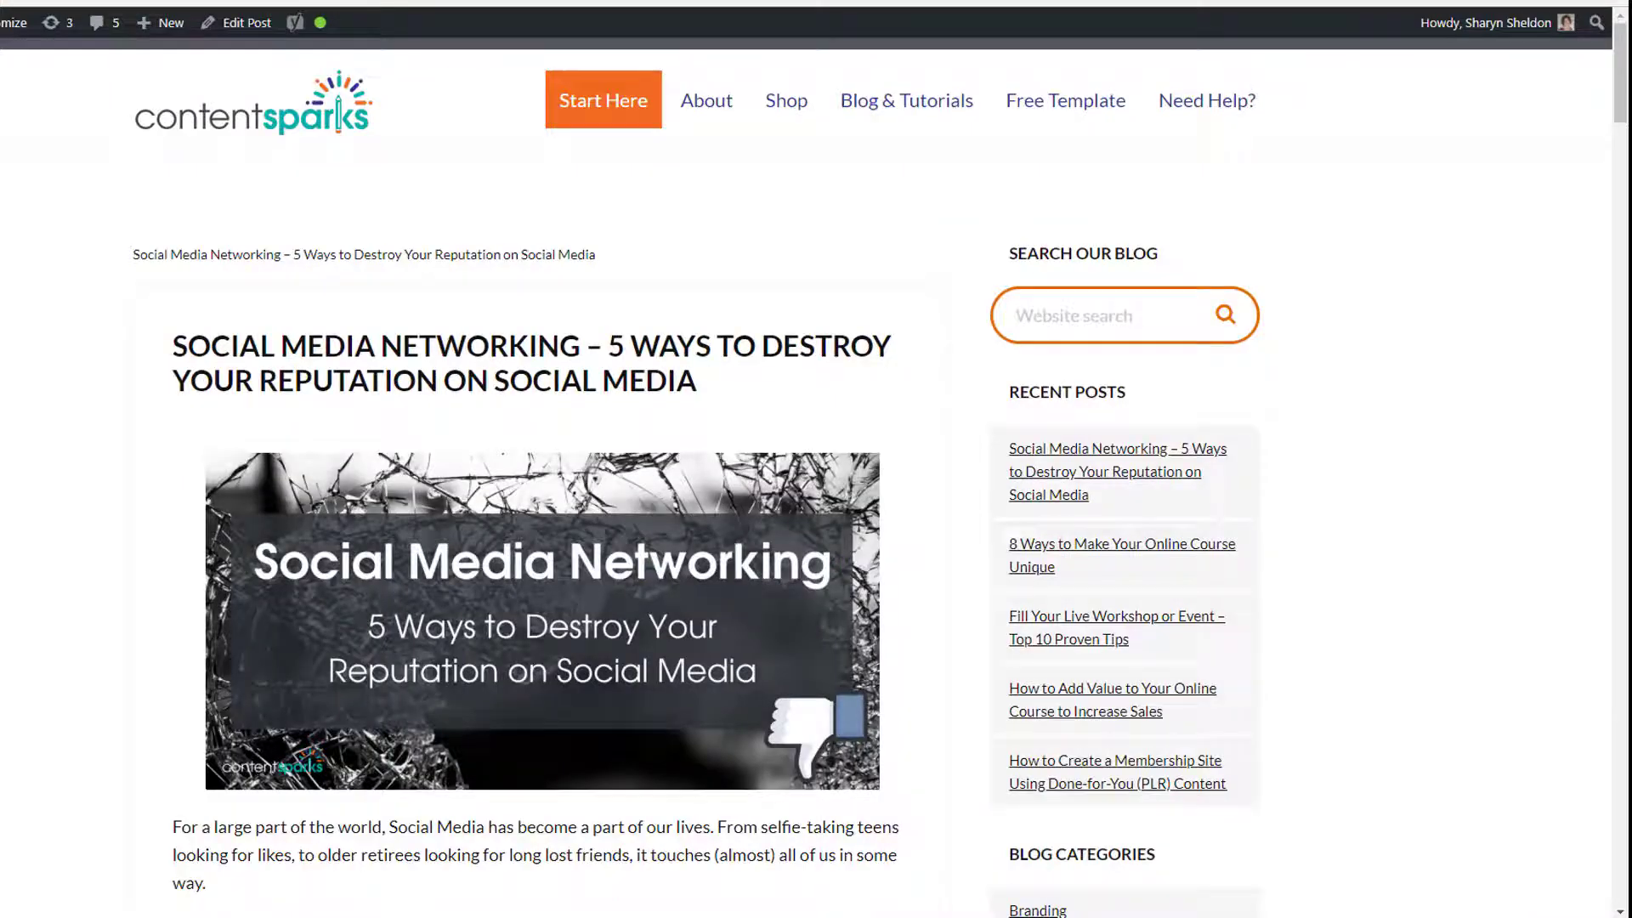
key("ctrl+l")
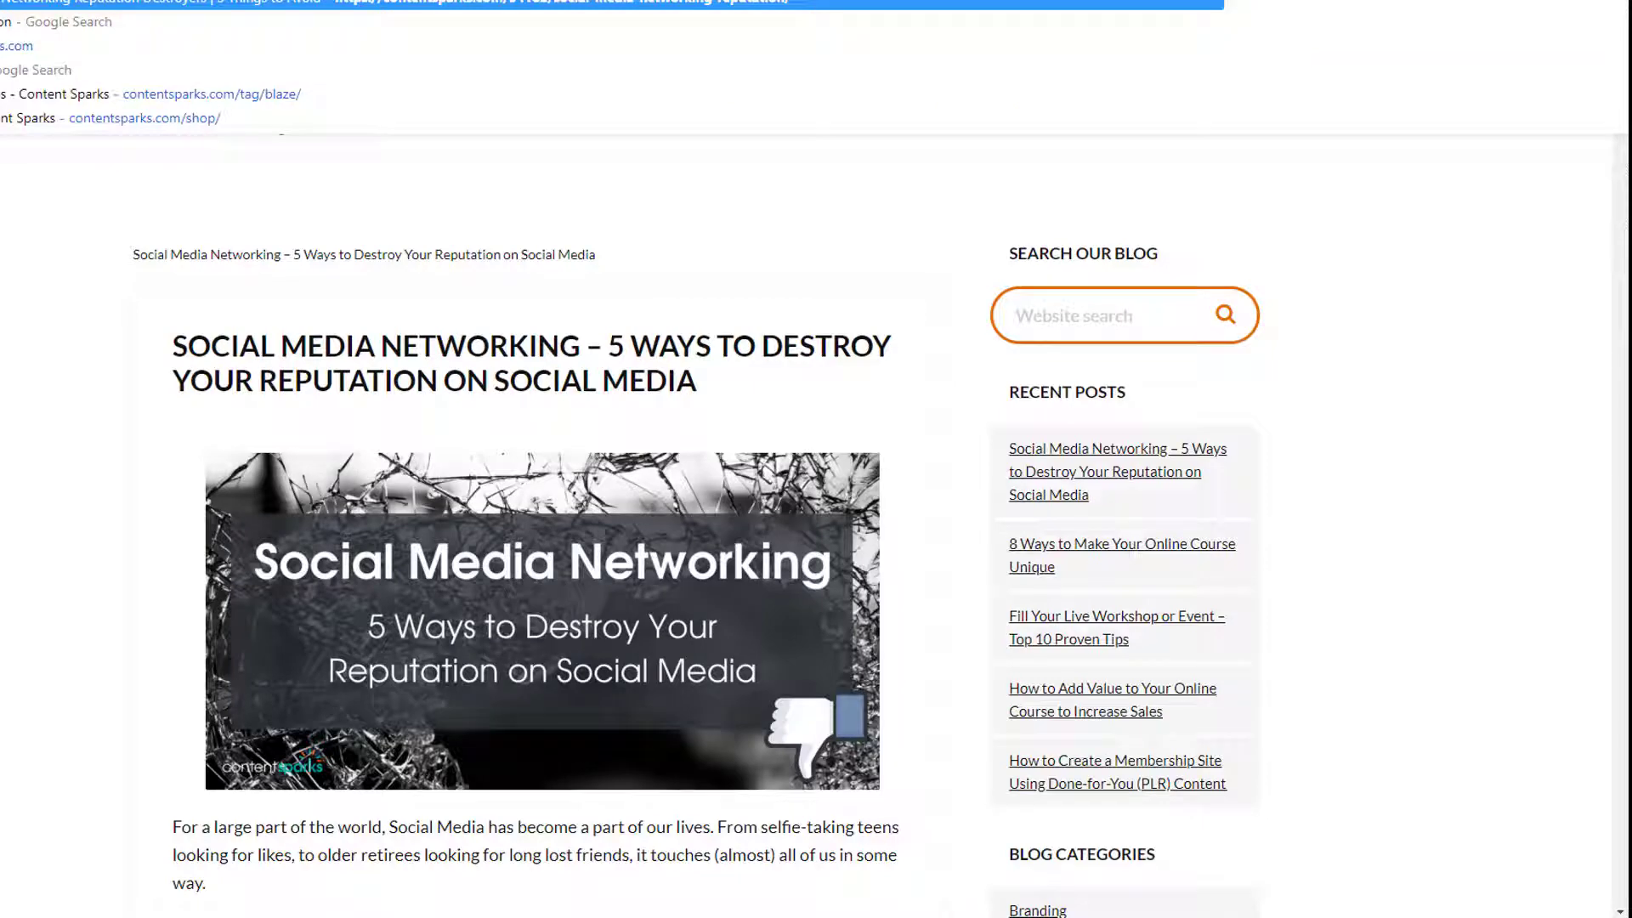
key("Escape")
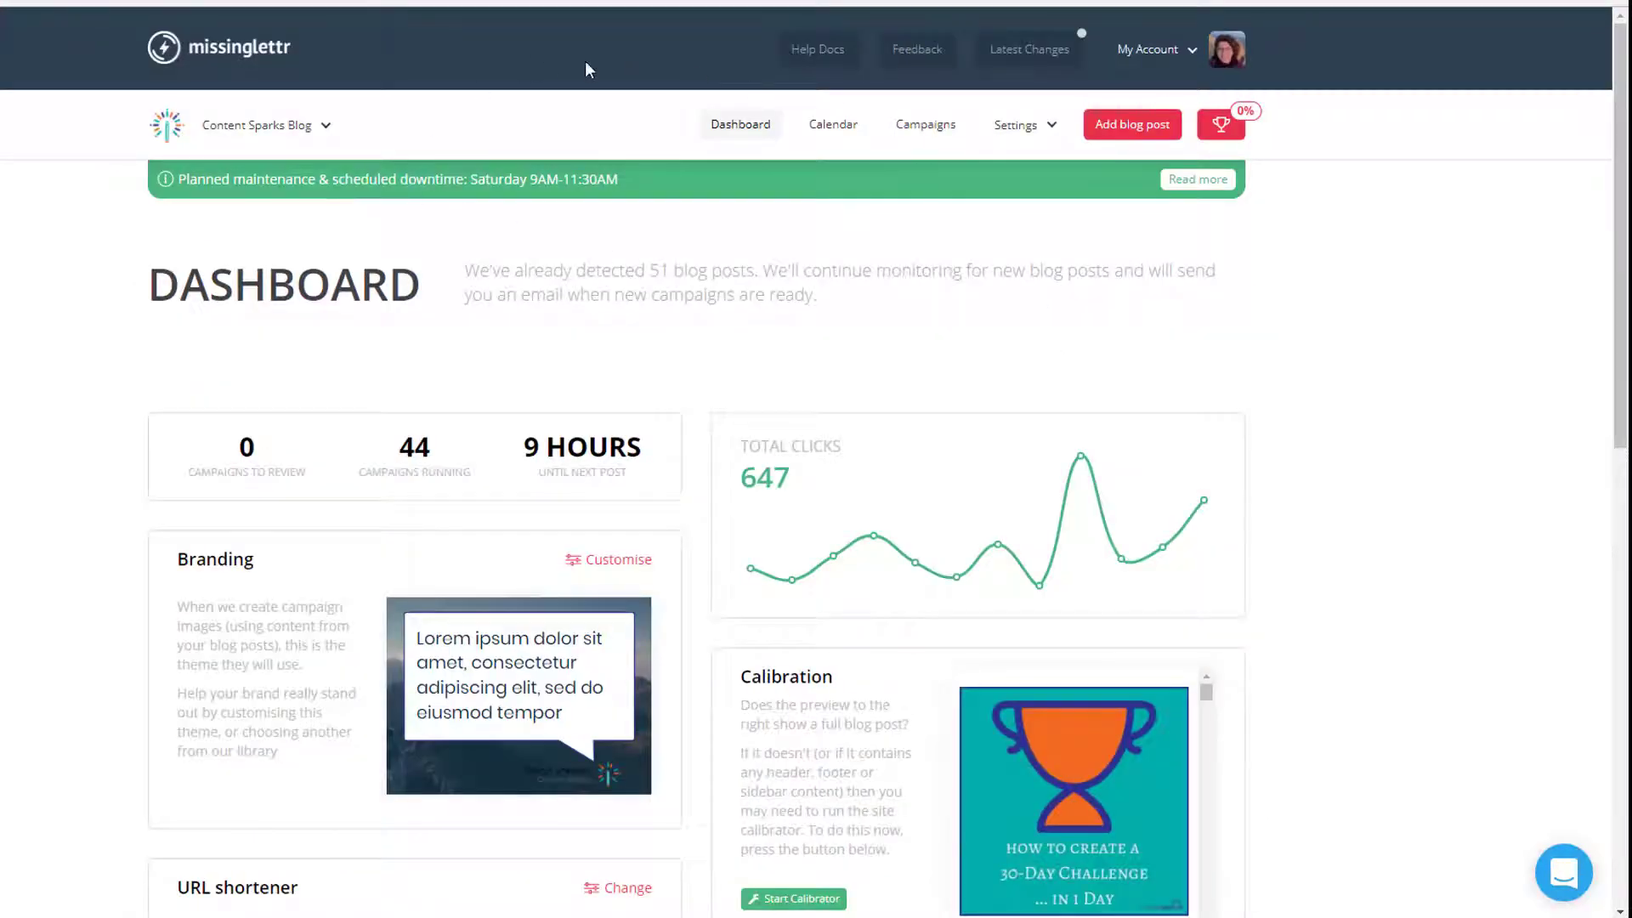
left_click(912, 128)
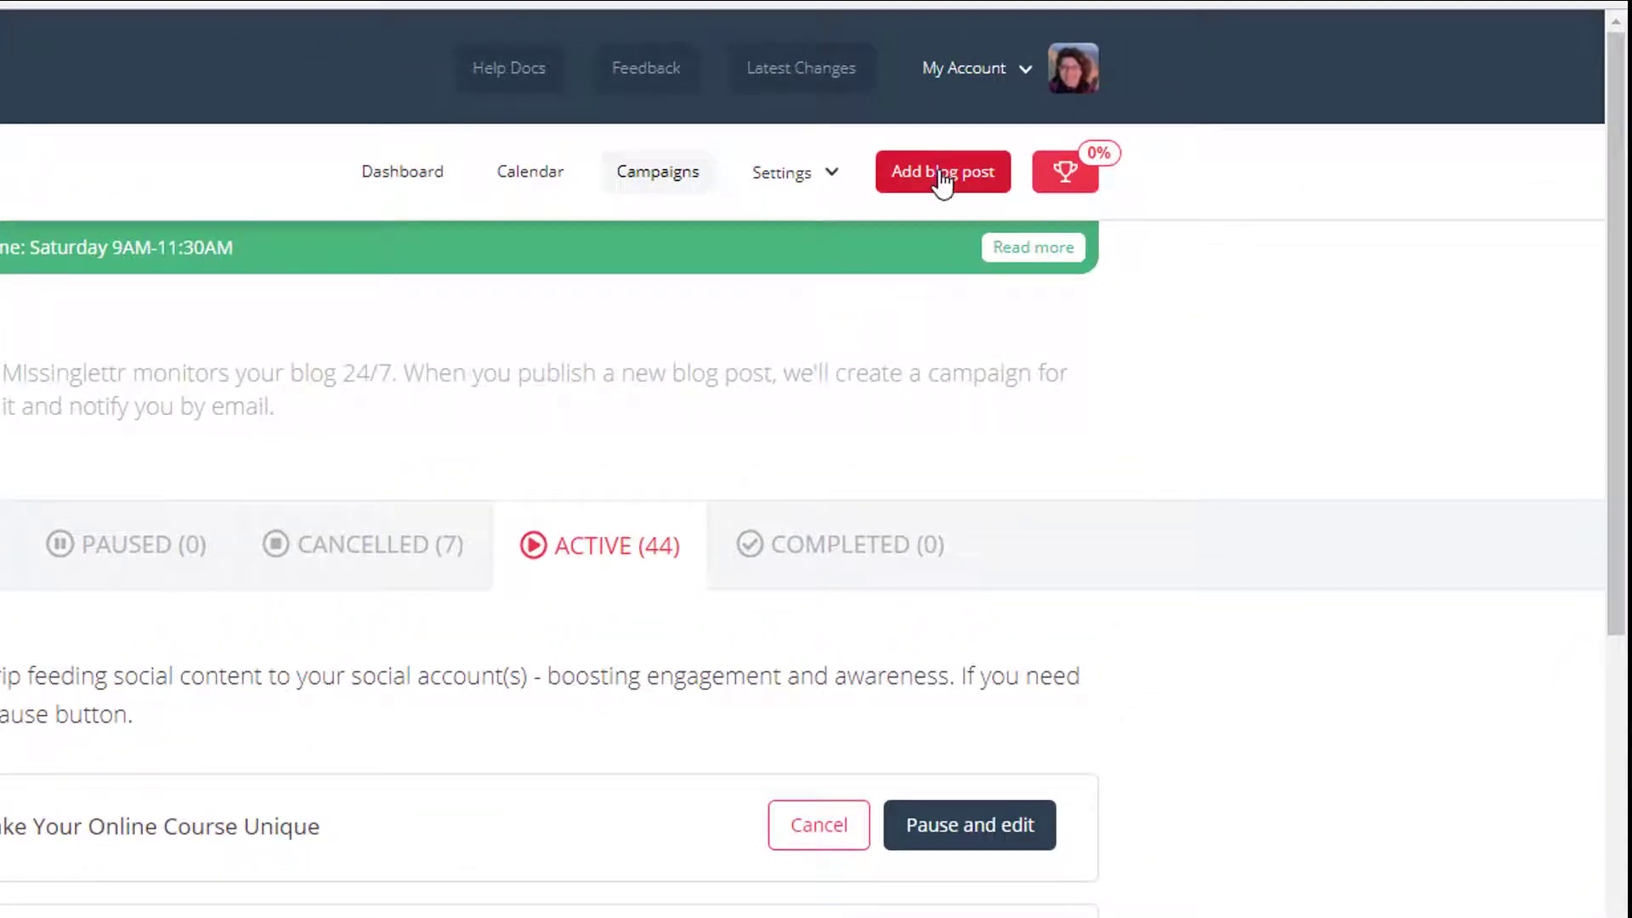
left_click(942, 180)
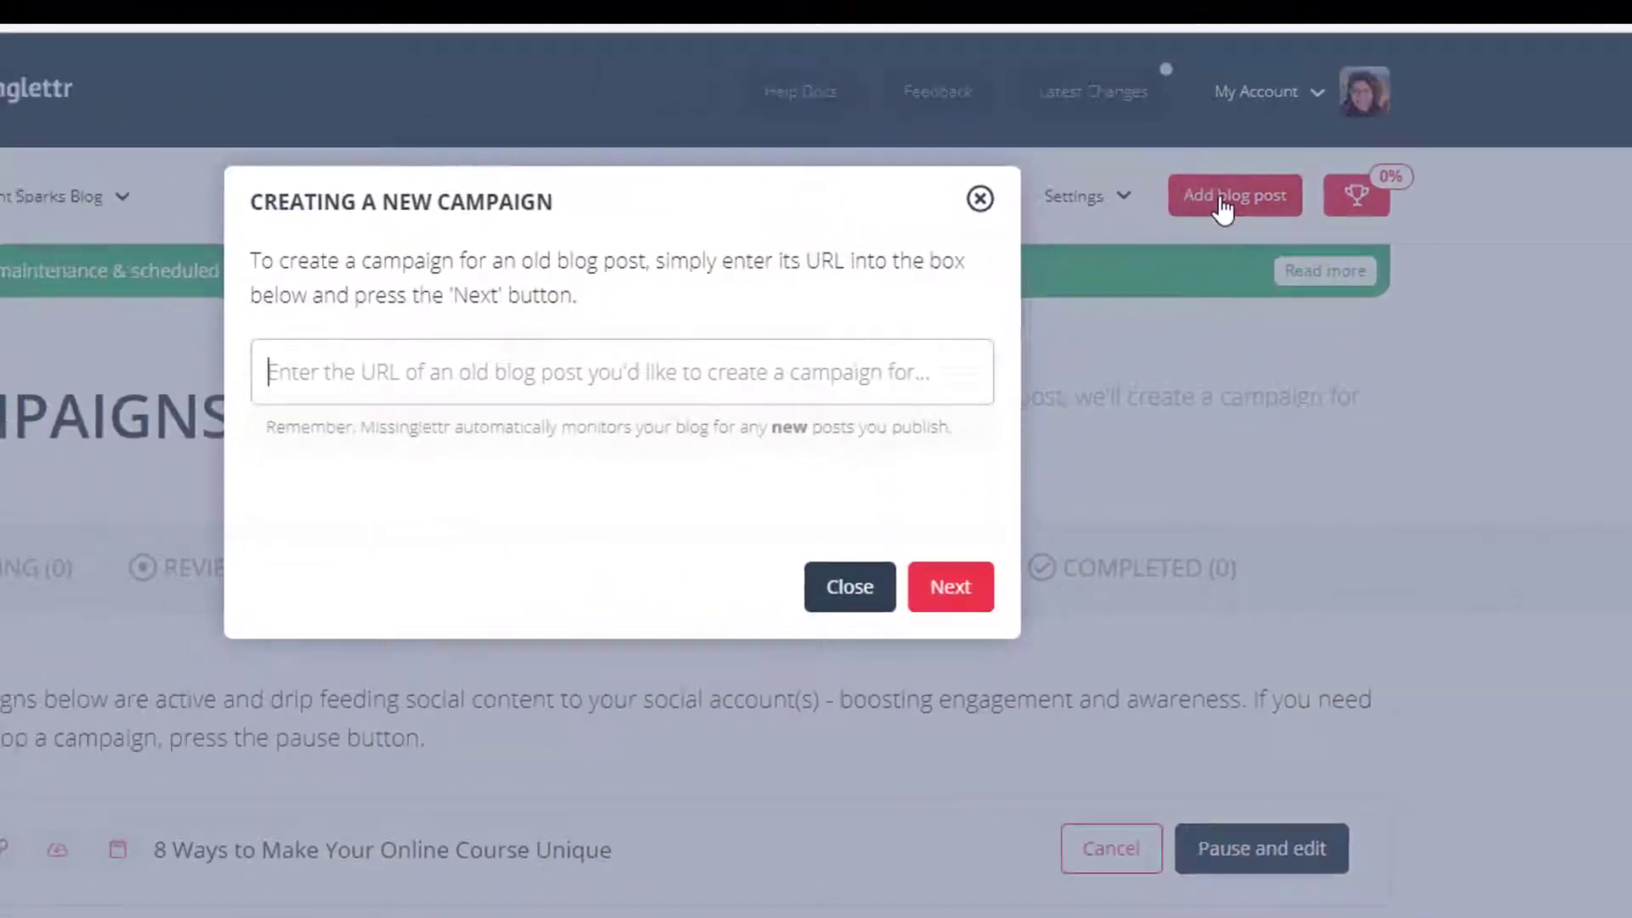
type("https://contentsparks.com/54182/social-media-networking-reputation/")
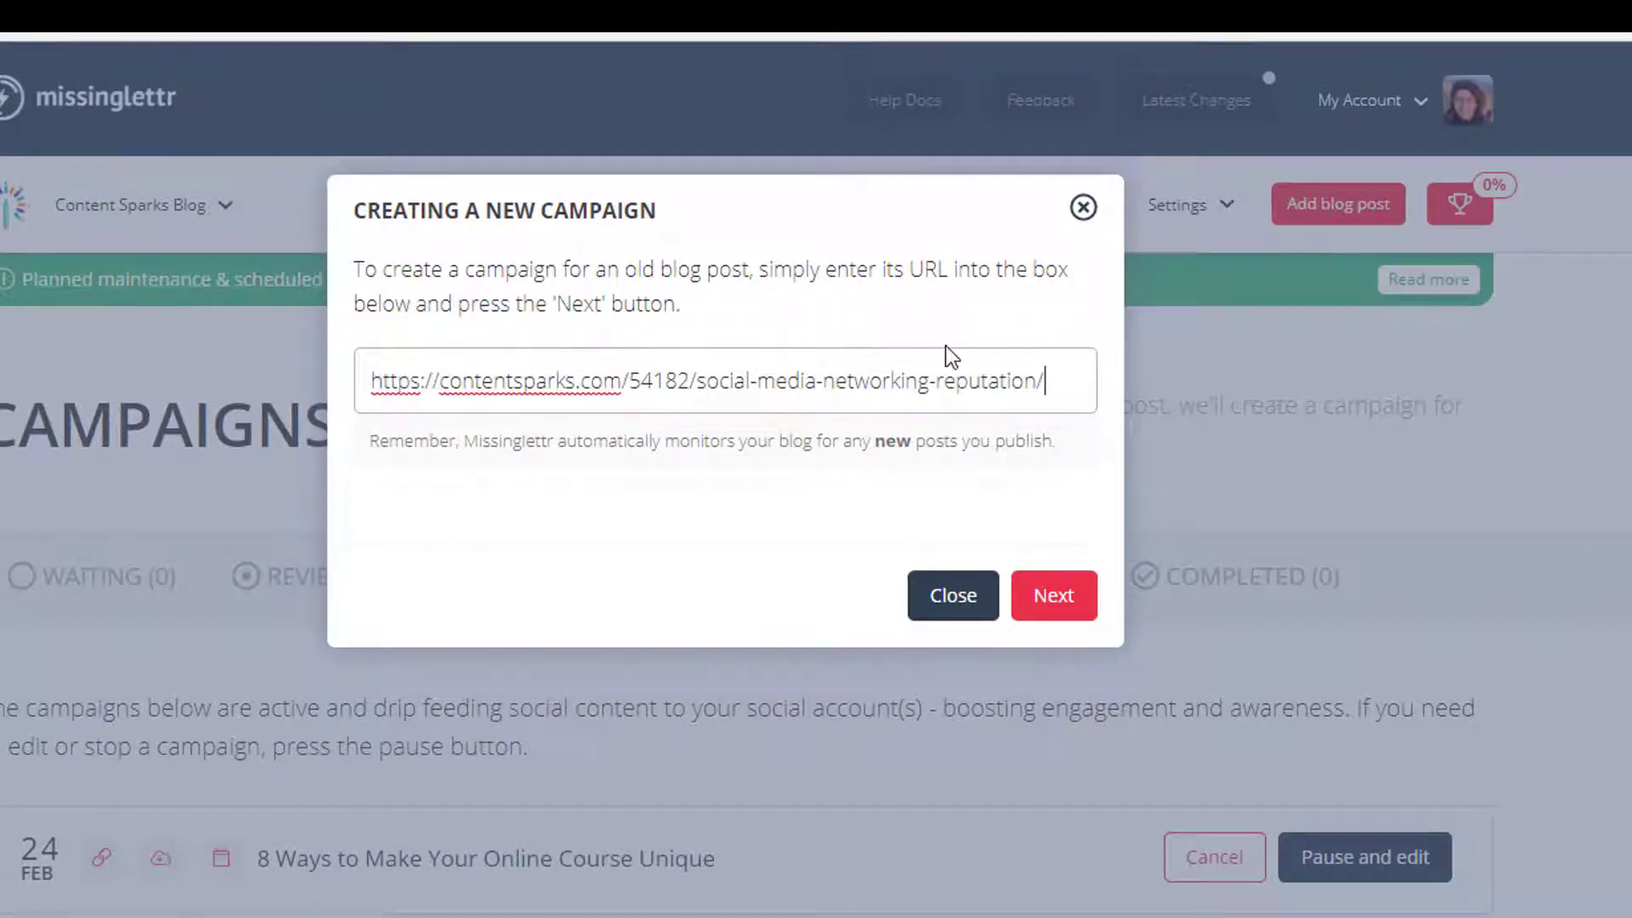
left_click(1058, 599)
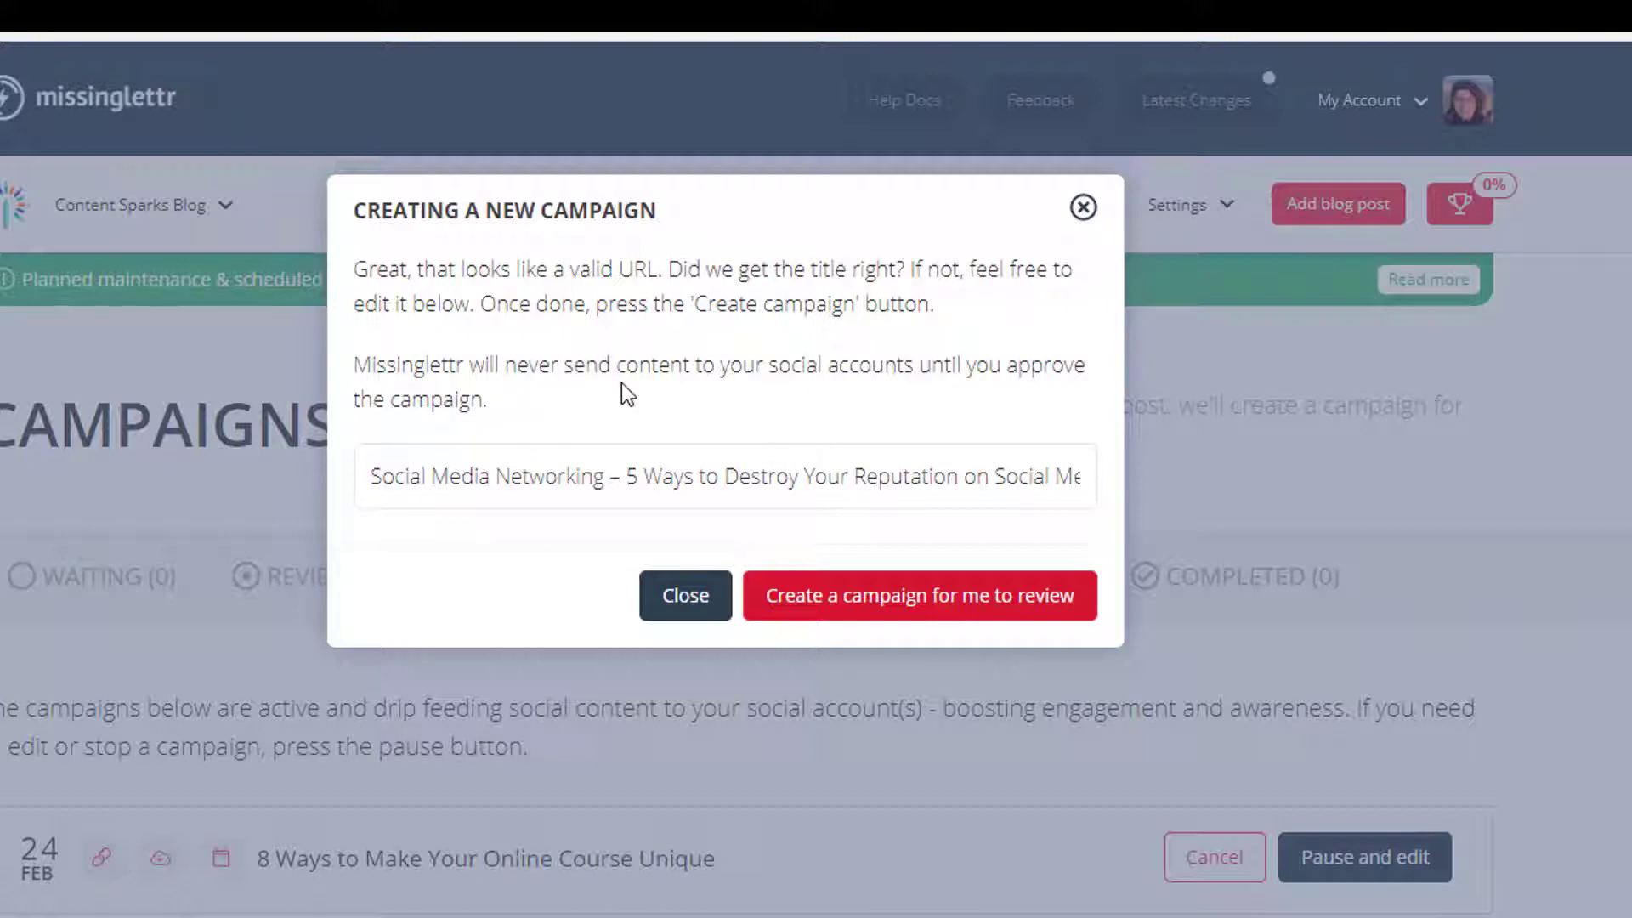
left_click(805, 606)
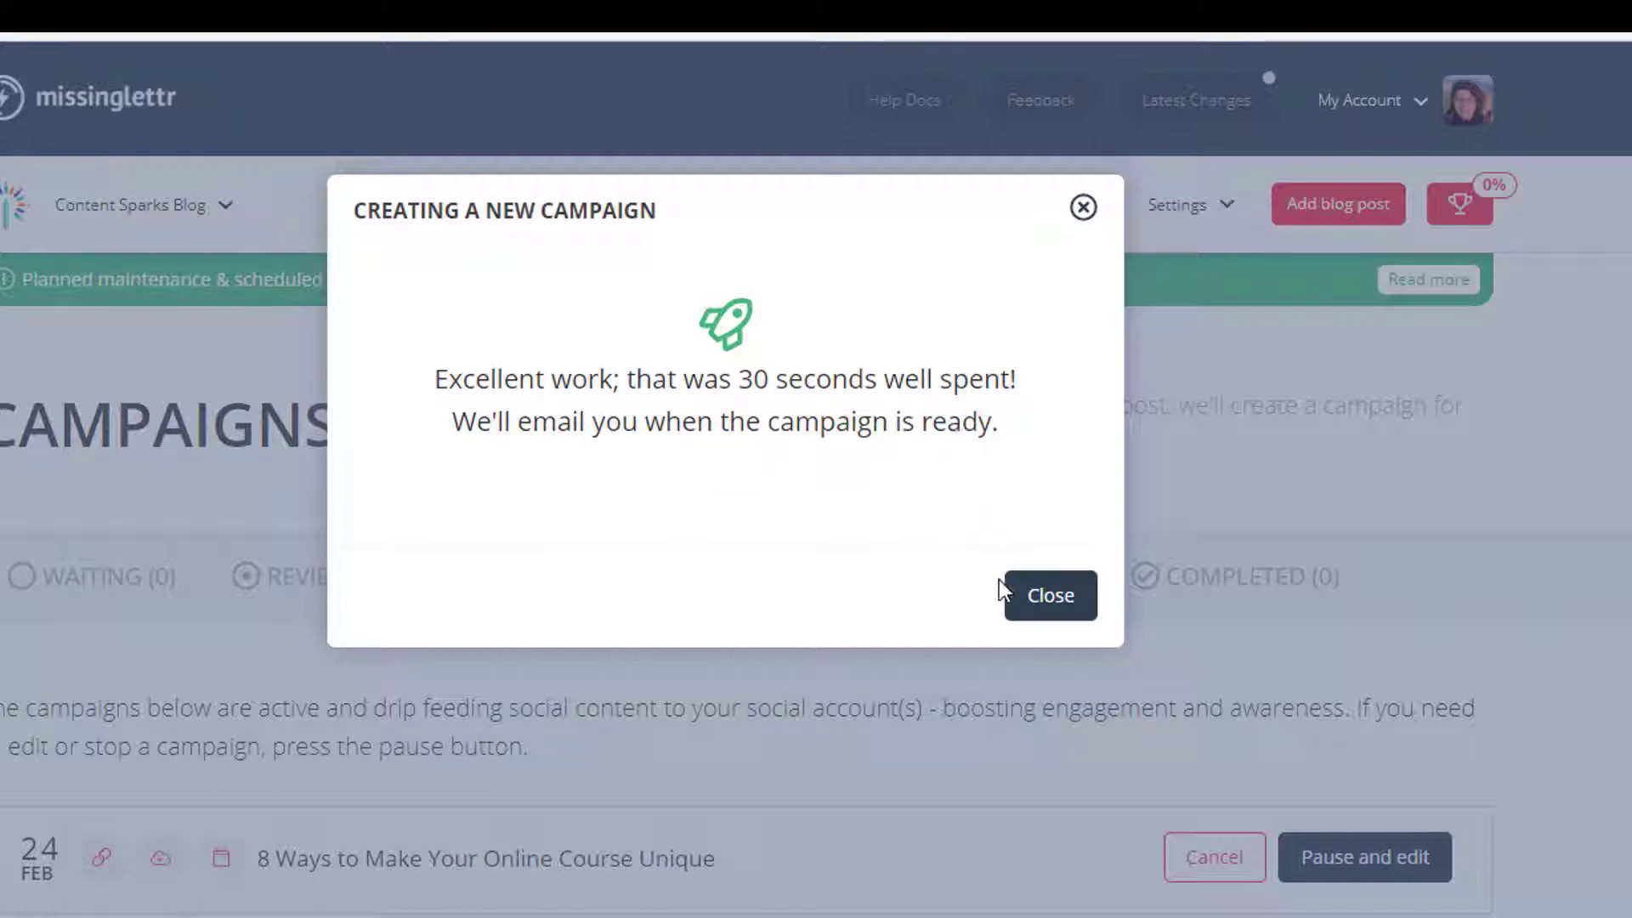
left_click(1050, 606)
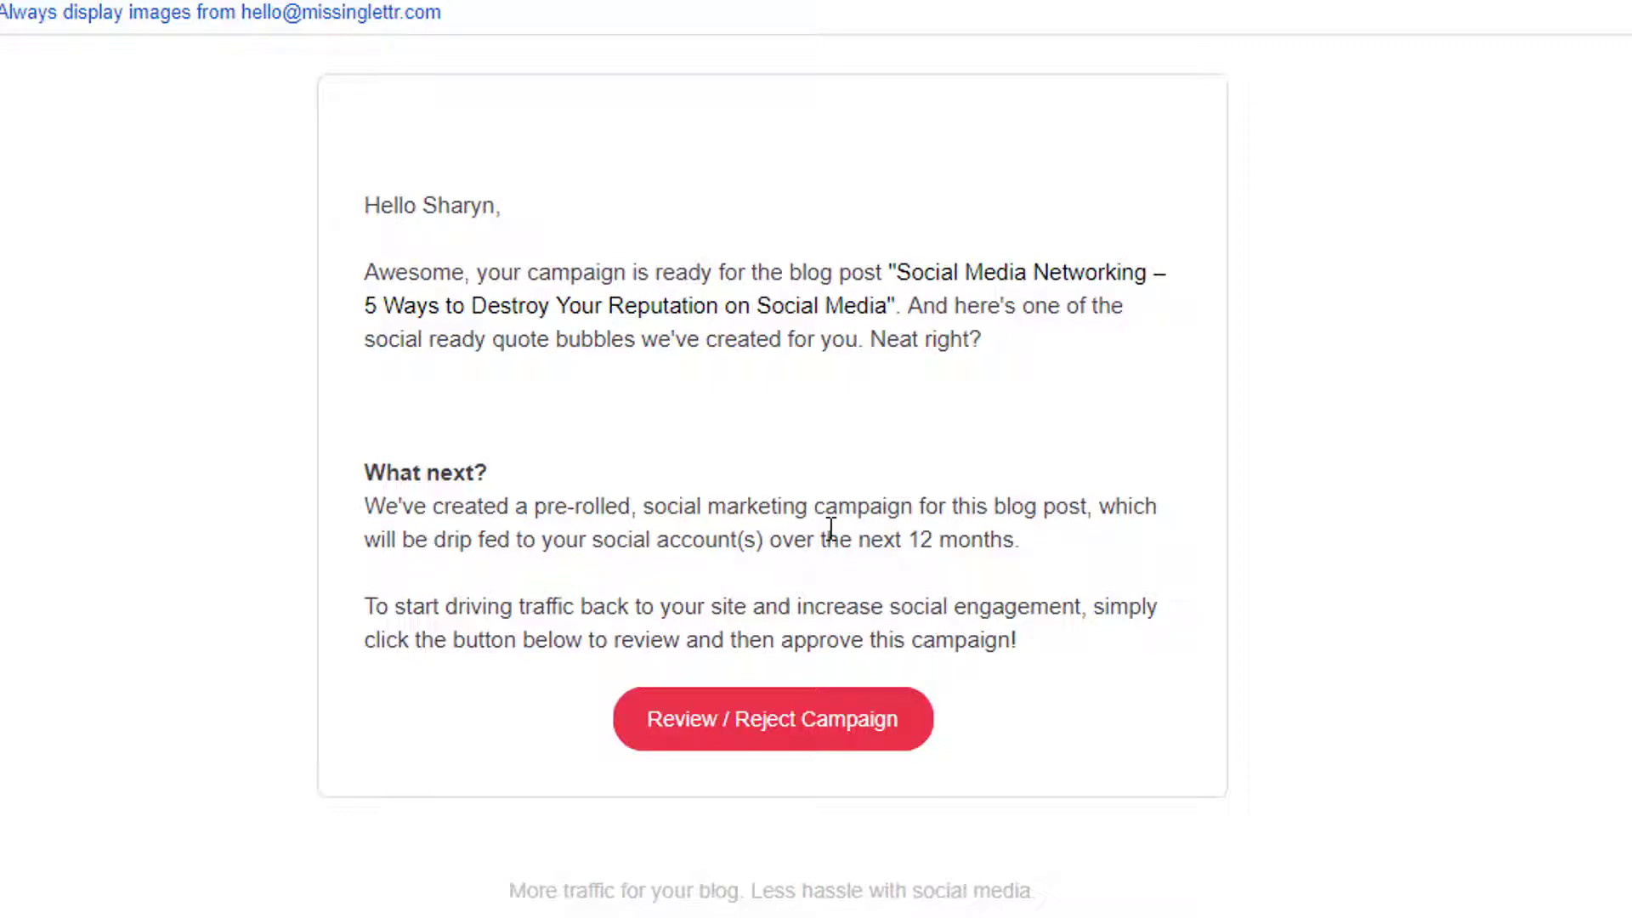
Open the new campaign's hashtag review from the campaign-ready notification email.
left_click(687, 733)
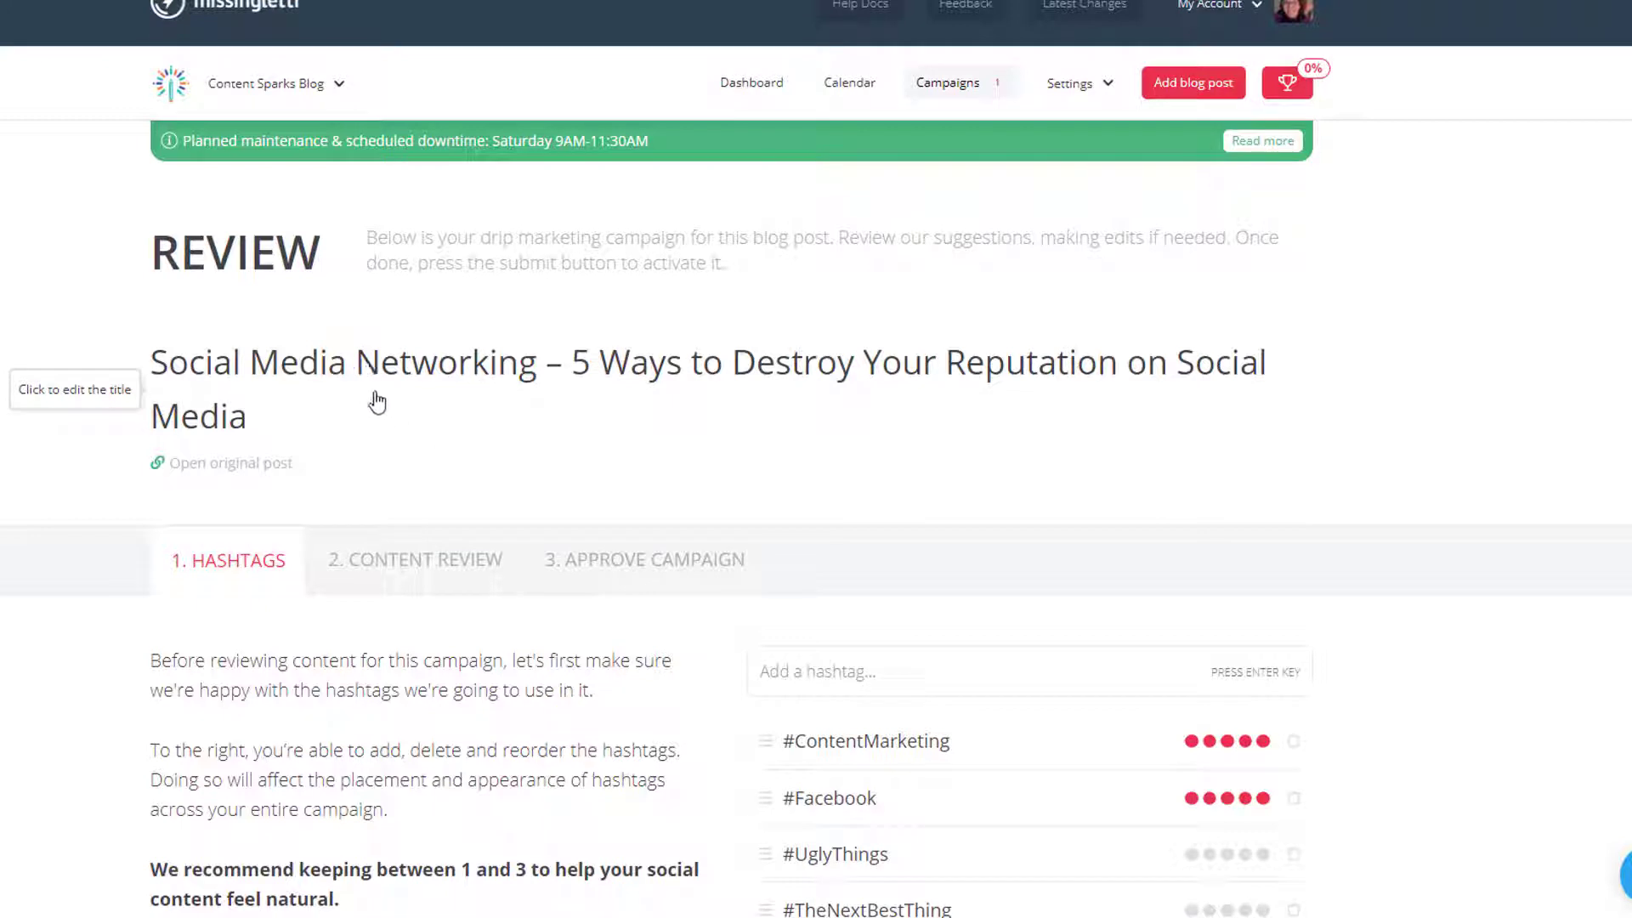
scroll(568, 459, "down", 4)
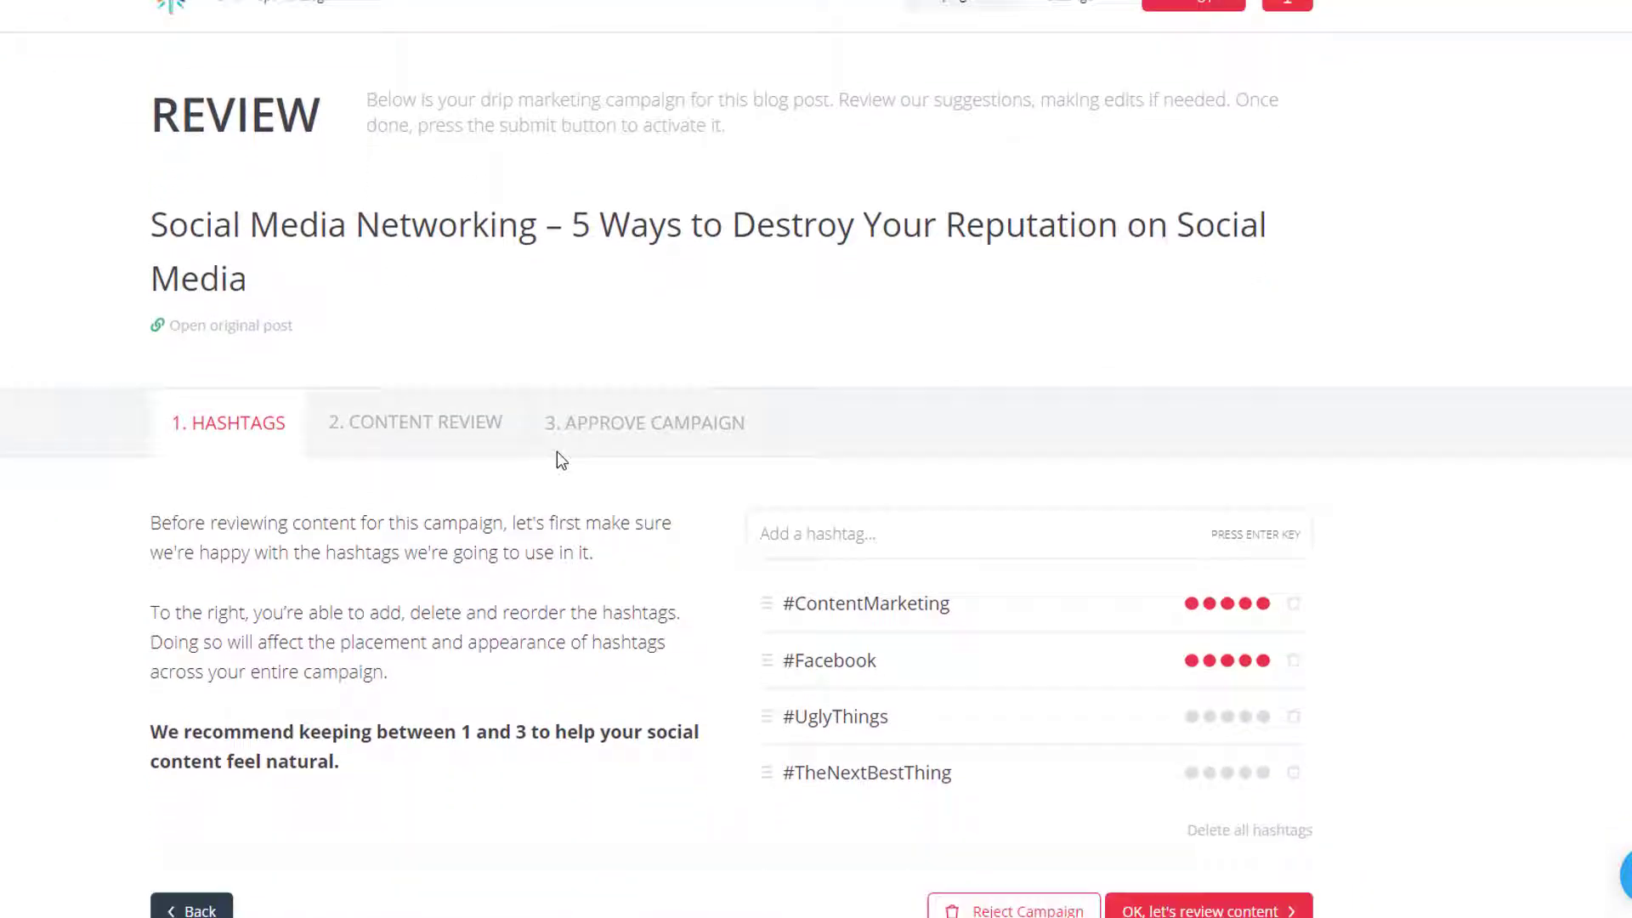
scroll(786, 357, "down", 1)
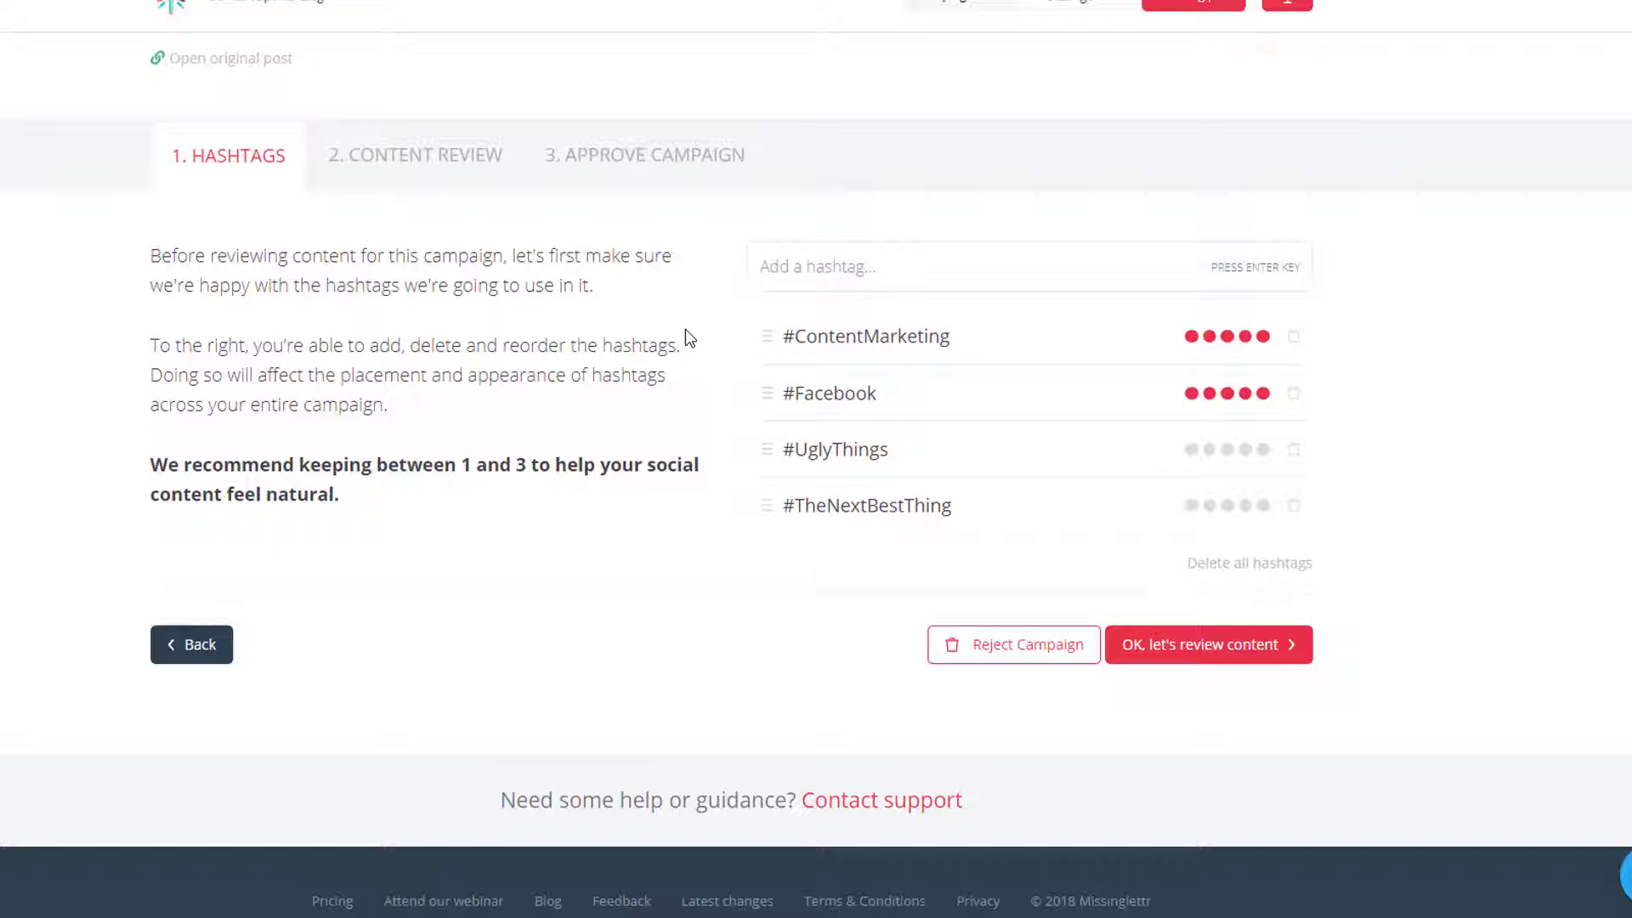
Delete the suggested hashtags #UglyThings, #TheNextBestThing and #Facebook from the campaign.
left_click(1292, 455)
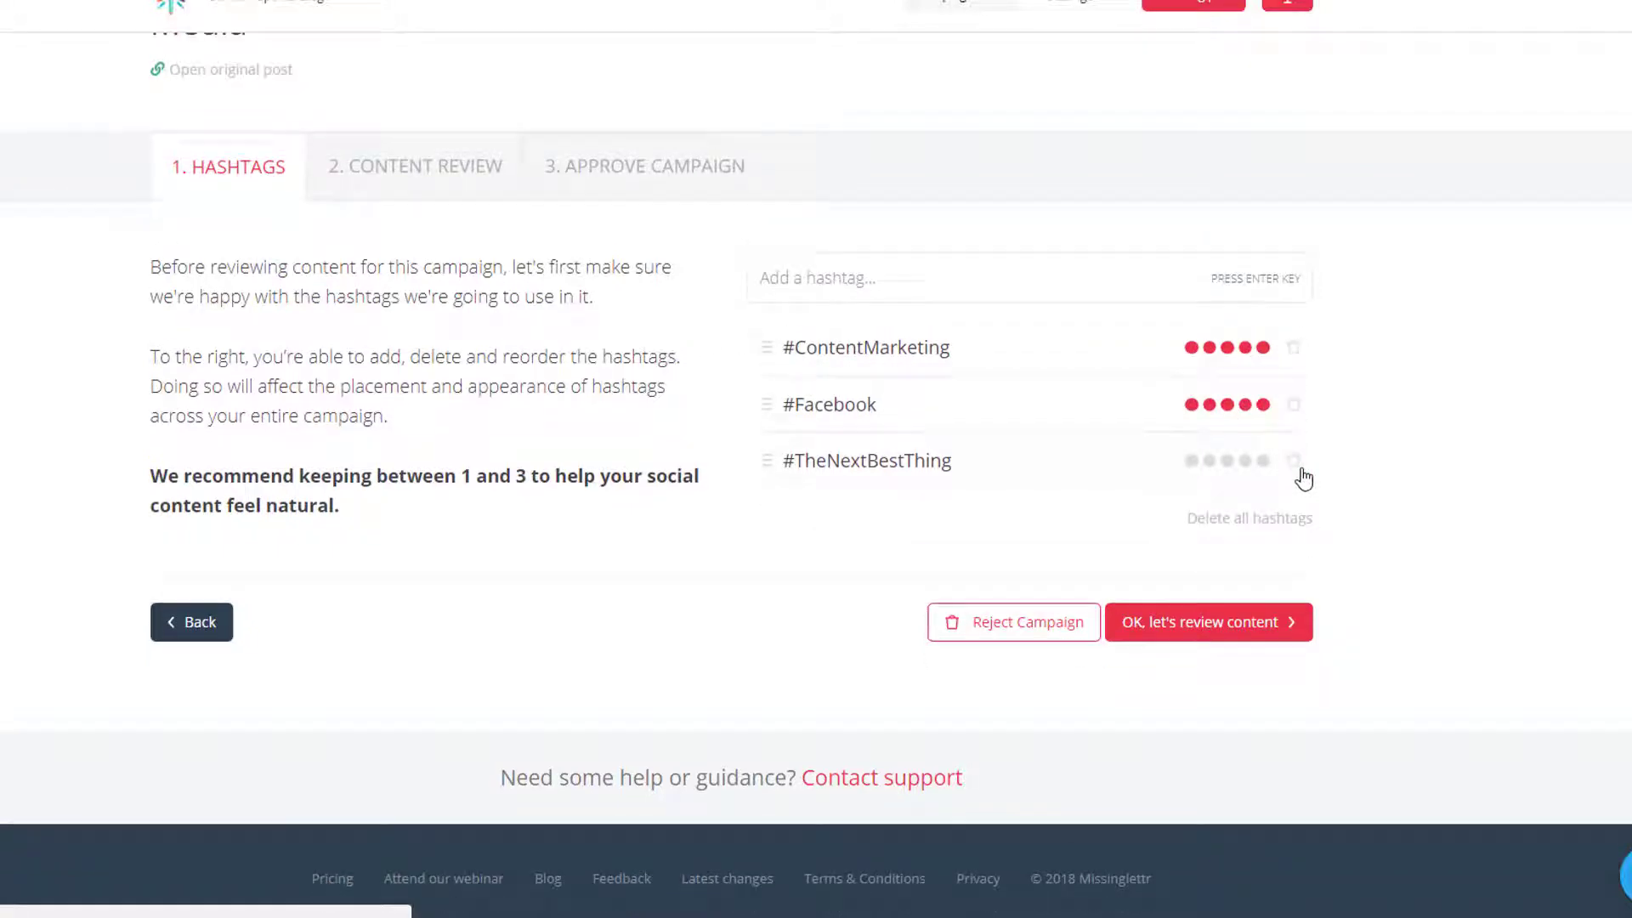
left_click(1292, 463)
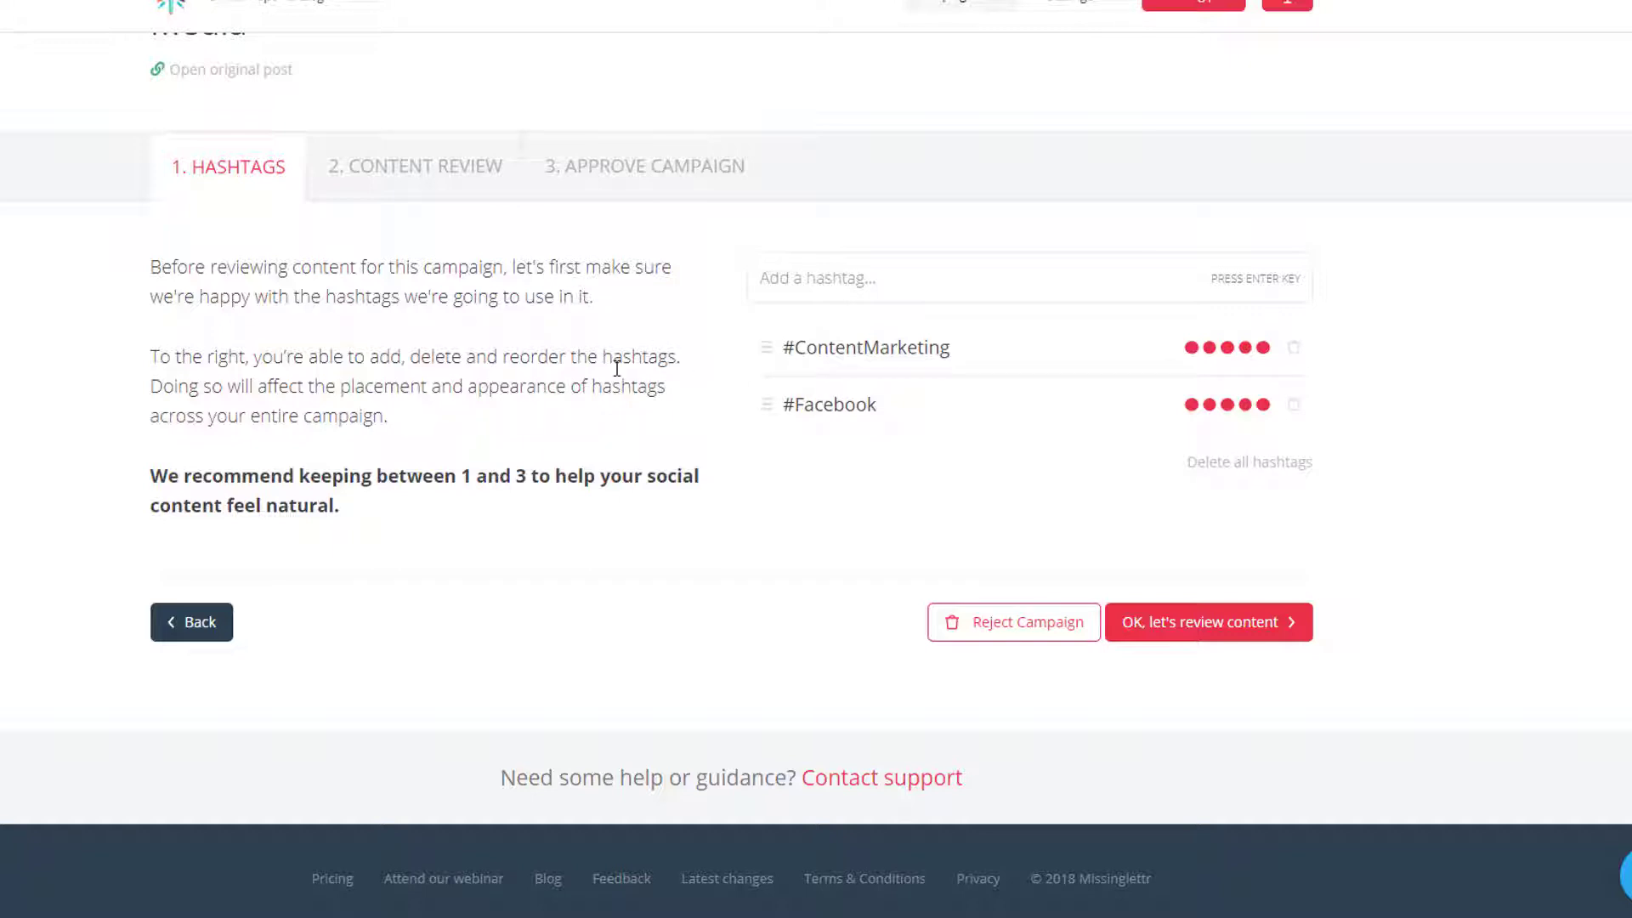
left_click(1294, 406)
Try adding the hashtag socialmediareputation to the campaign, and delete it from the list again.
left_click(828, 290)
type("s")
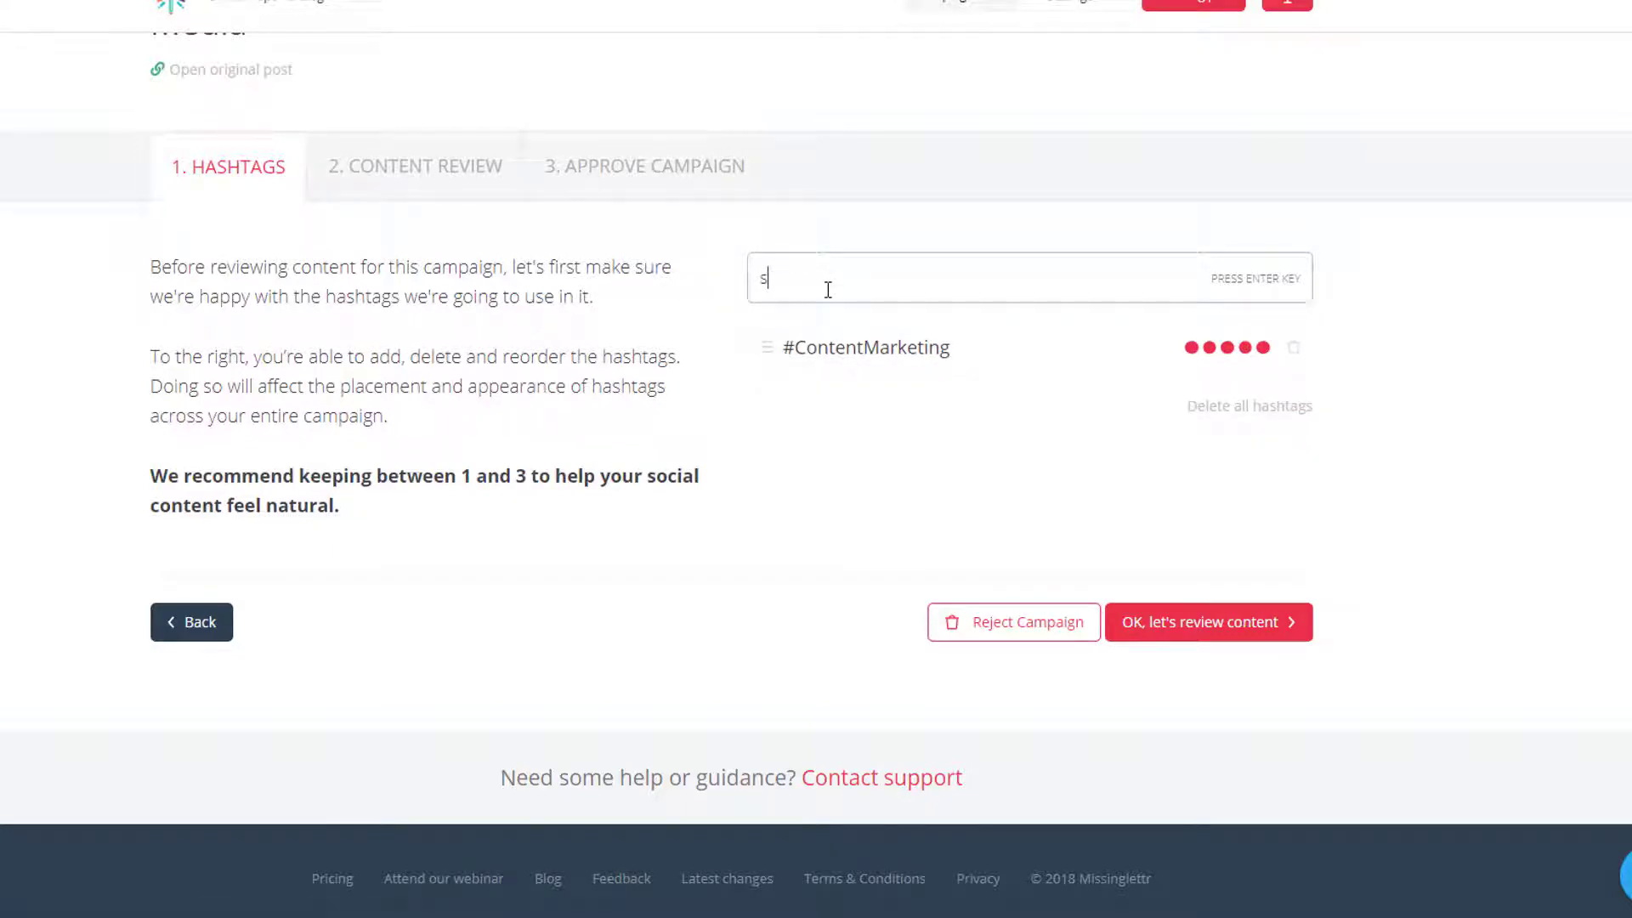
type("ocialmediareputa")
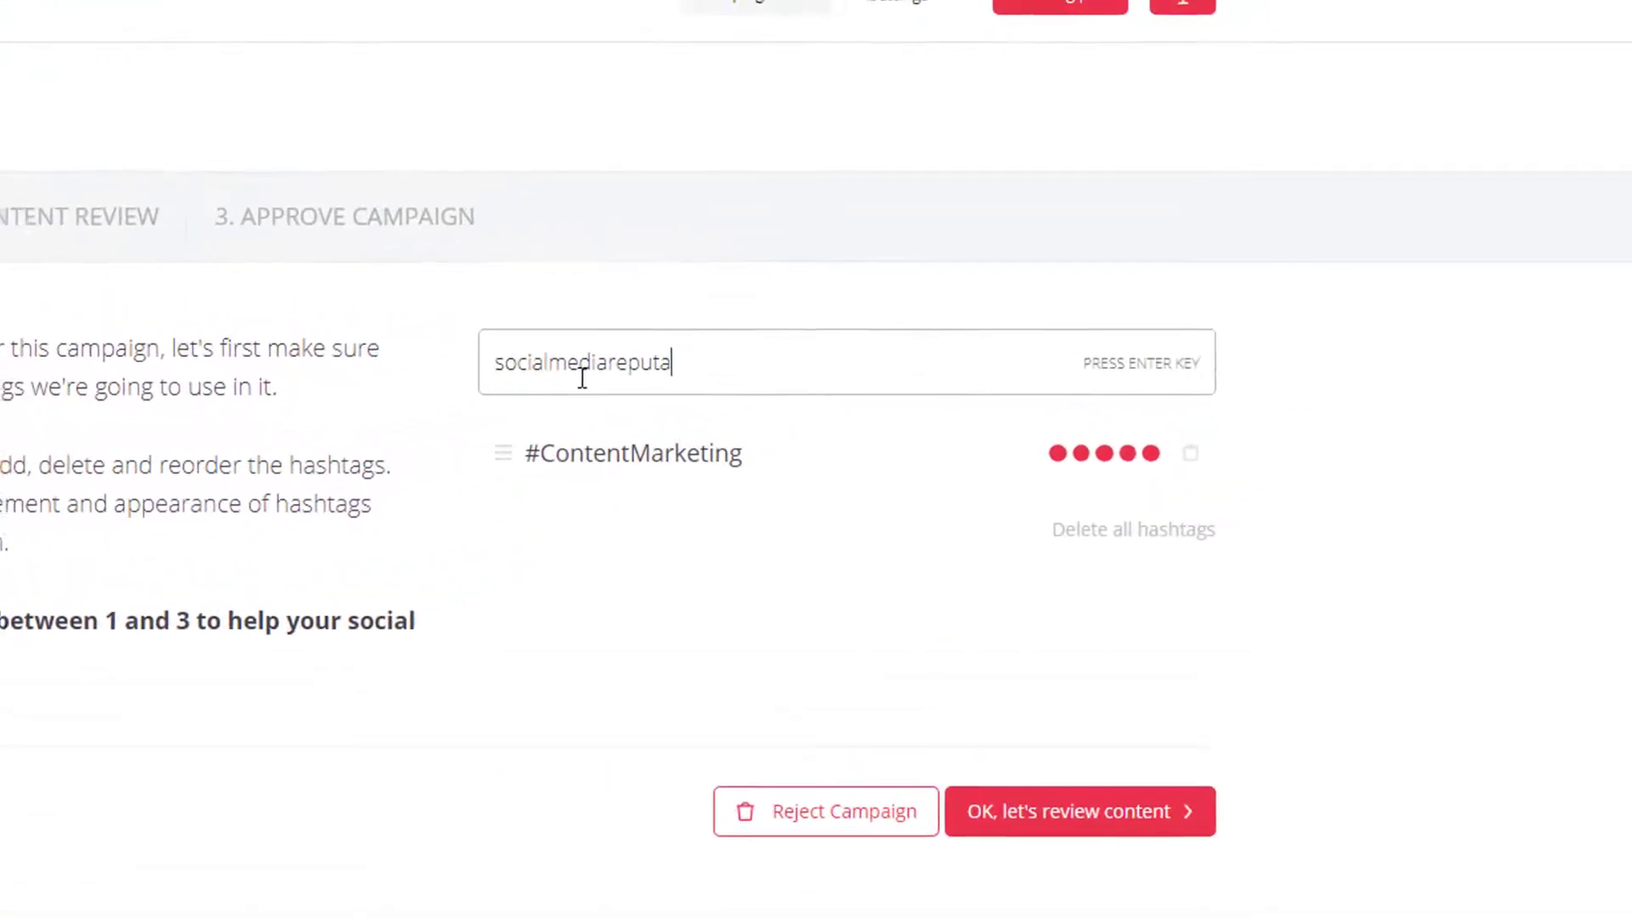
type("tion")
key("Return")
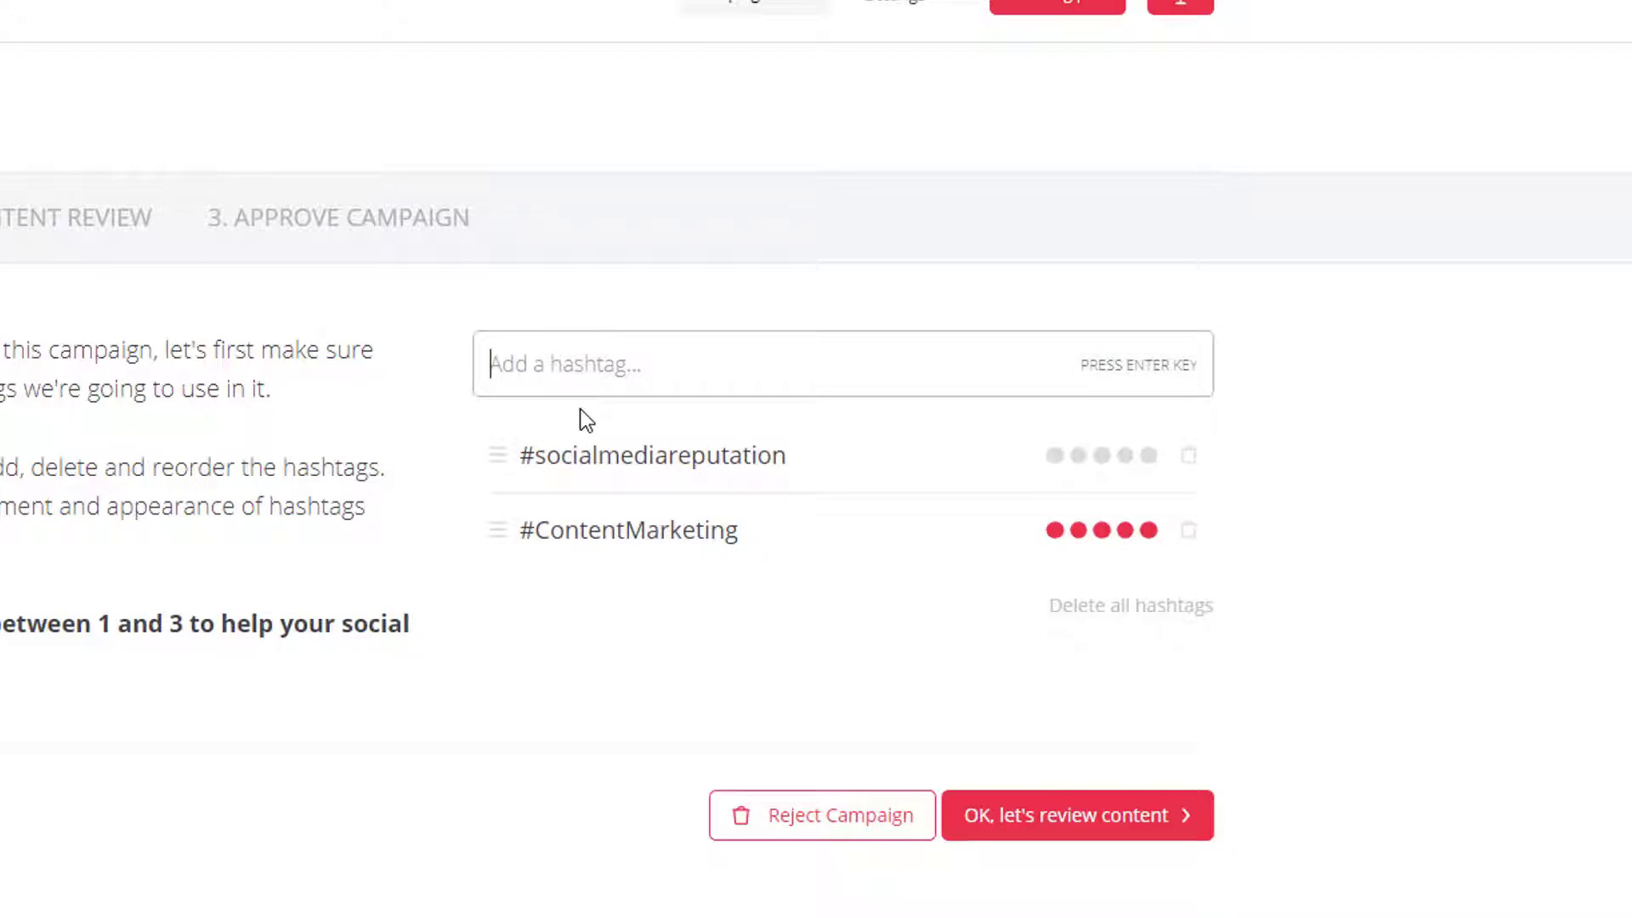
left_click(1188, 459)
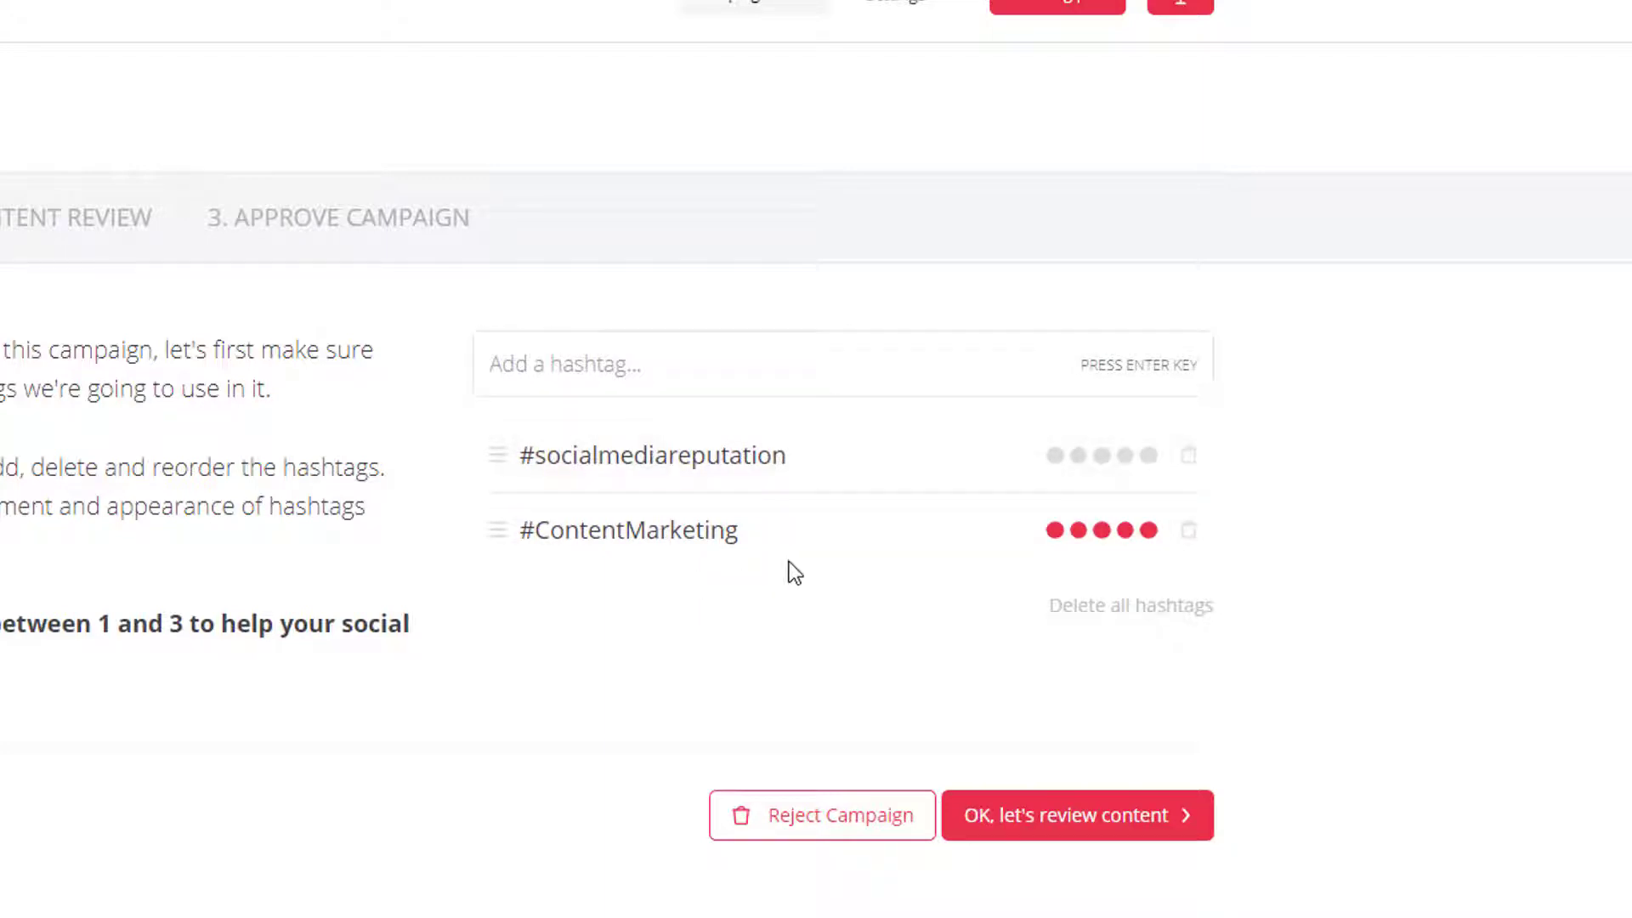
Try adding the hashtag onlinereputation to the campaign, and delete it from the list again.
left_click(501, 380)
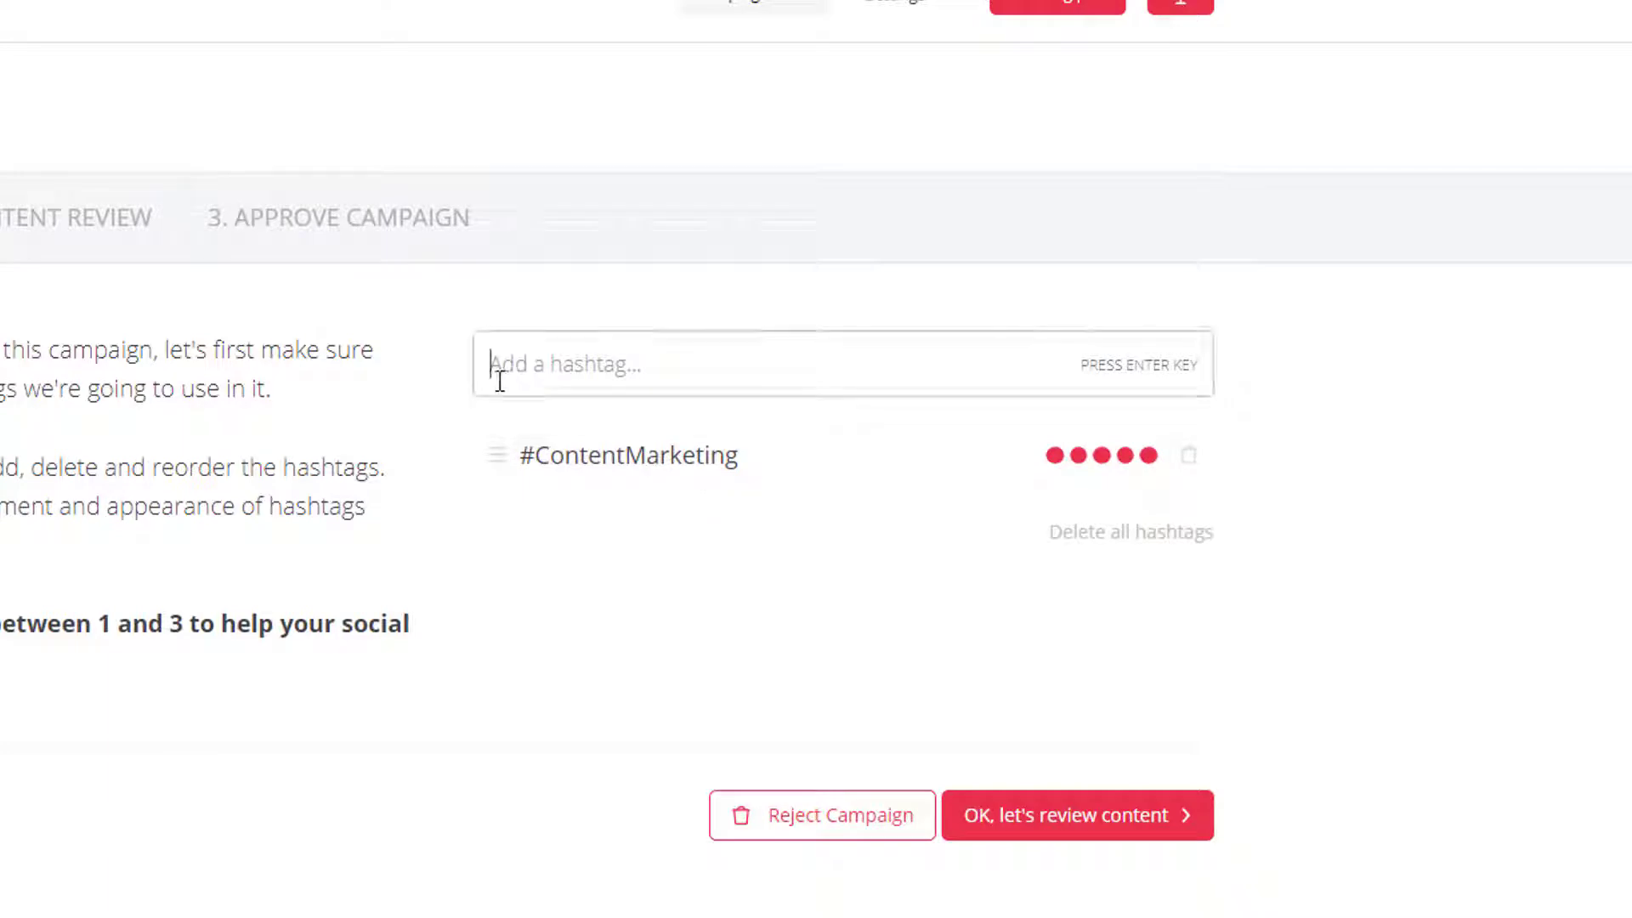
type("online")
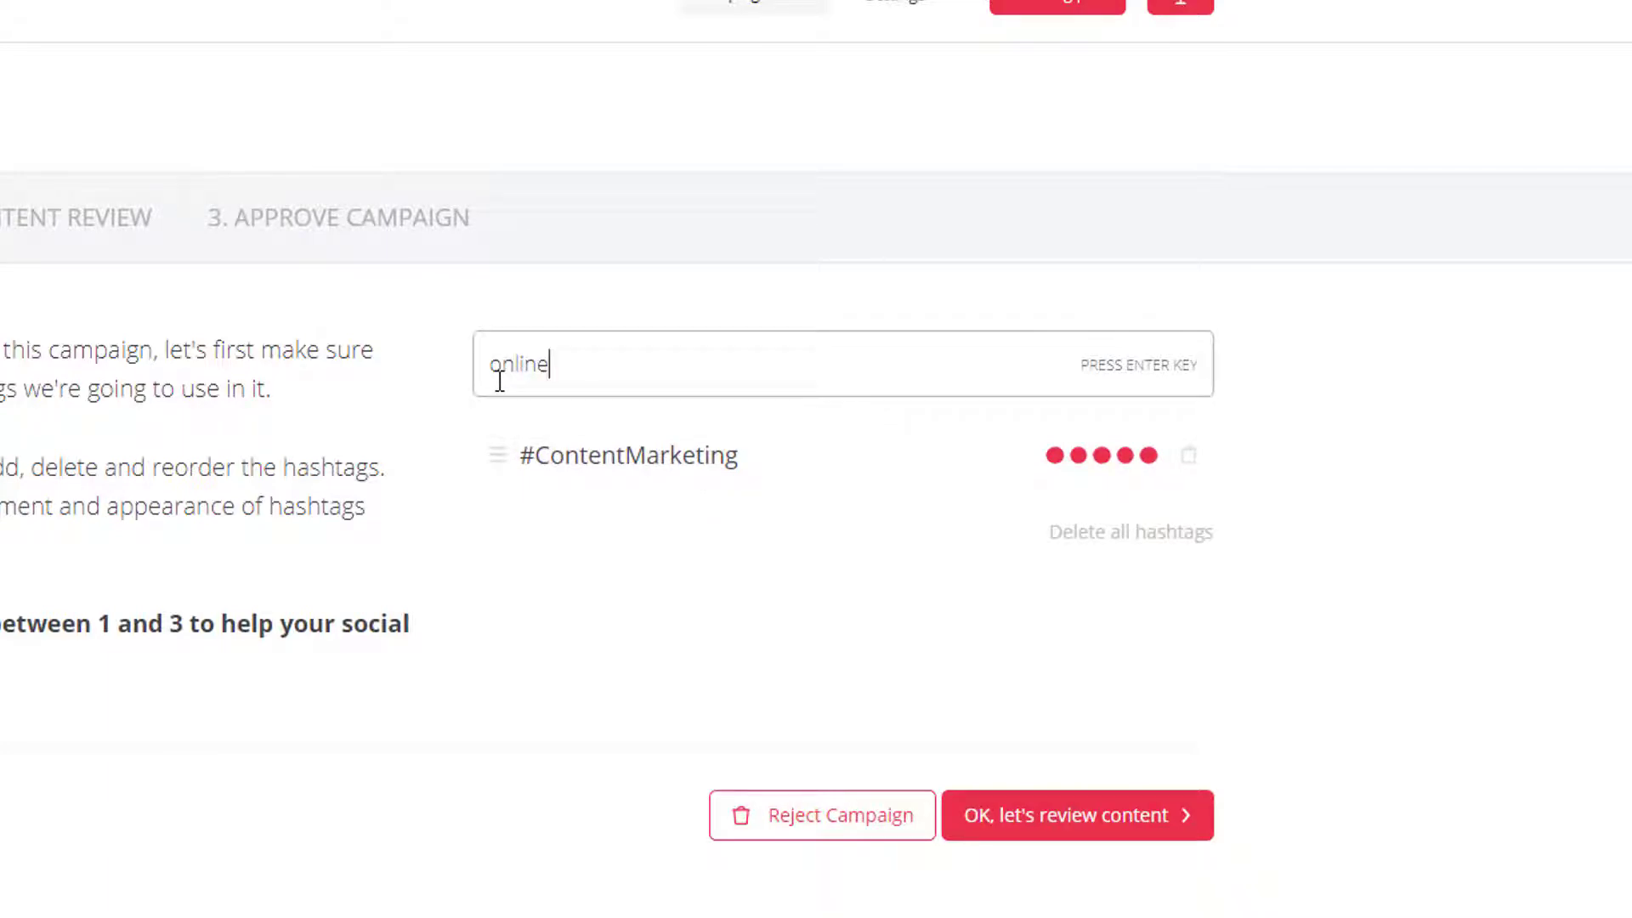
type("reputation")
key("Return")
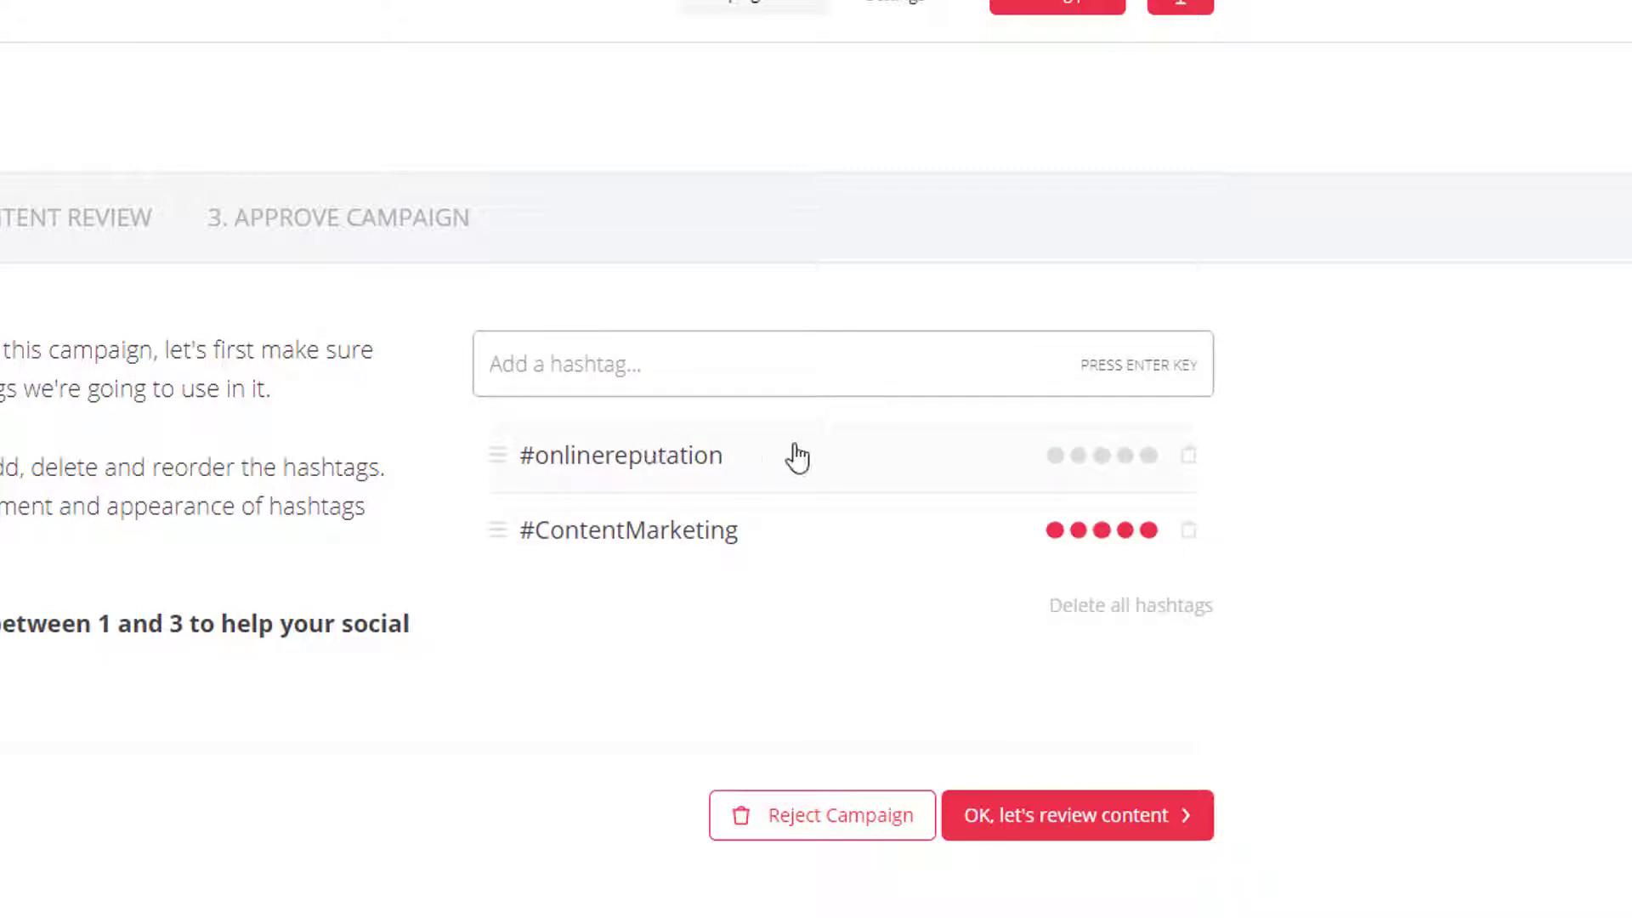
left_click(1188, 455)
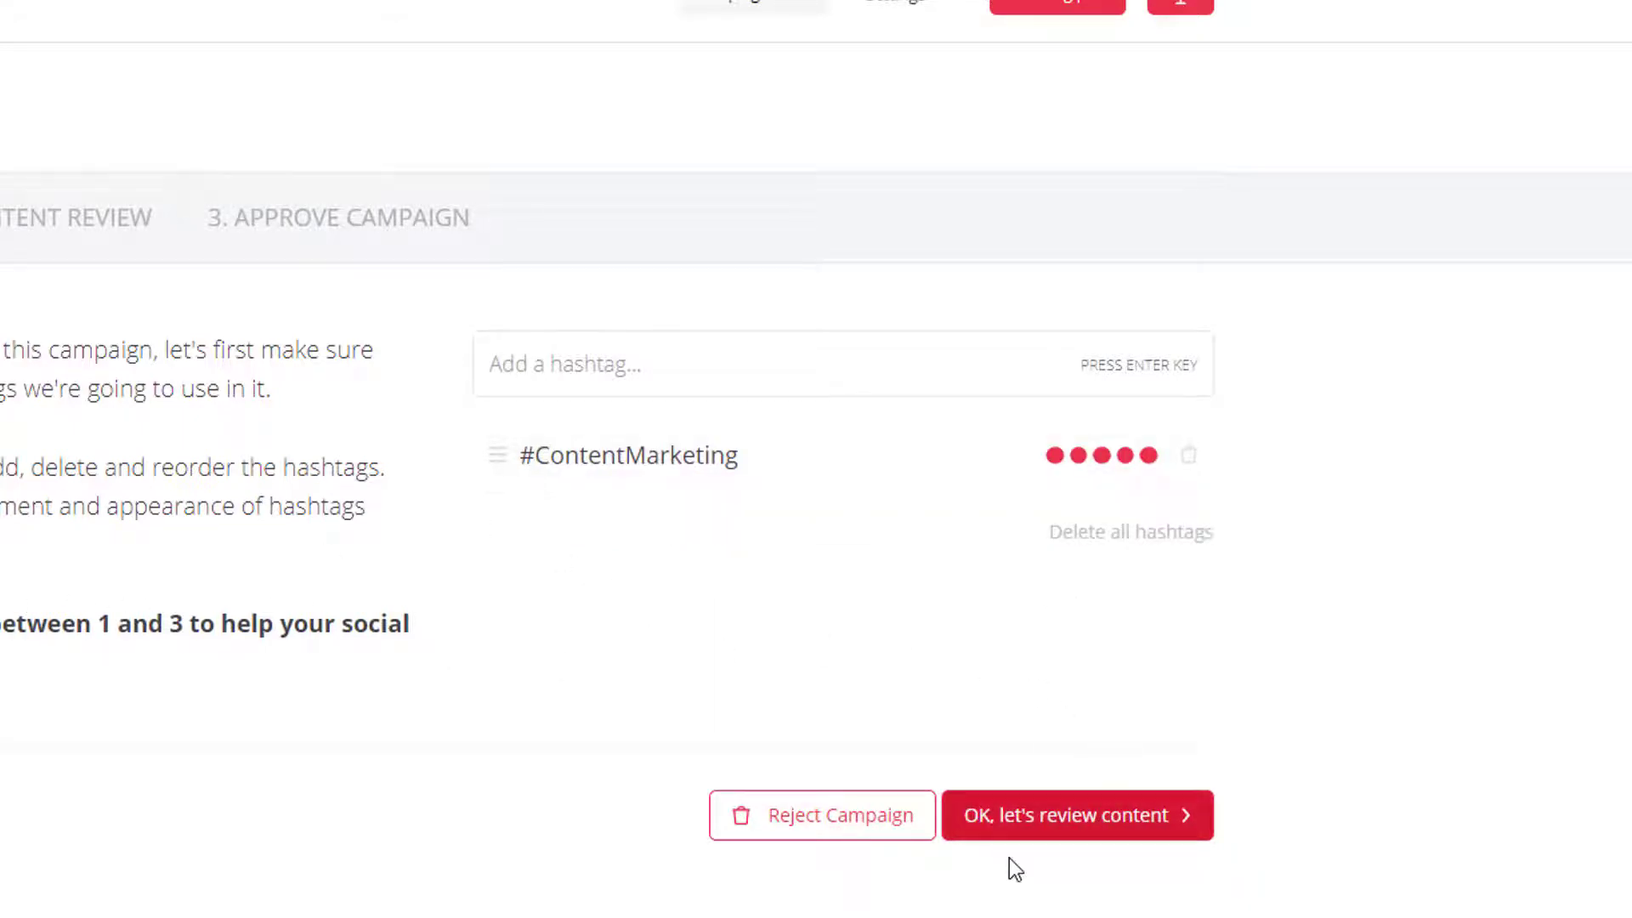
Proceed to the content review and look through the campaign summary down to the day 0 post.
left_click(1034, 816)
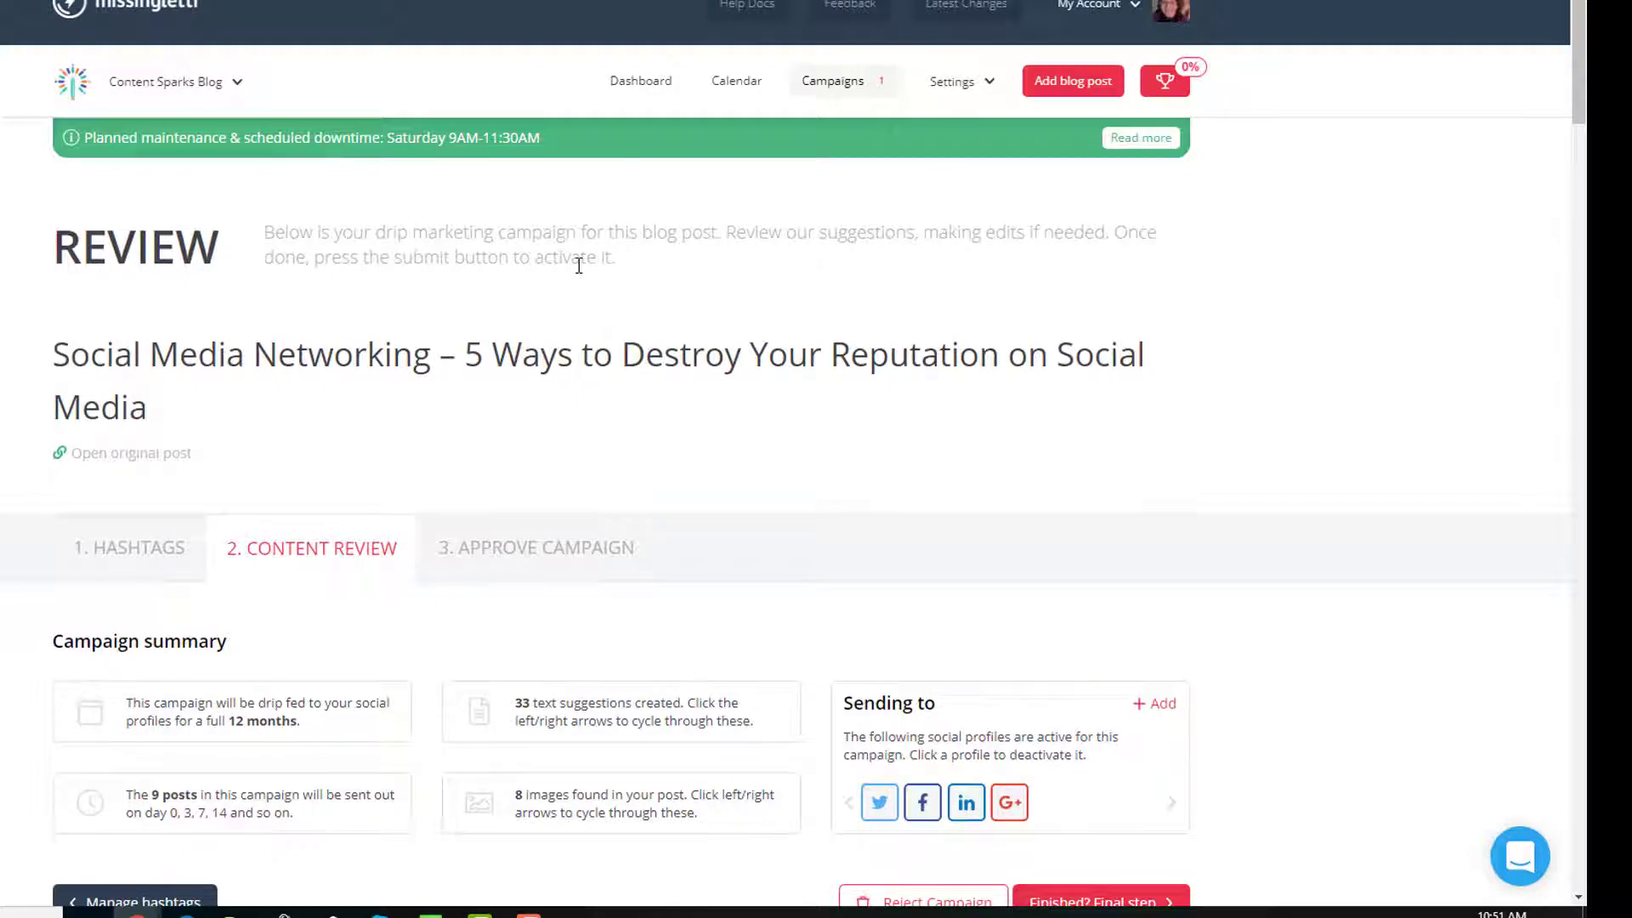
scroll(579, 265, "down", 5)
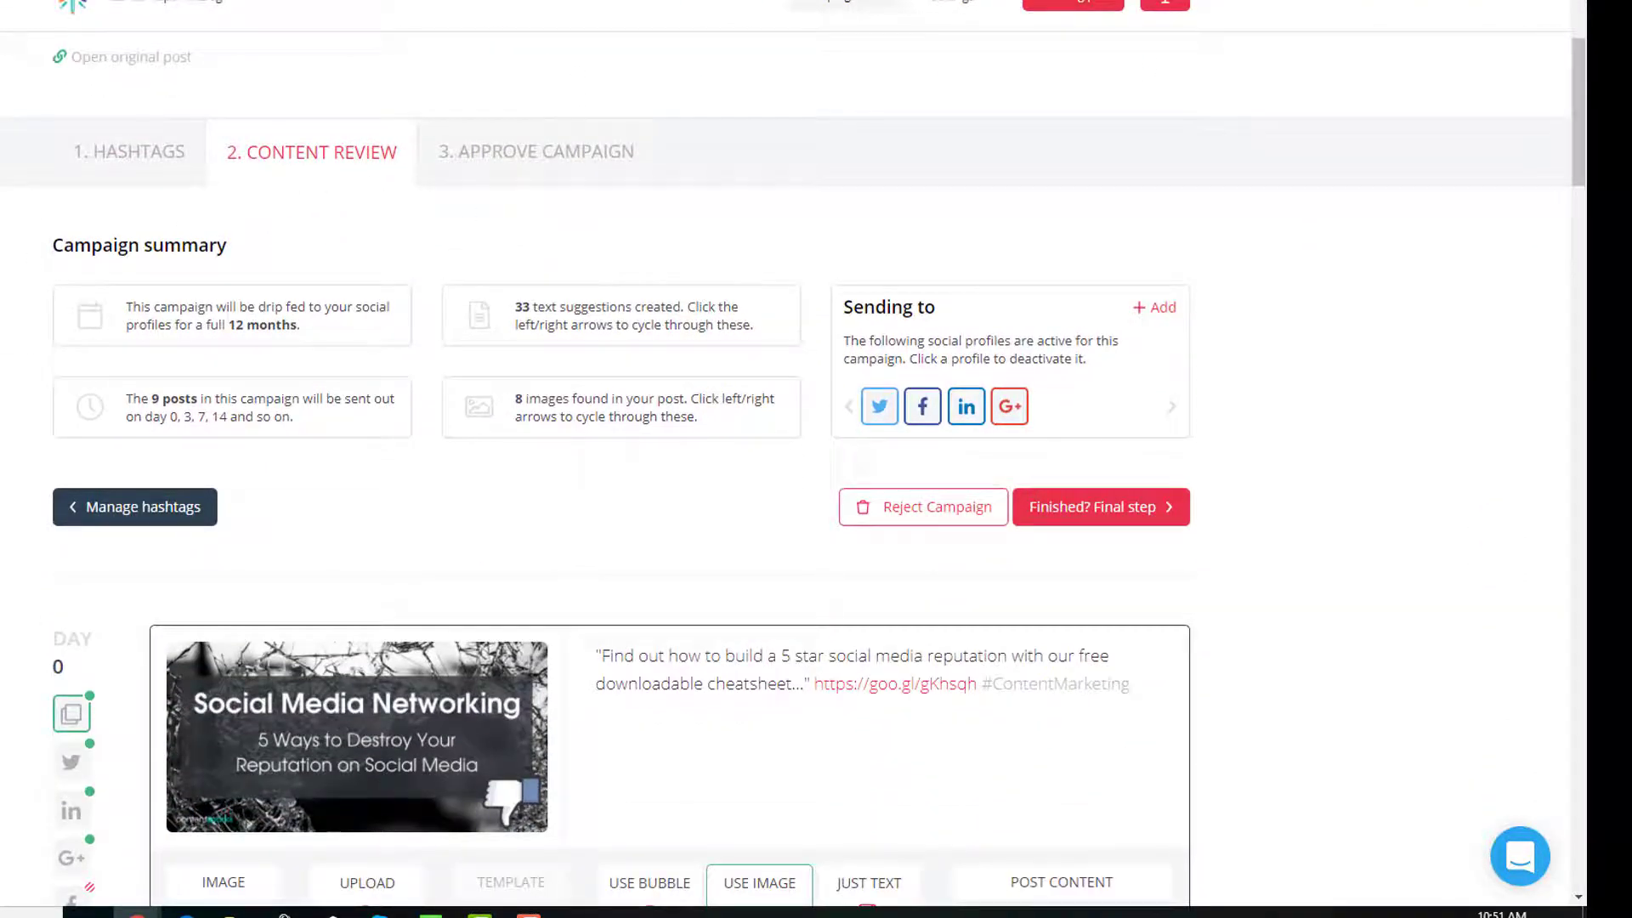
scroll(34, 340, "down", 1)
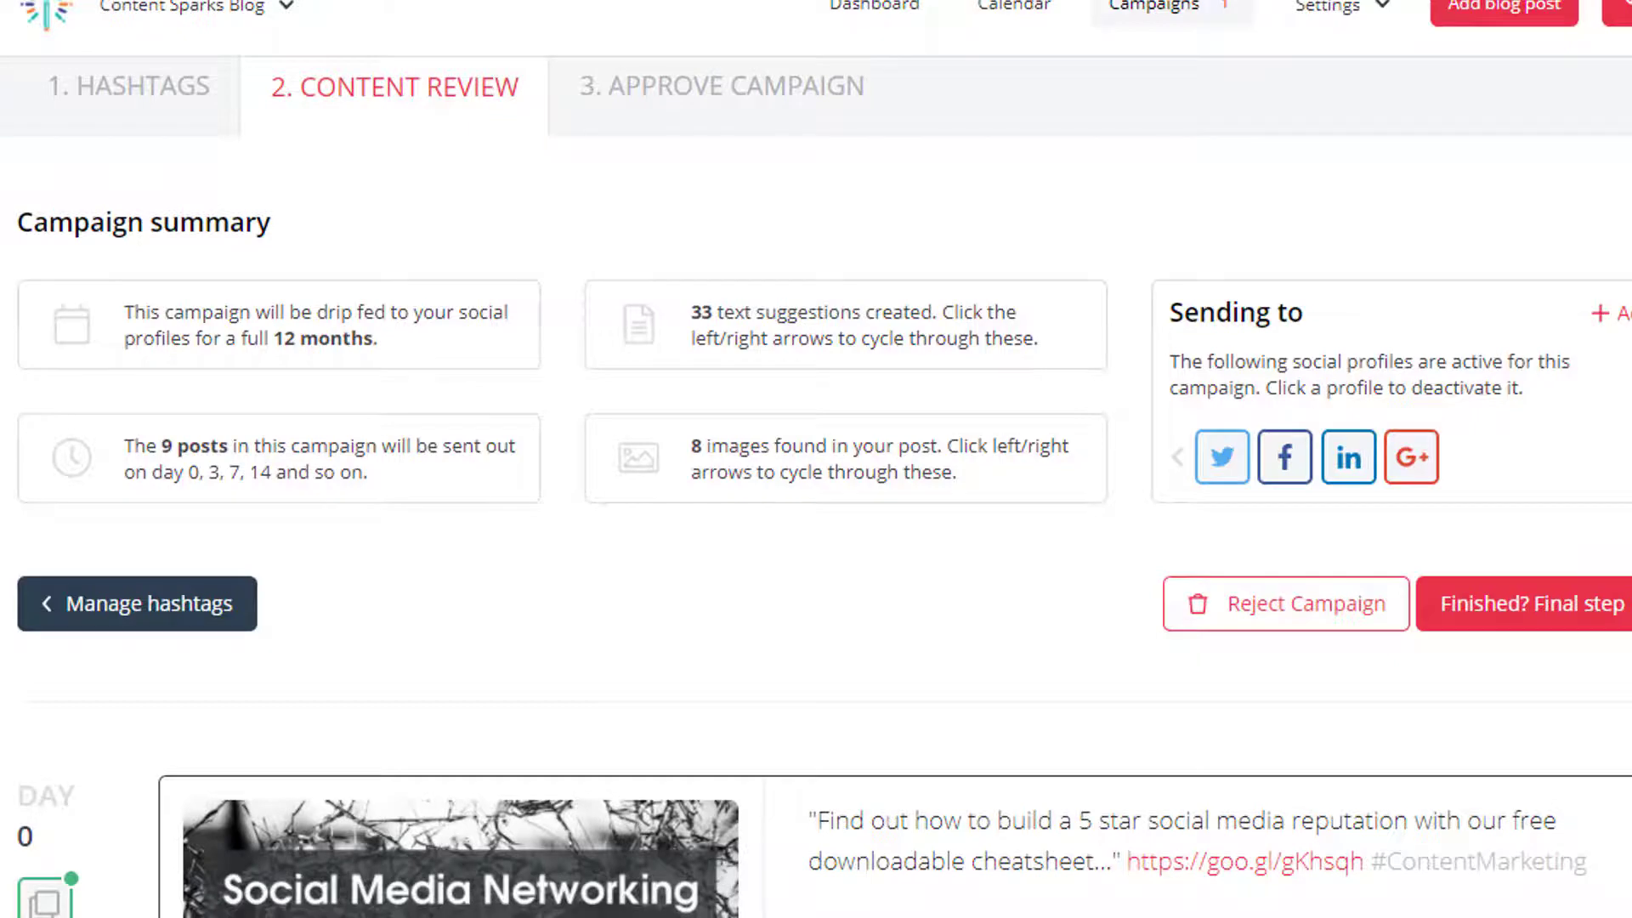
scroll(816, 510, "down", 7)
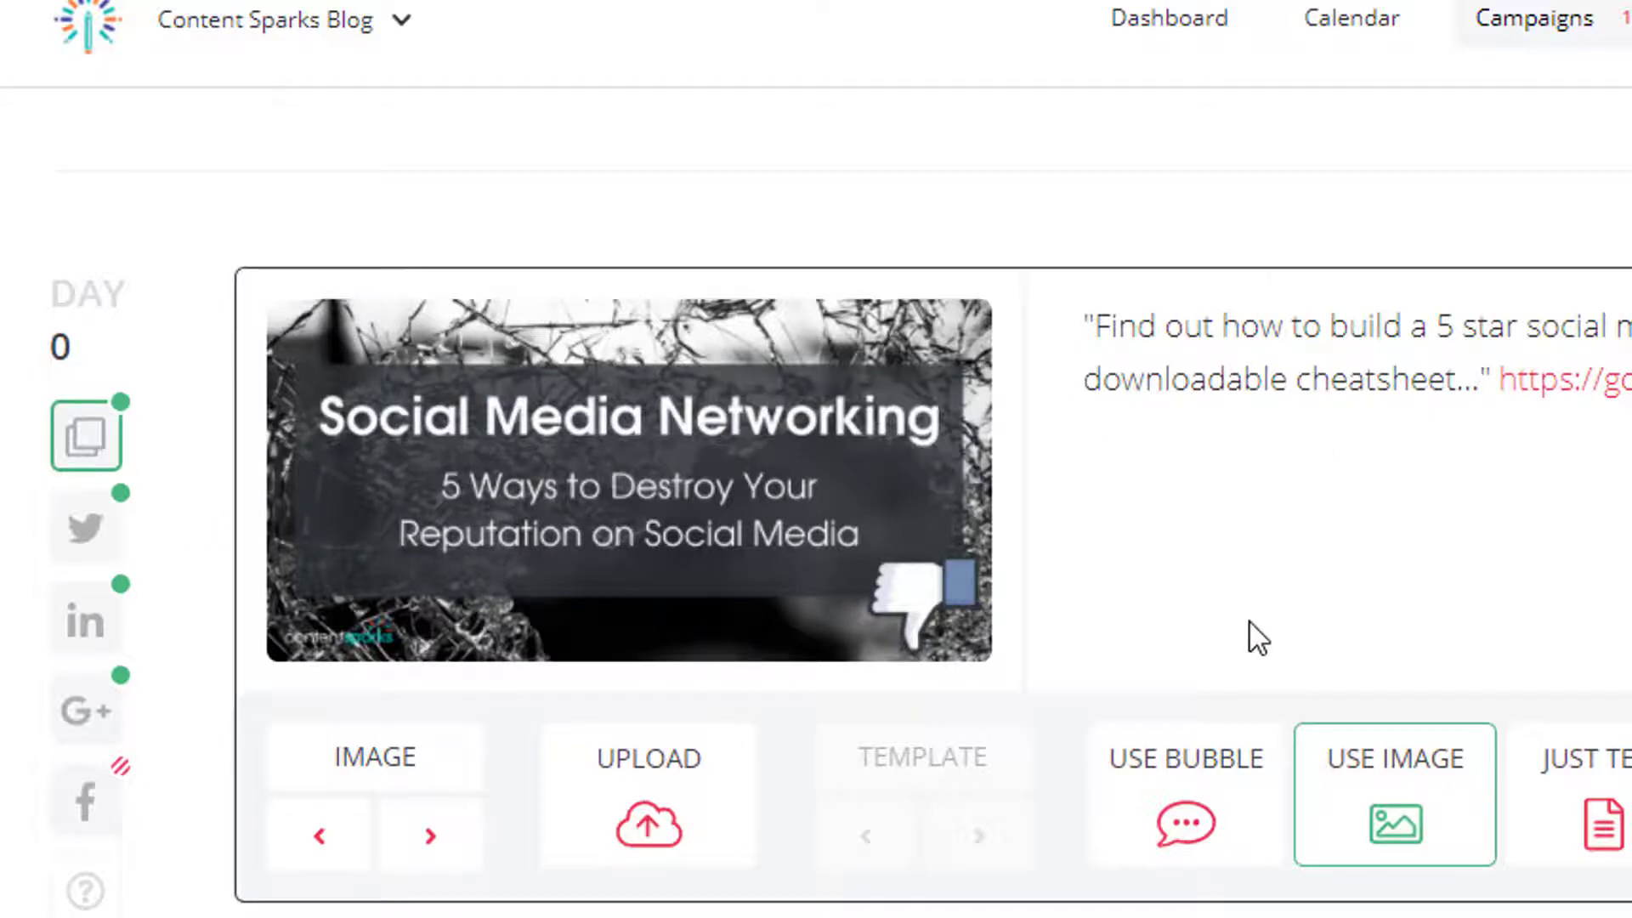
View the Twitter, LinkedIn and Google+ versions of the day 0 post.
left_click(96, 549)
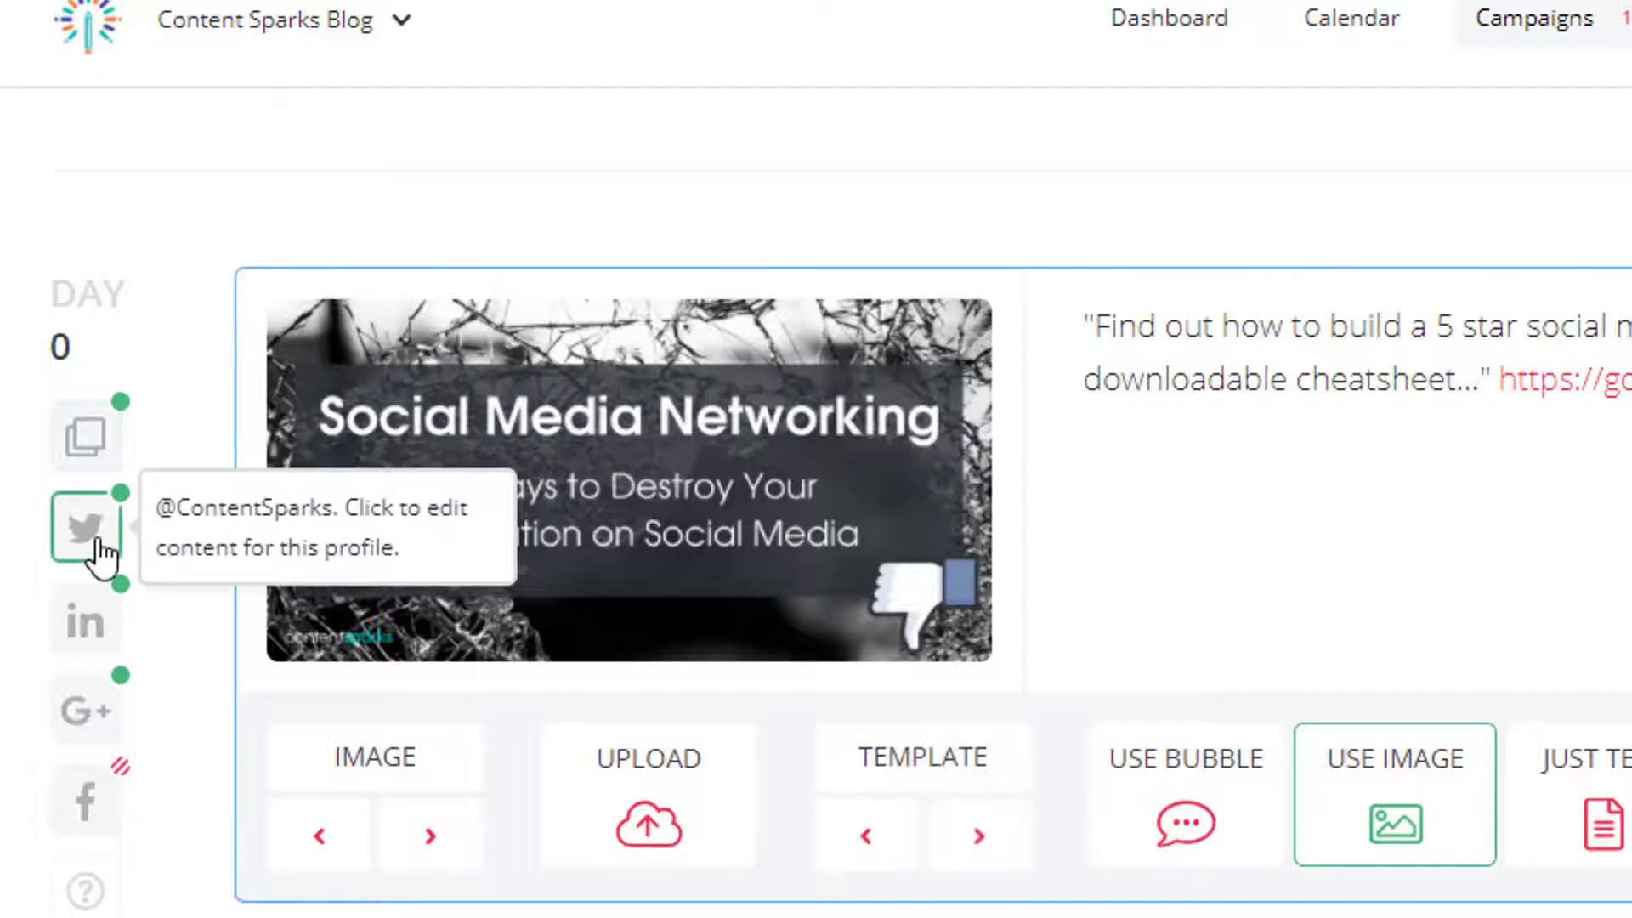
left_click(83, 631)
left_click(68, 703)
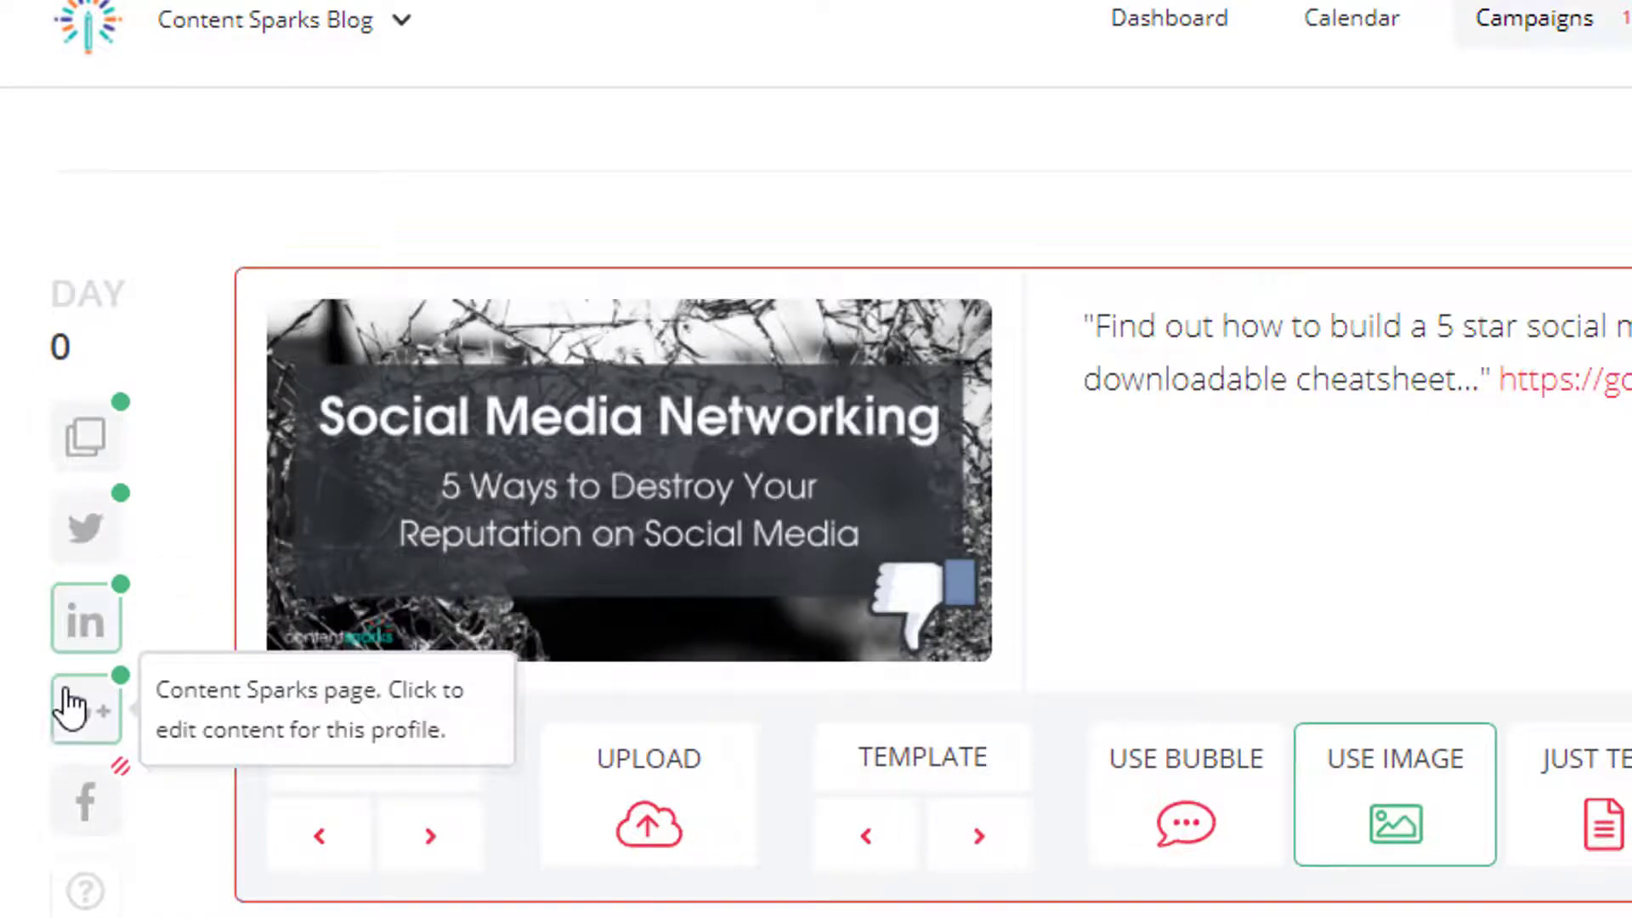
Copy the suggested content into the Facebook version of the day 0 post and save it.
left_click(90, 816)
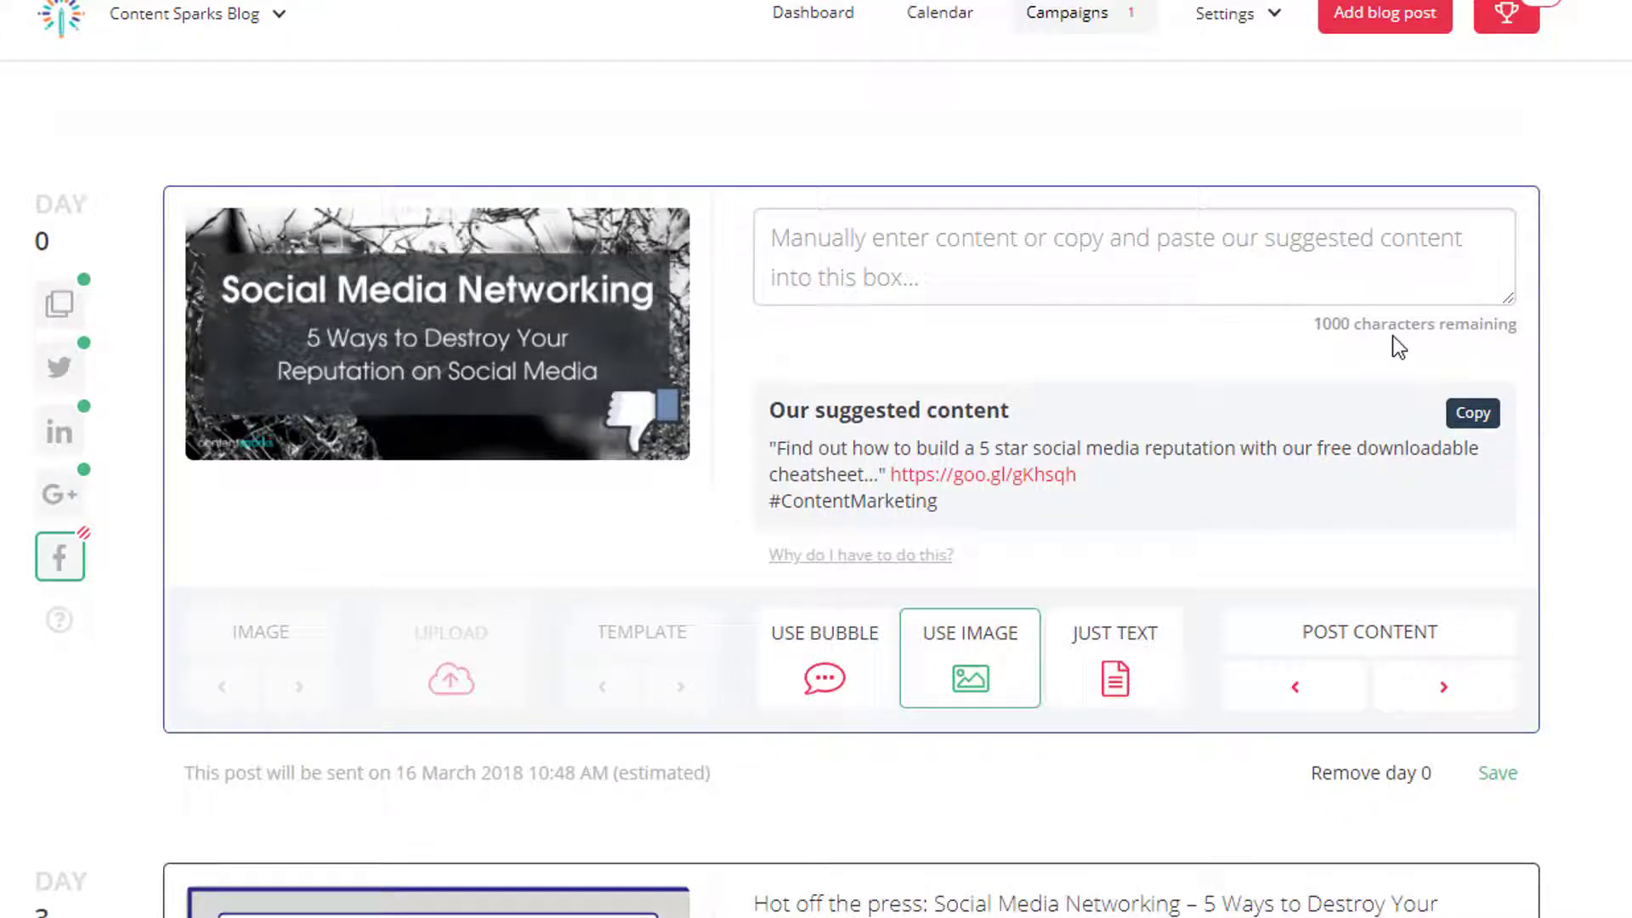
left_click(1493, 424)
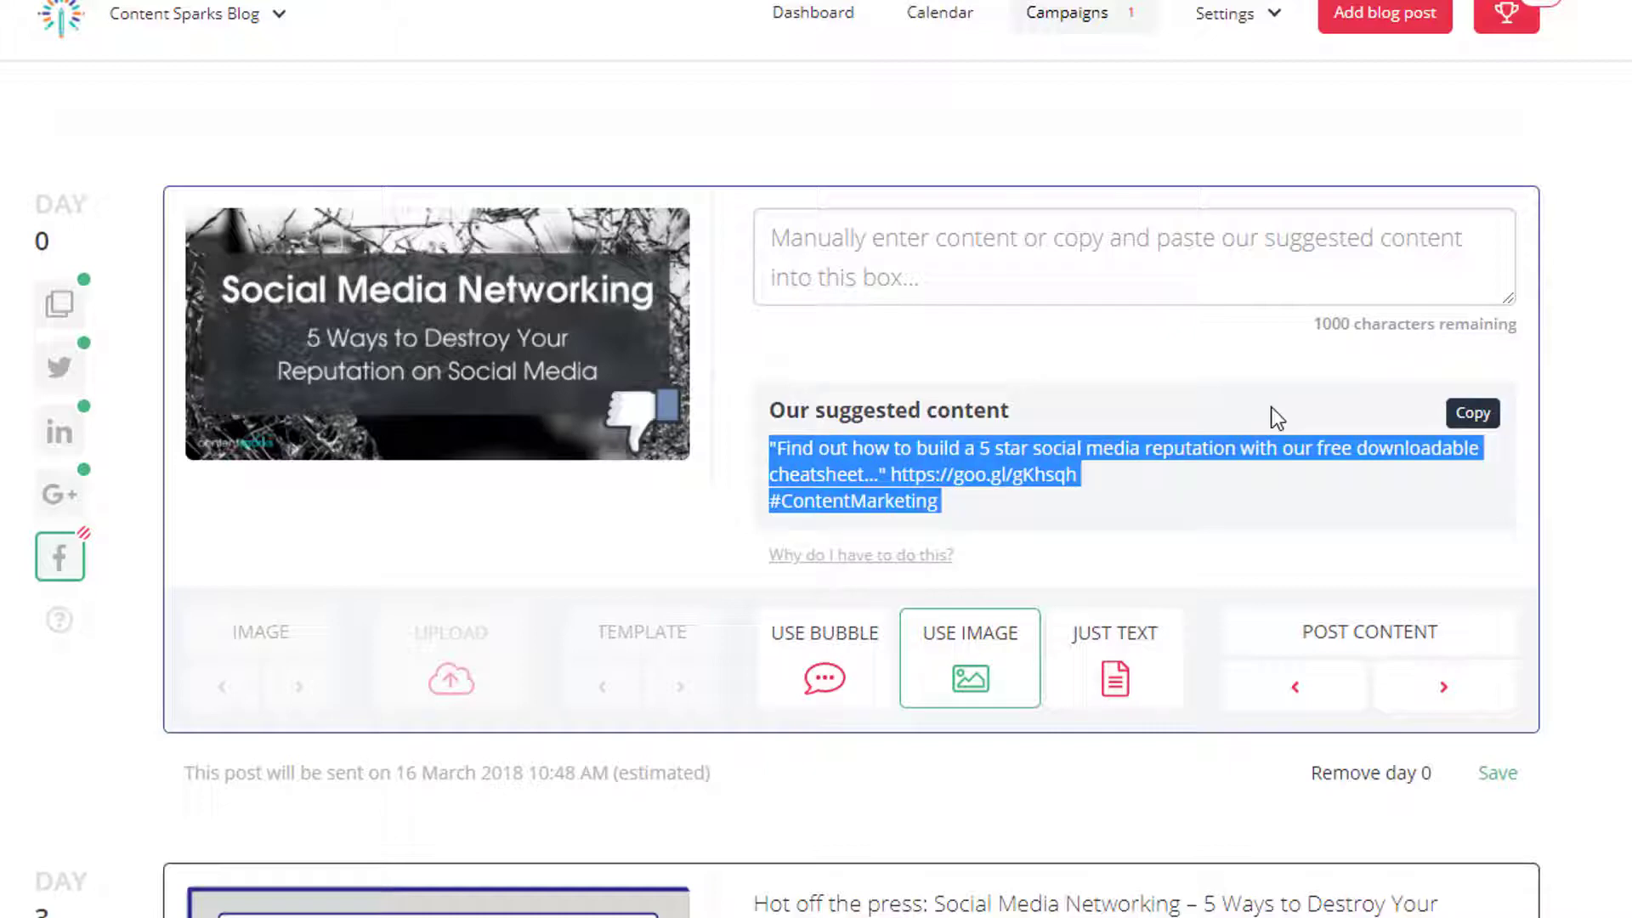
left_click(824, 235)
key("ctrl+v")
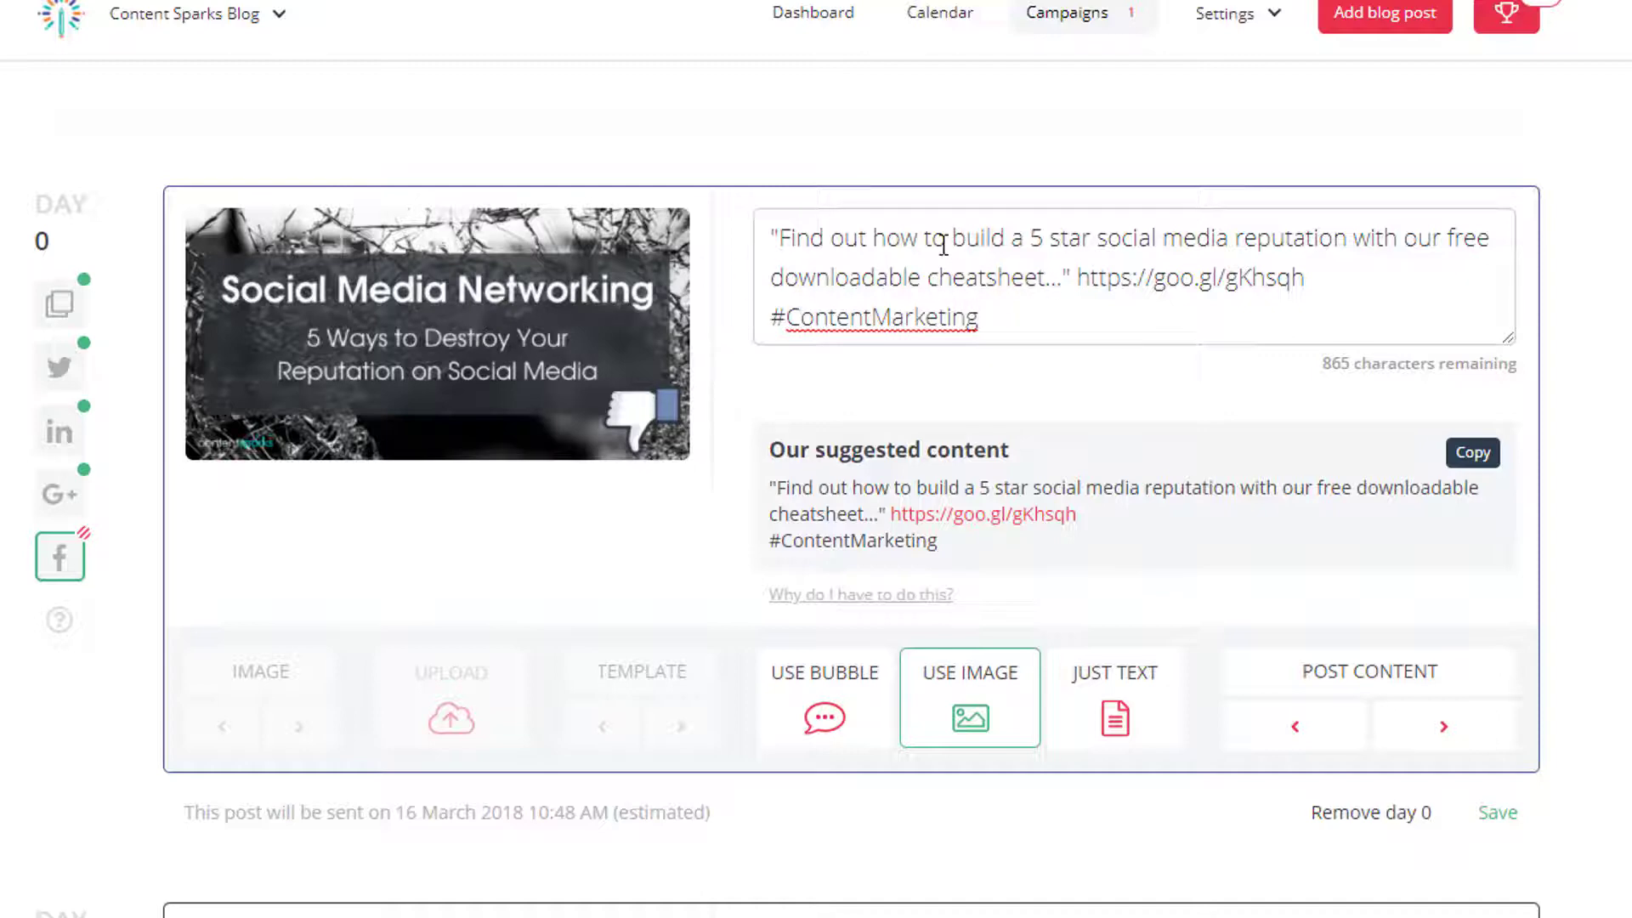
left_click(1062, 283)
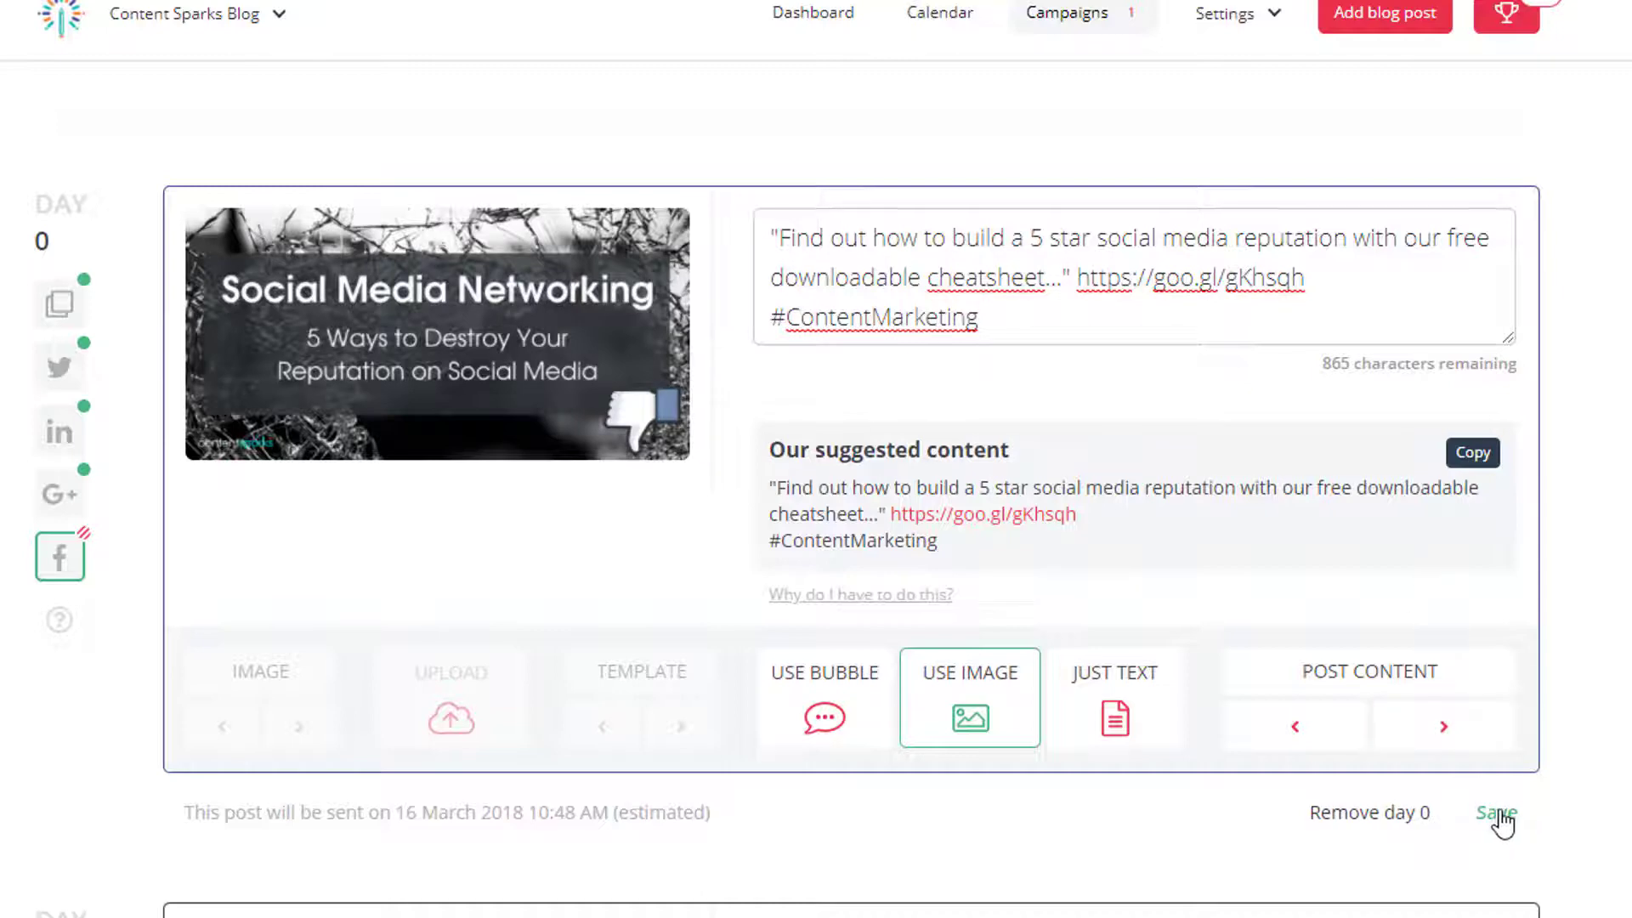
left_click(1498, 813)
left_click(1498, 816)
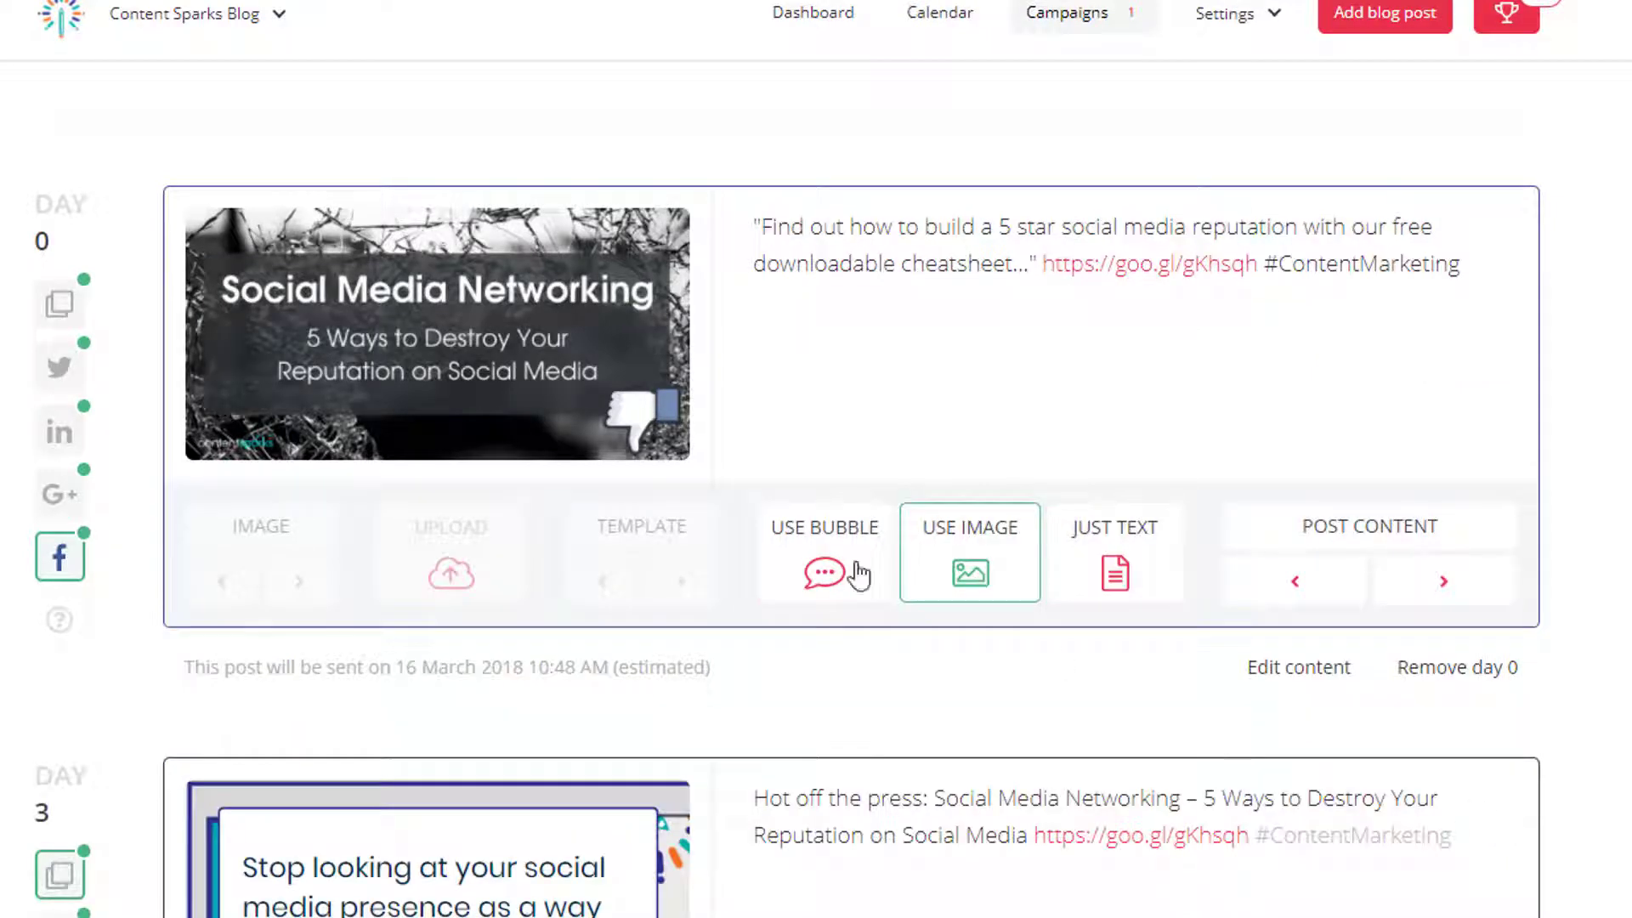
Return to the all-profiles version of the day 0 post and cycle its text to the suggestion "People have become very observant online.".
left_click(74, 325)
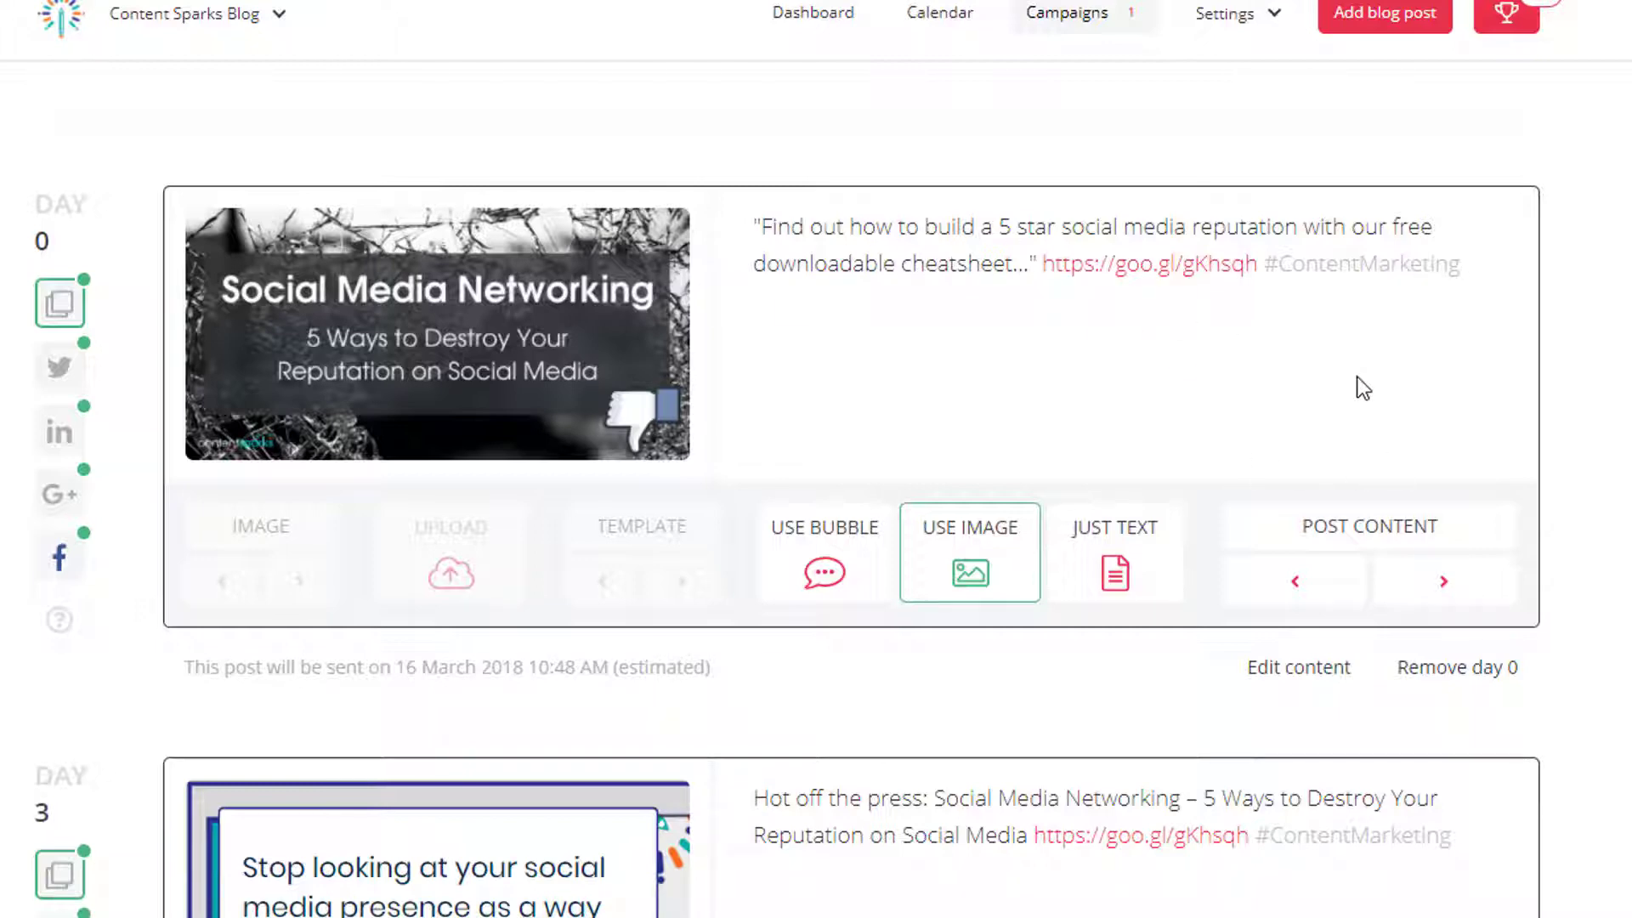
left_click(1445, 588)
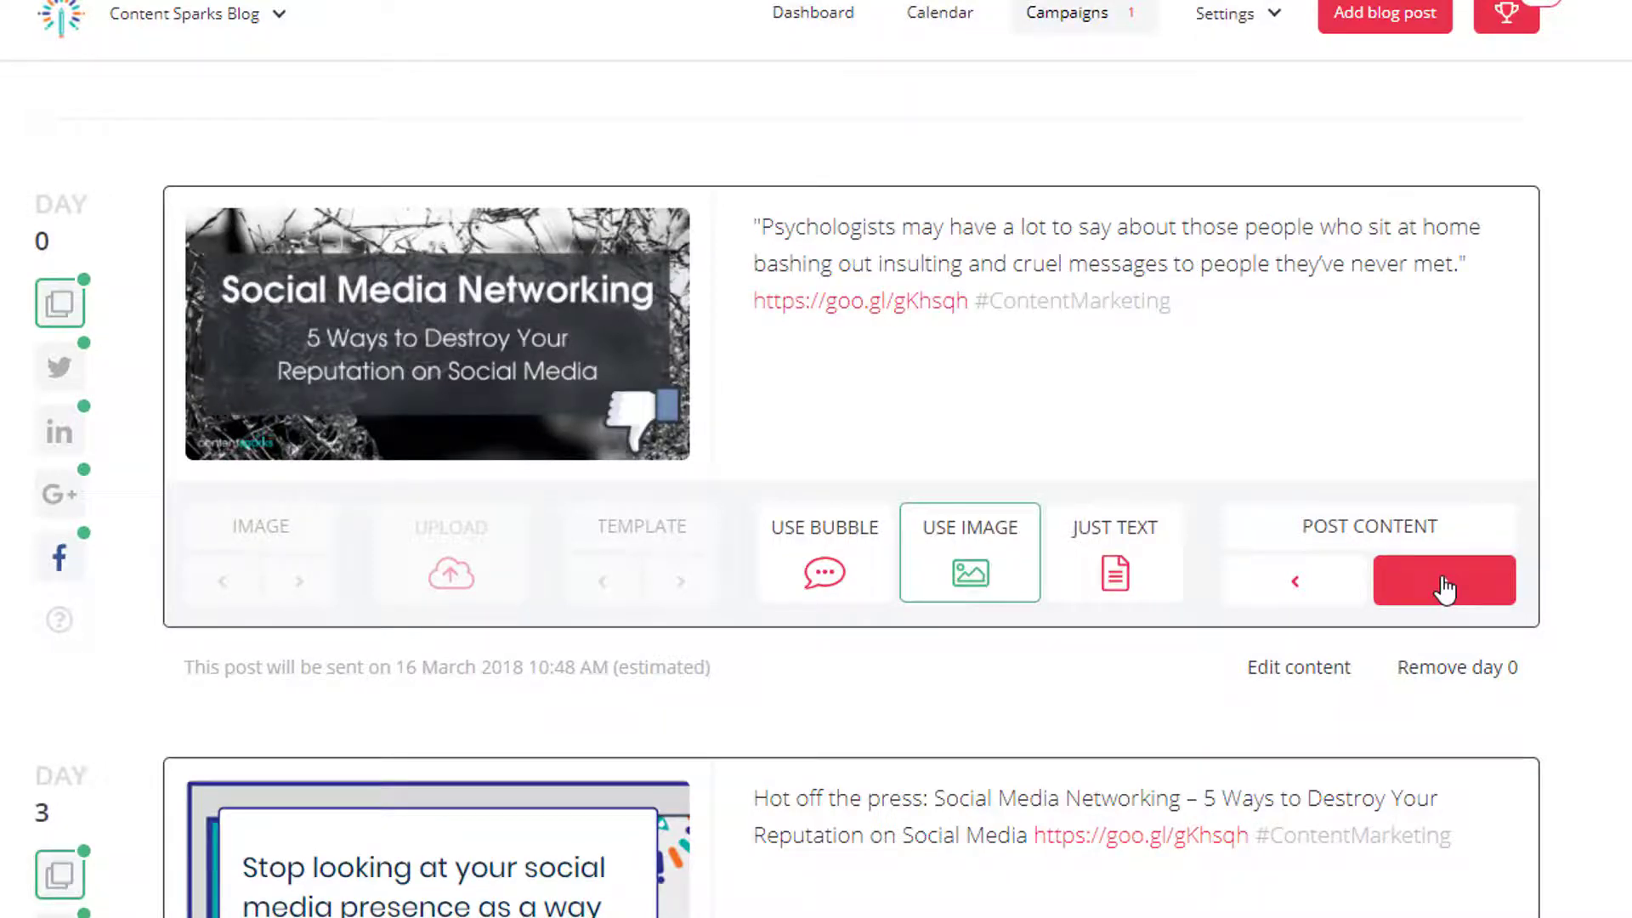
left_click(1446, 586)
left_click(1445, 586)
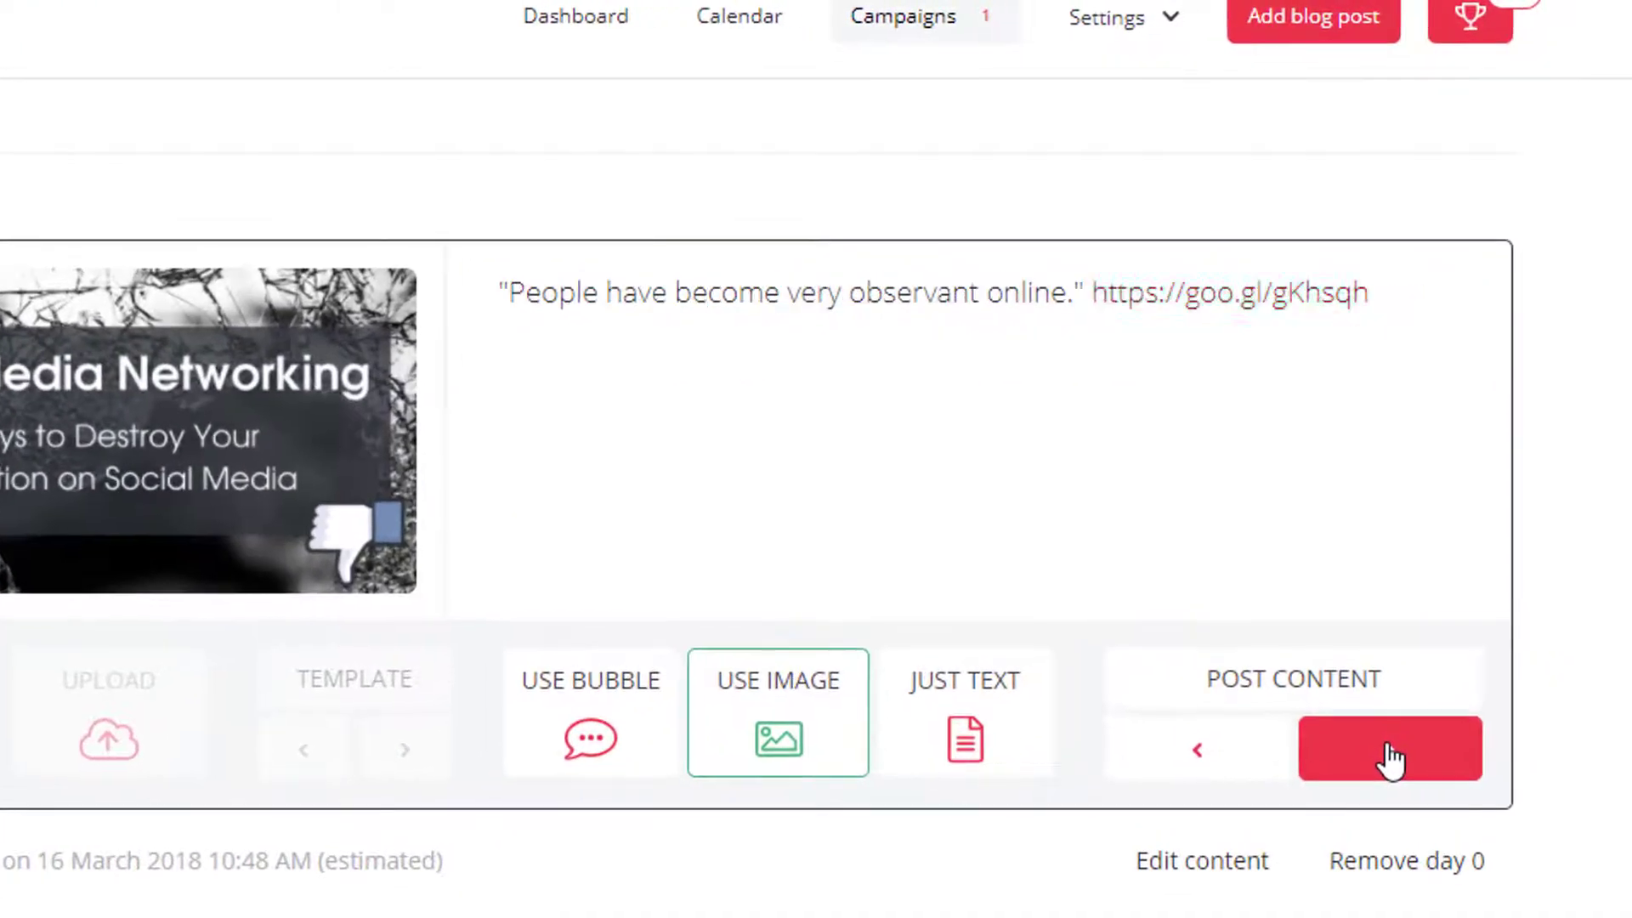
Cycle the day 0 post's text to the suggestion beginning "Check out our new article: Social Media Networking".
left_click(1391, 759)
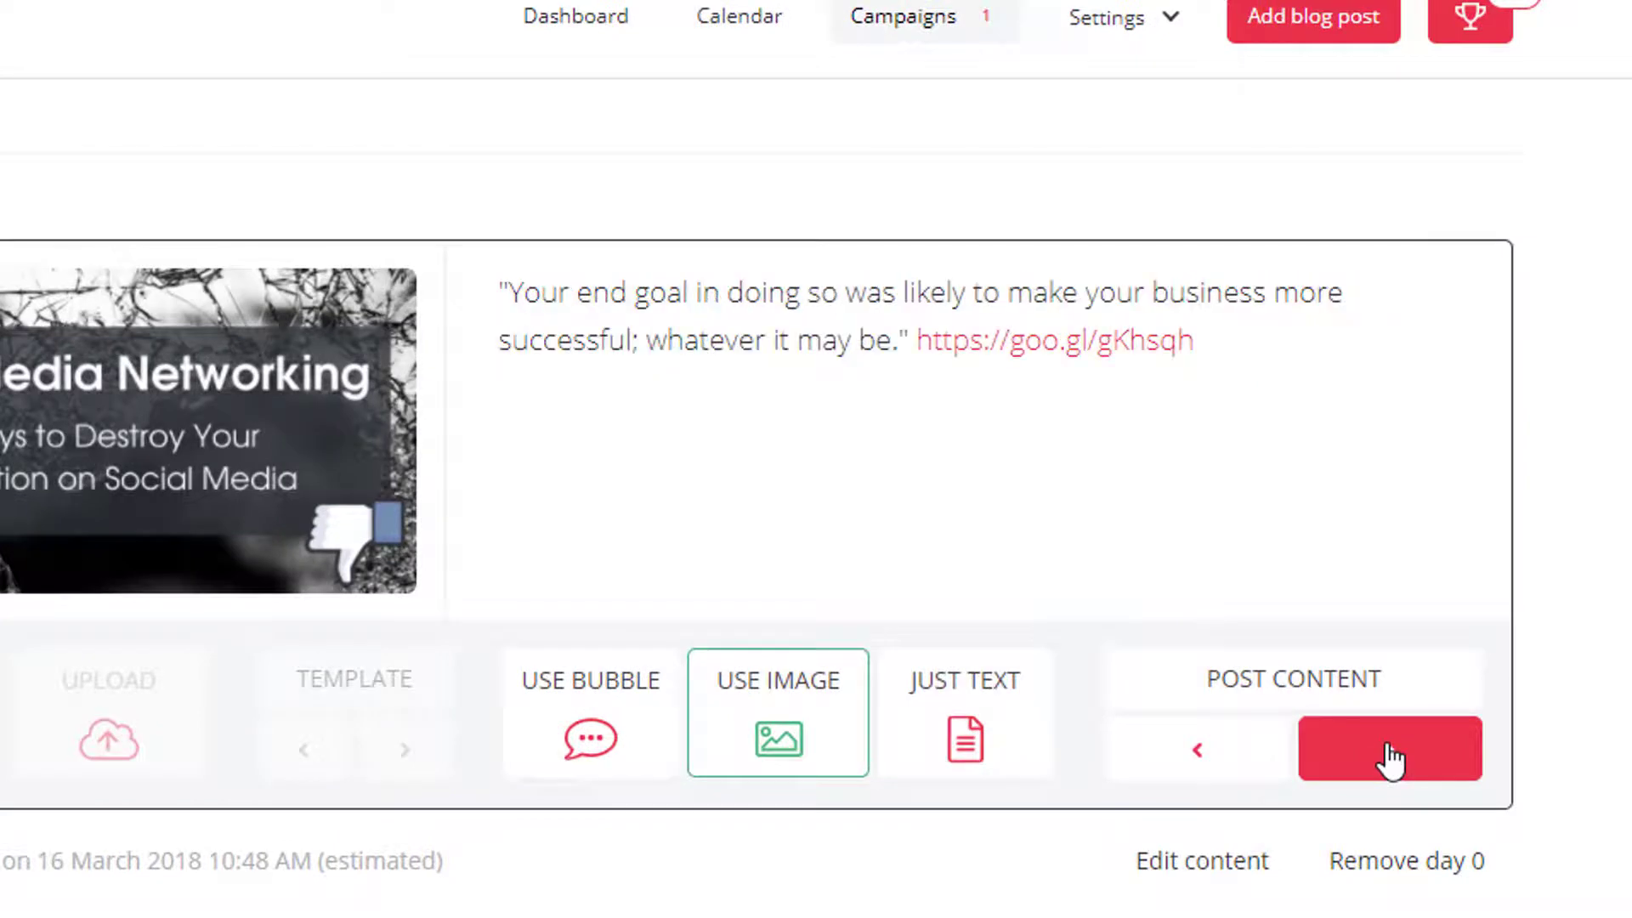
left_click(1390, 760)
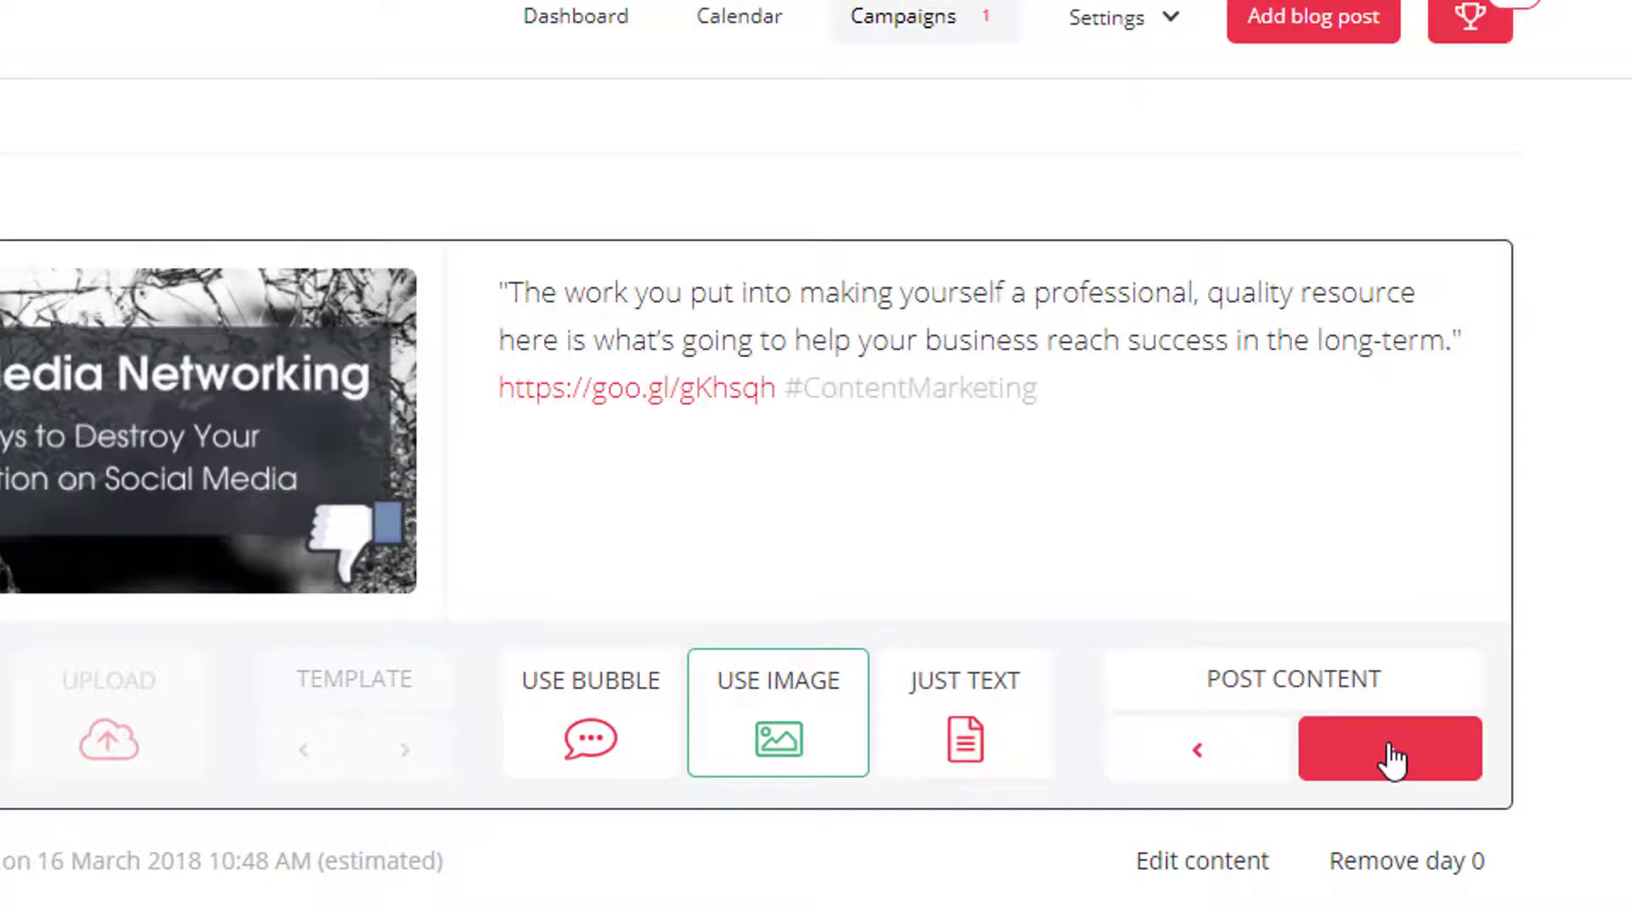
left_click(1391, 759)
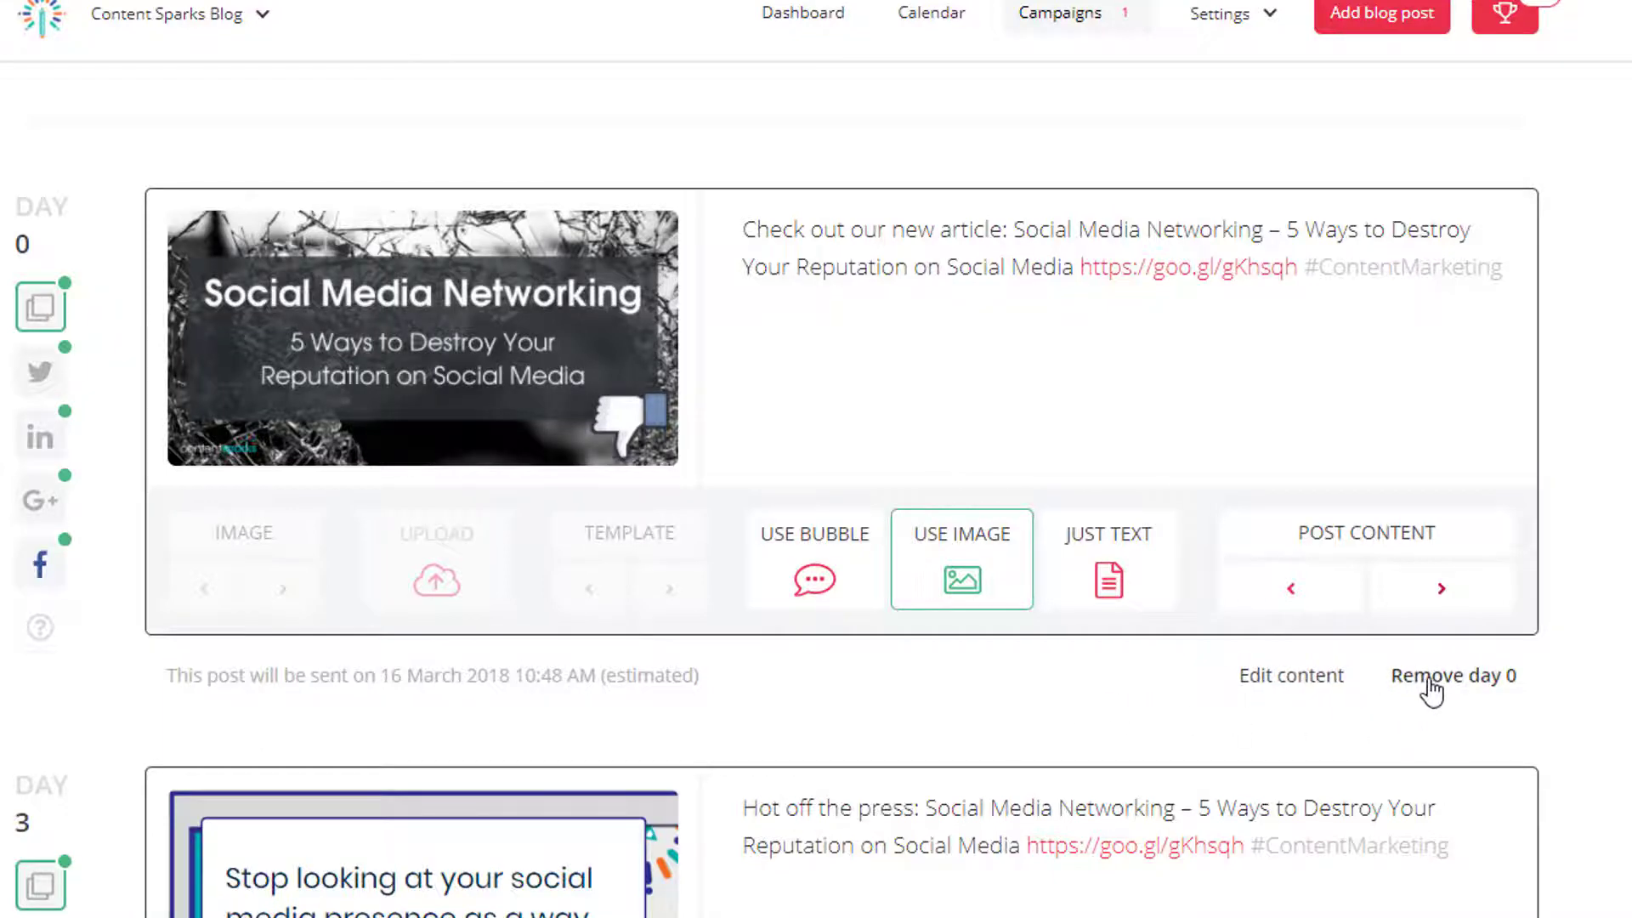
mouse_move(564, 694)
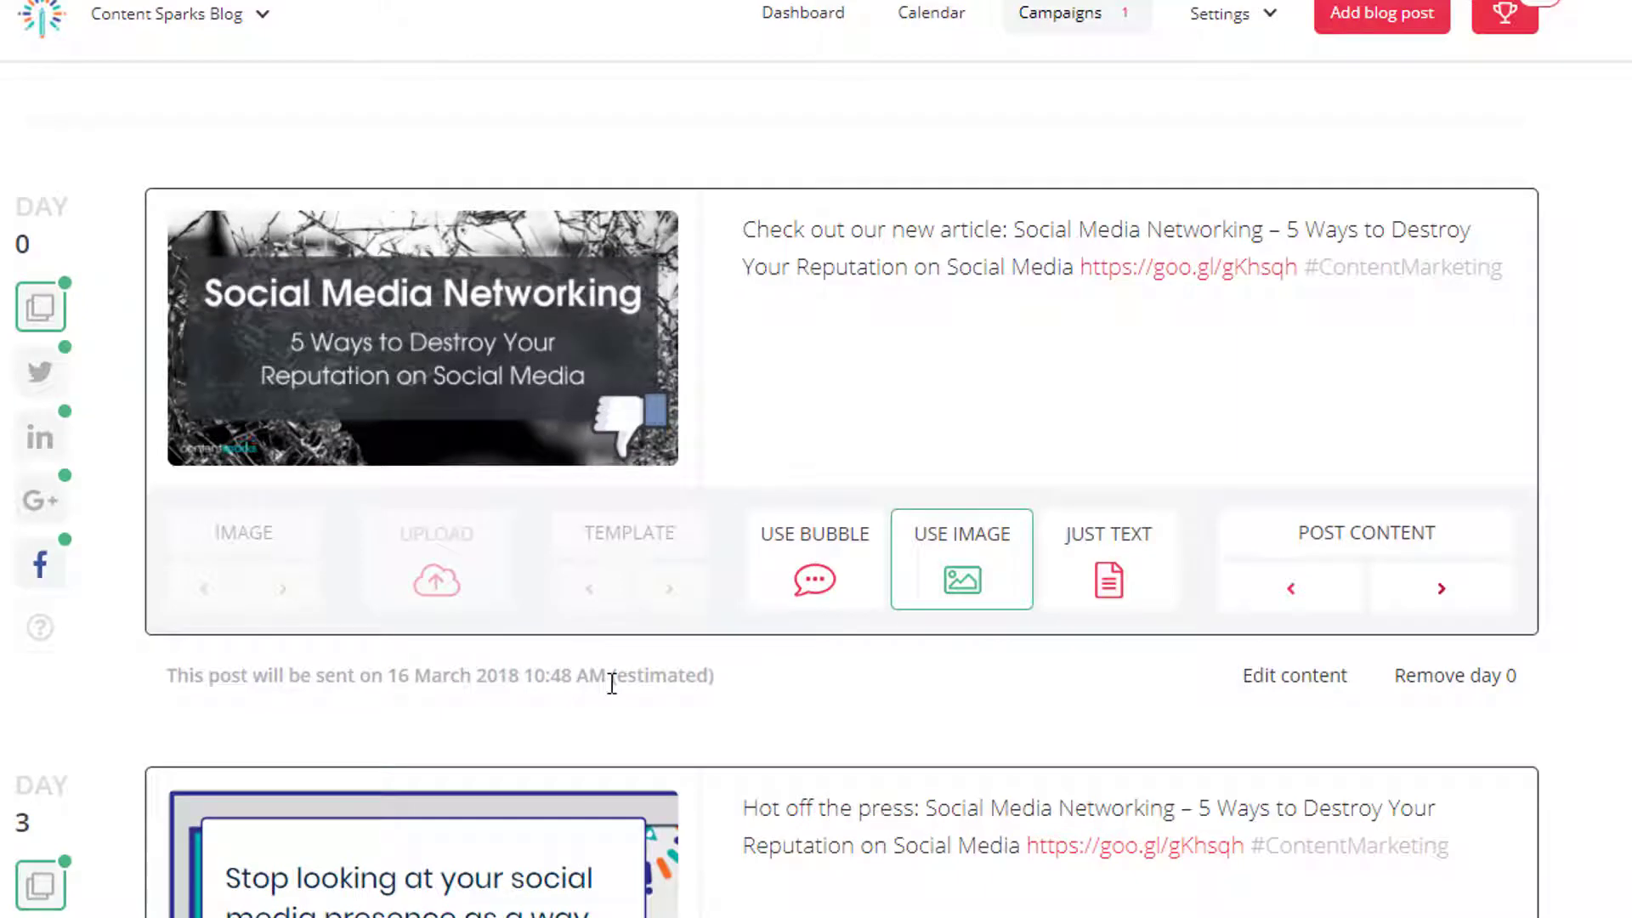
Try the text-only format on the day 3 post and switch it back to the quote bubble.
scroll(995, 684, "down", 3)
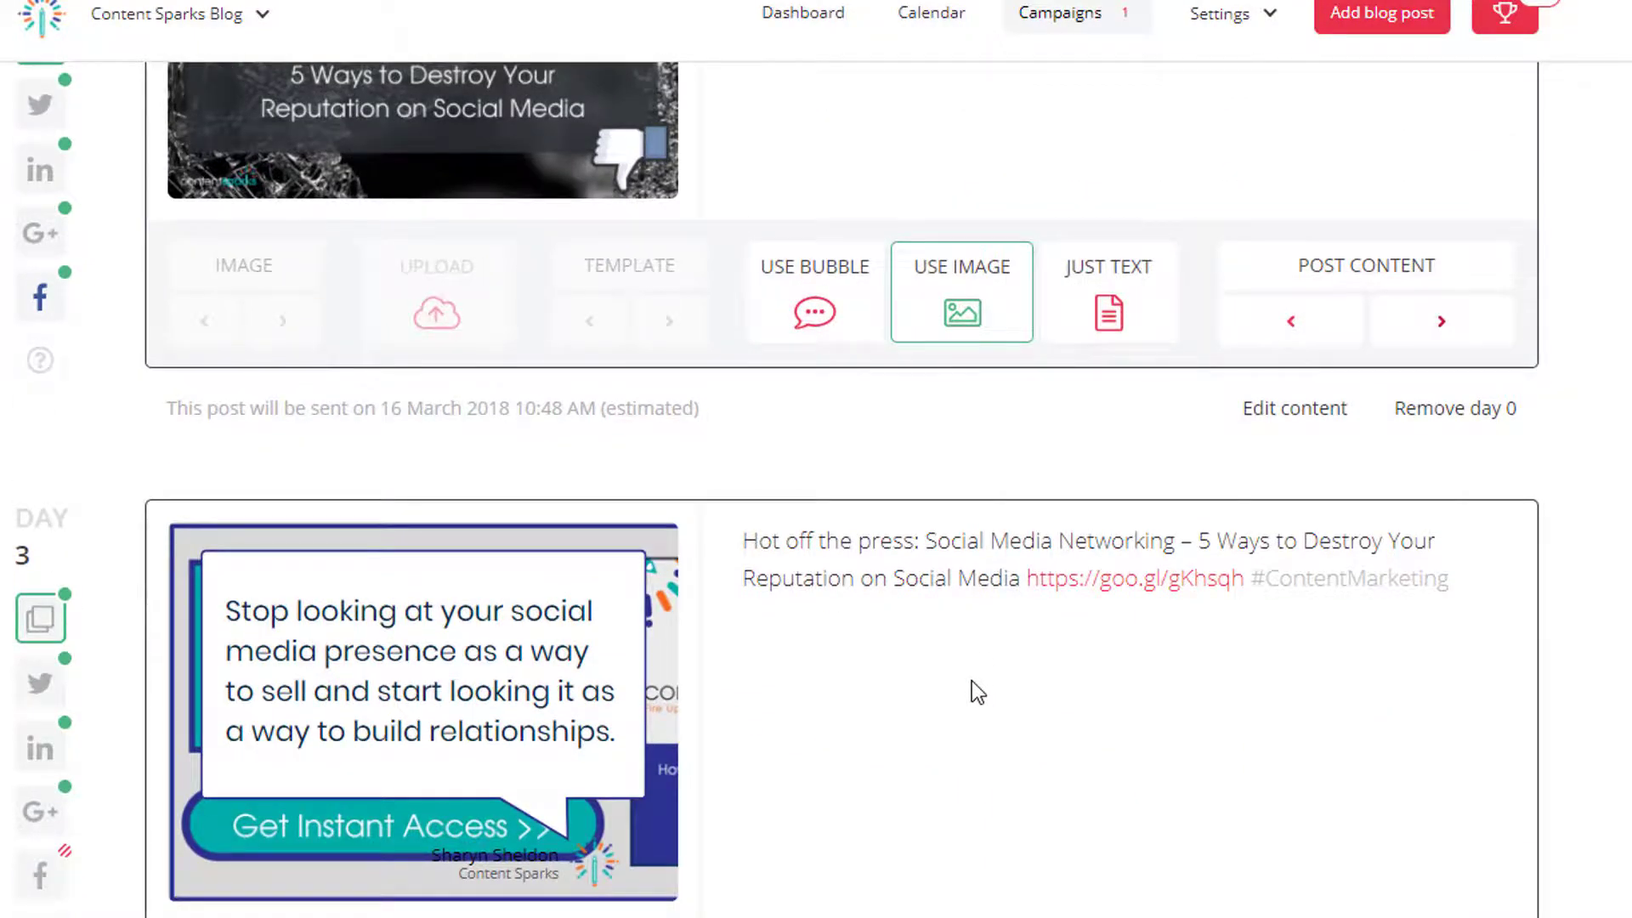
scroll(971, 681, "down", 3)
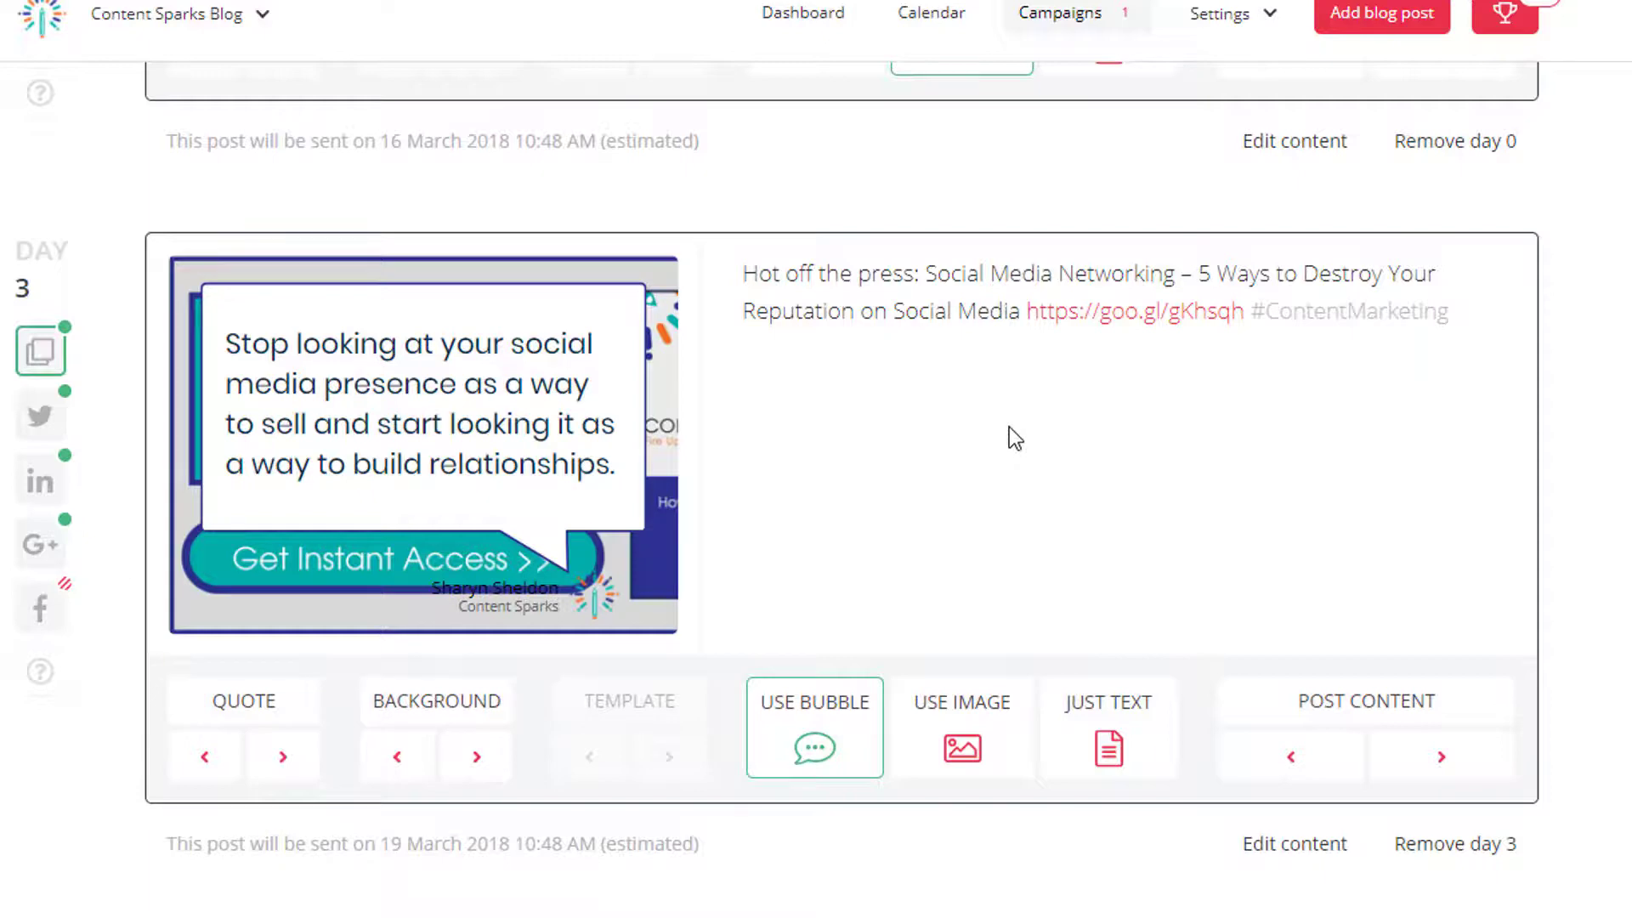
scroll(1007, 426, "down", 2)
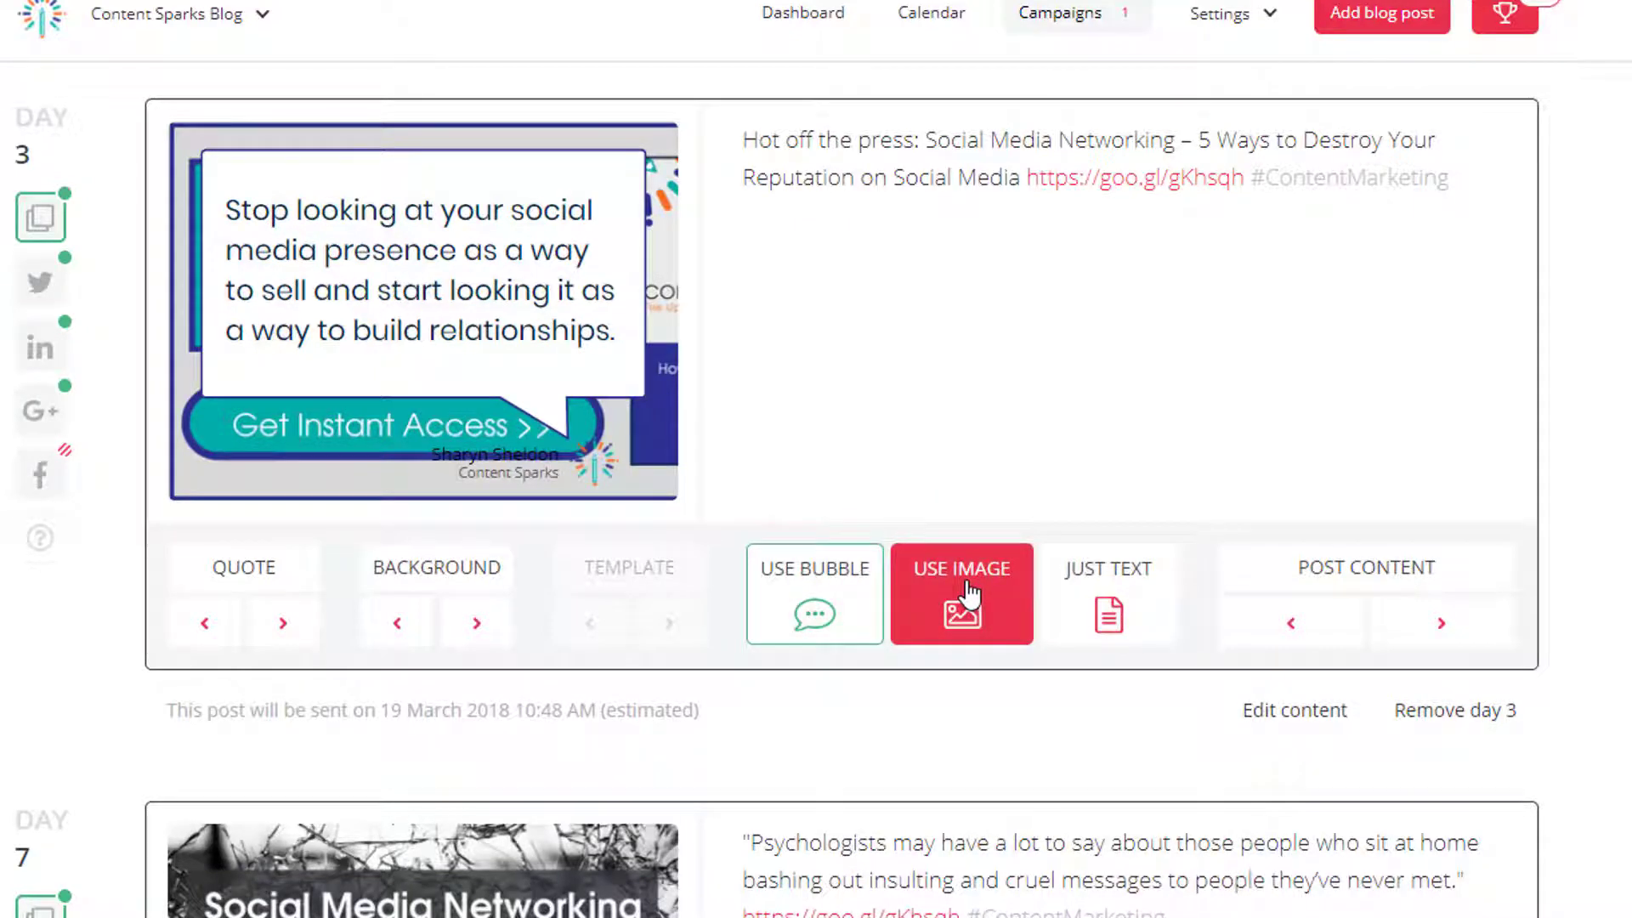
left_click(1106, 586)
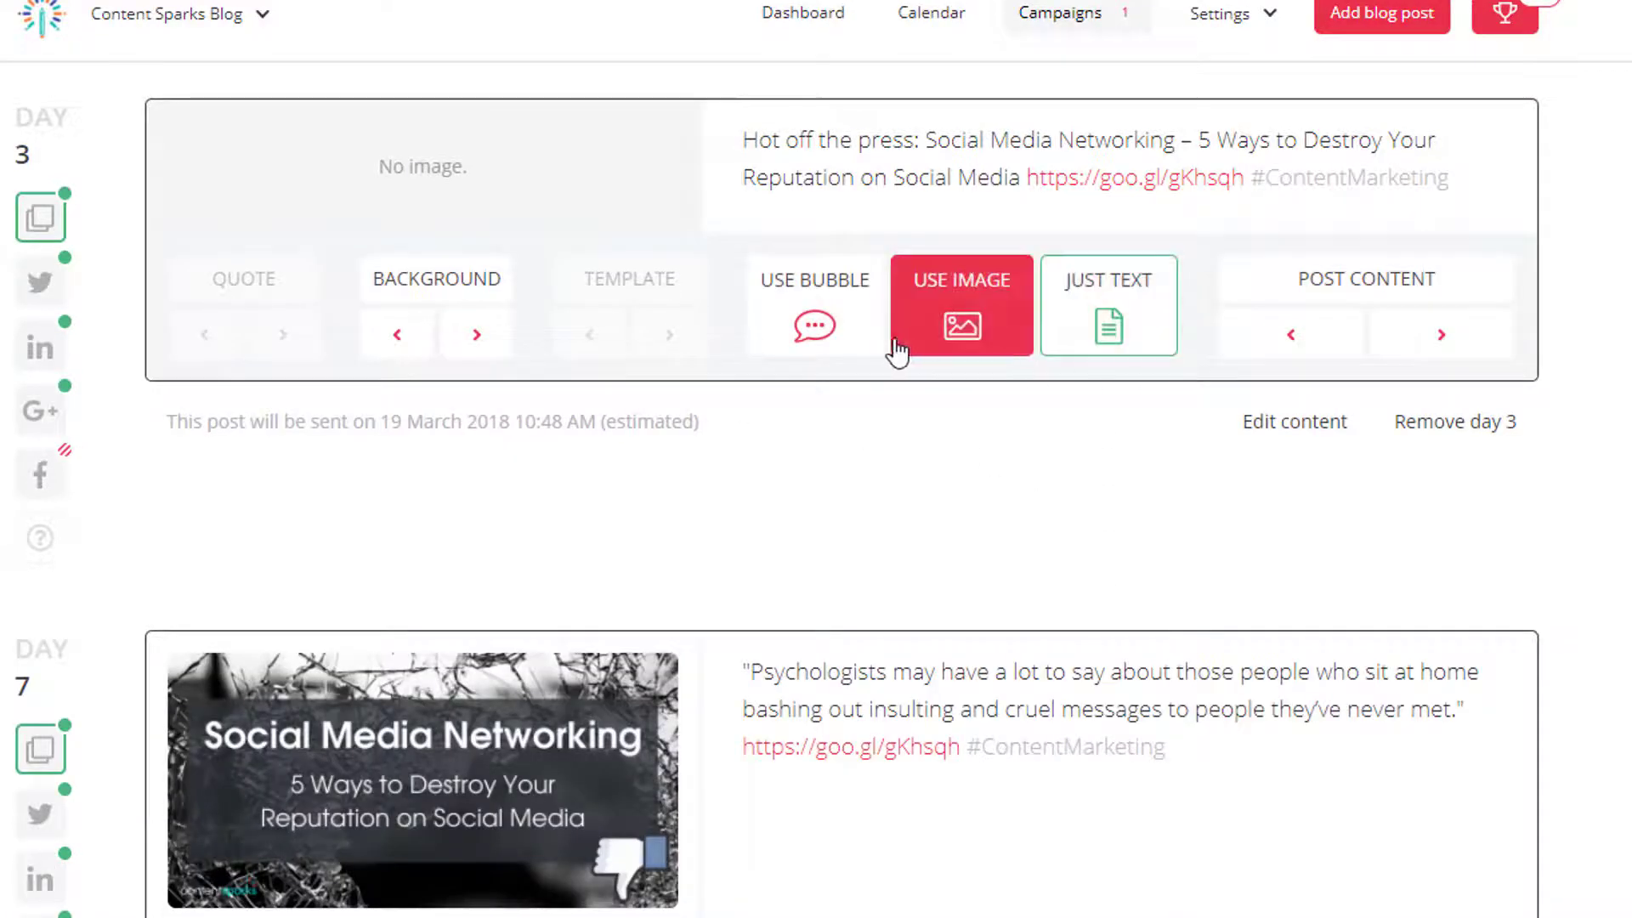
left_click(820, 336)
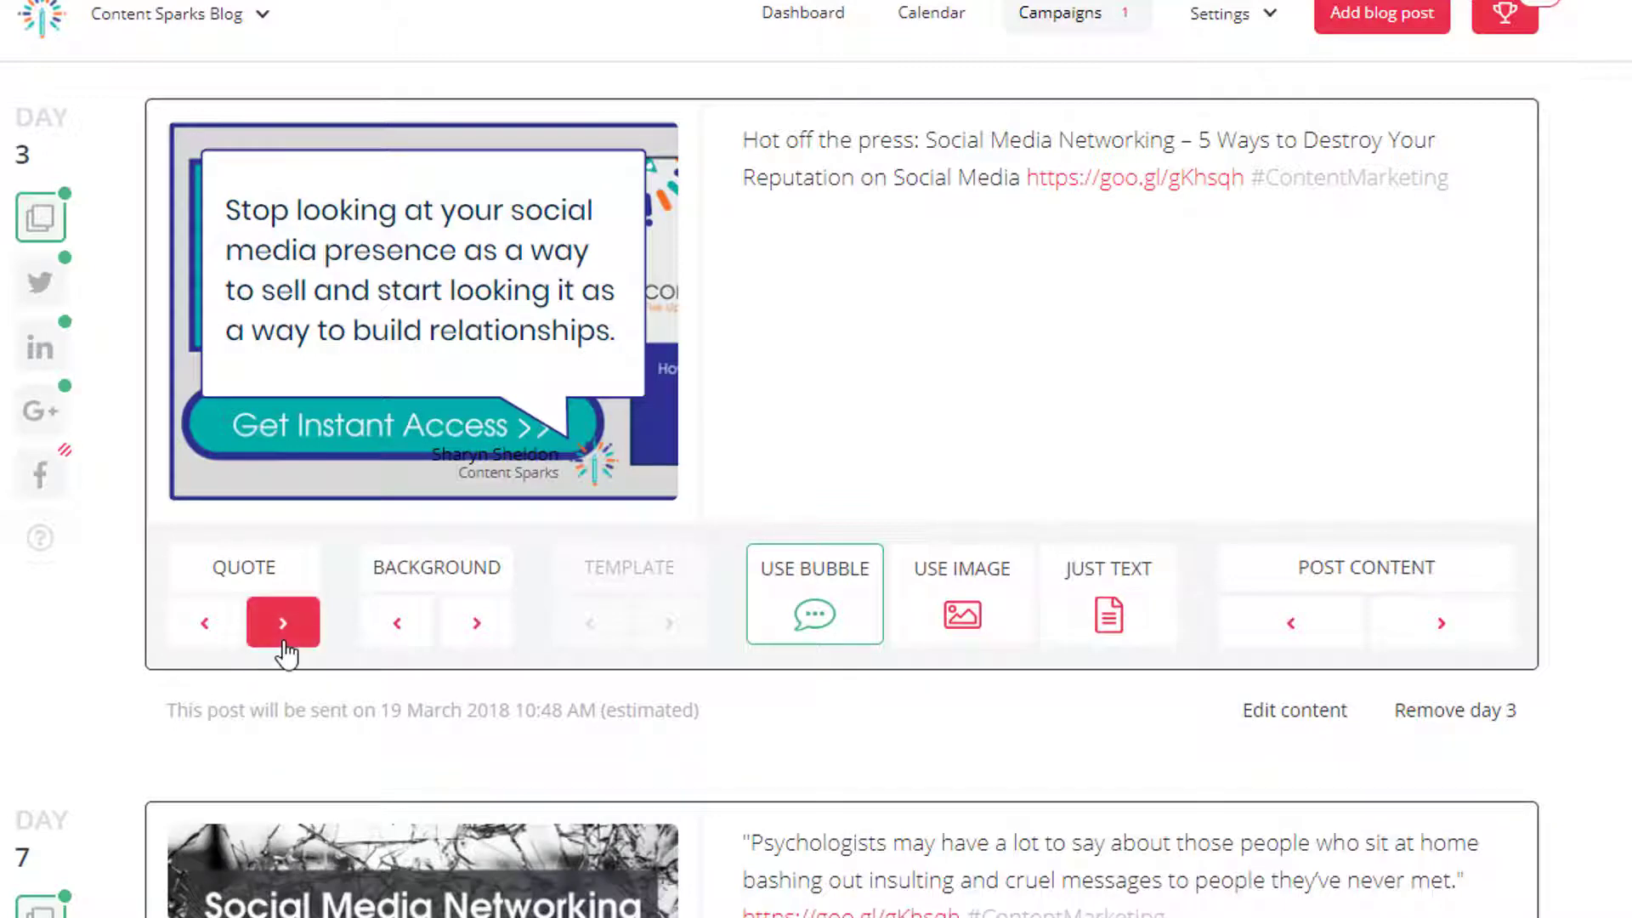
Cycle through the background images of the day 3 quote bubble and settle on the person in the forest.
left_click(476, 625)
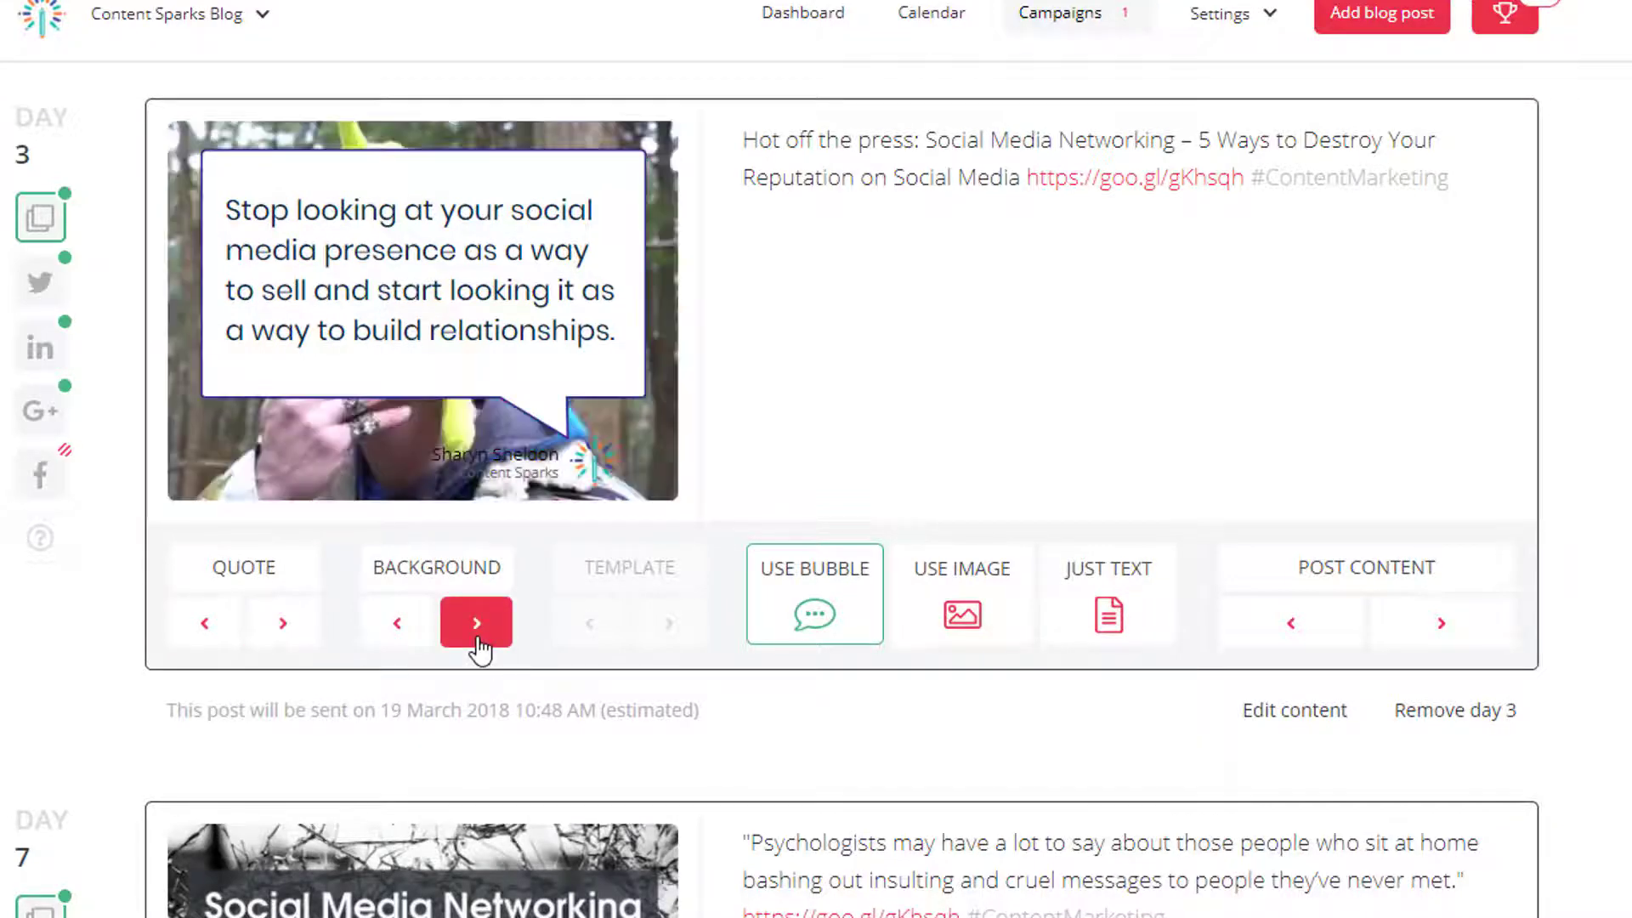
left_click(476, 625)
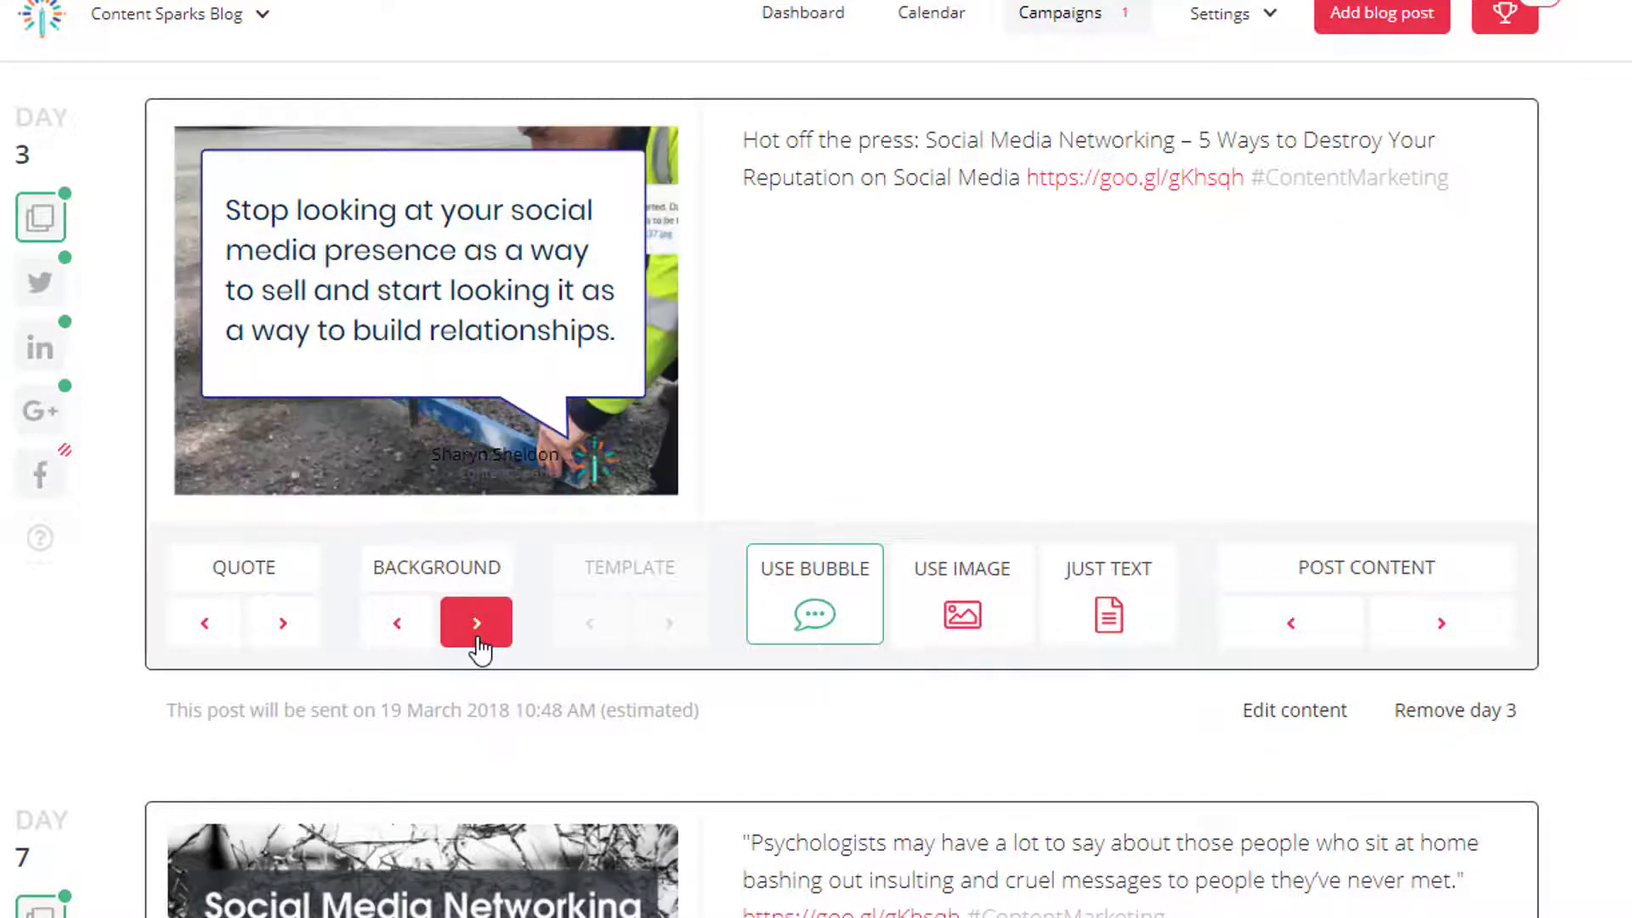
left_click(476, 625)
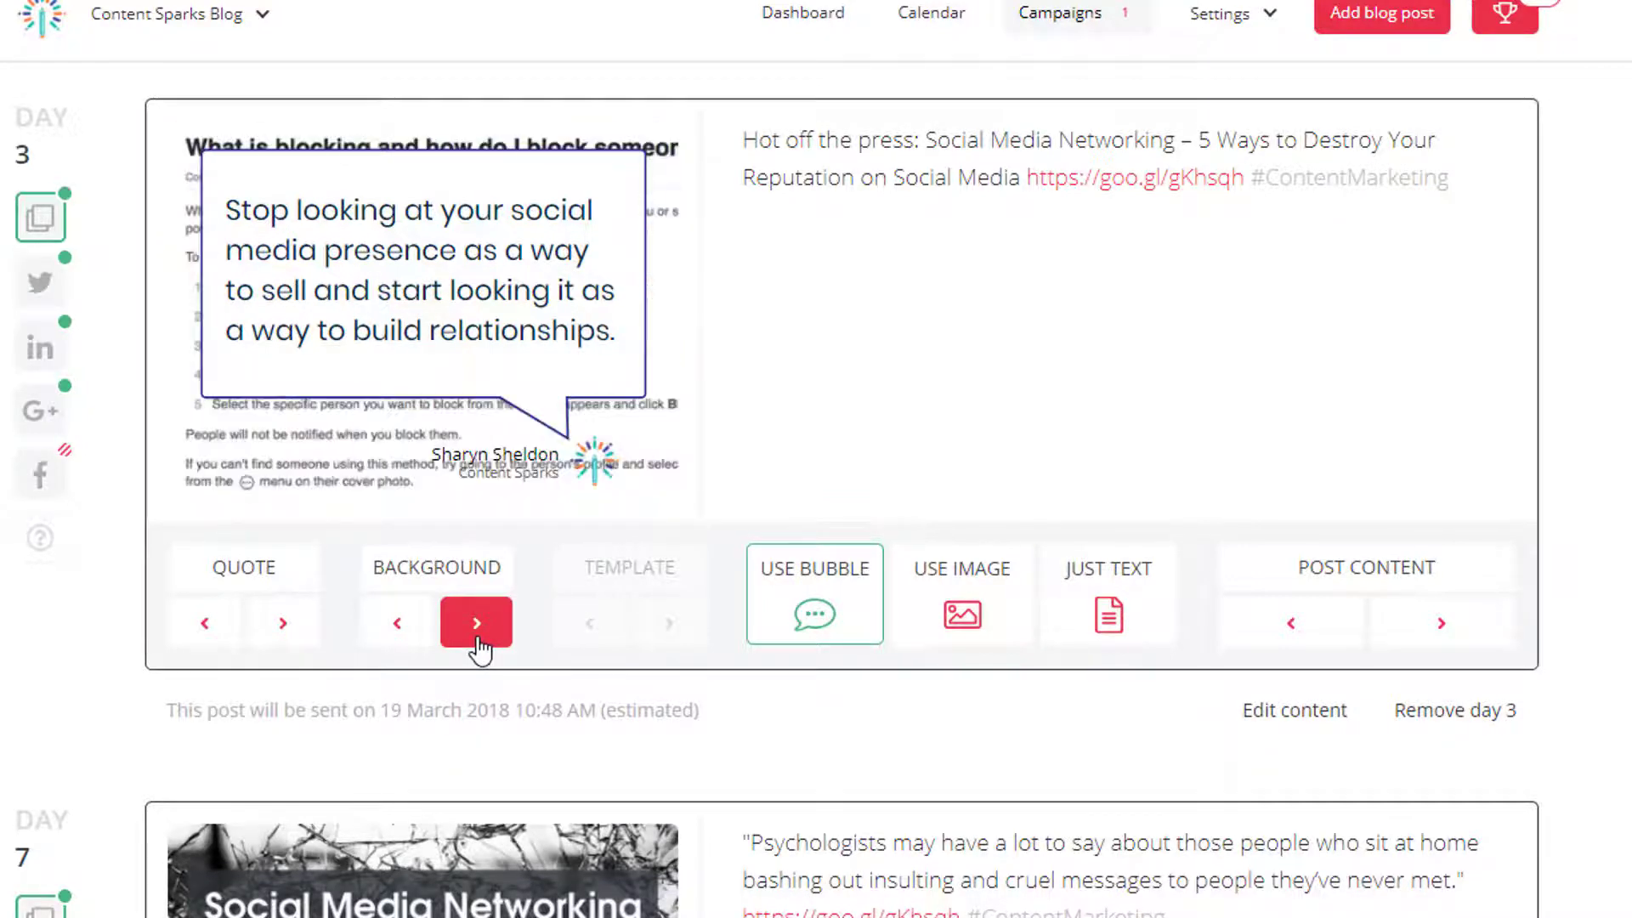
left_click(476, 625)
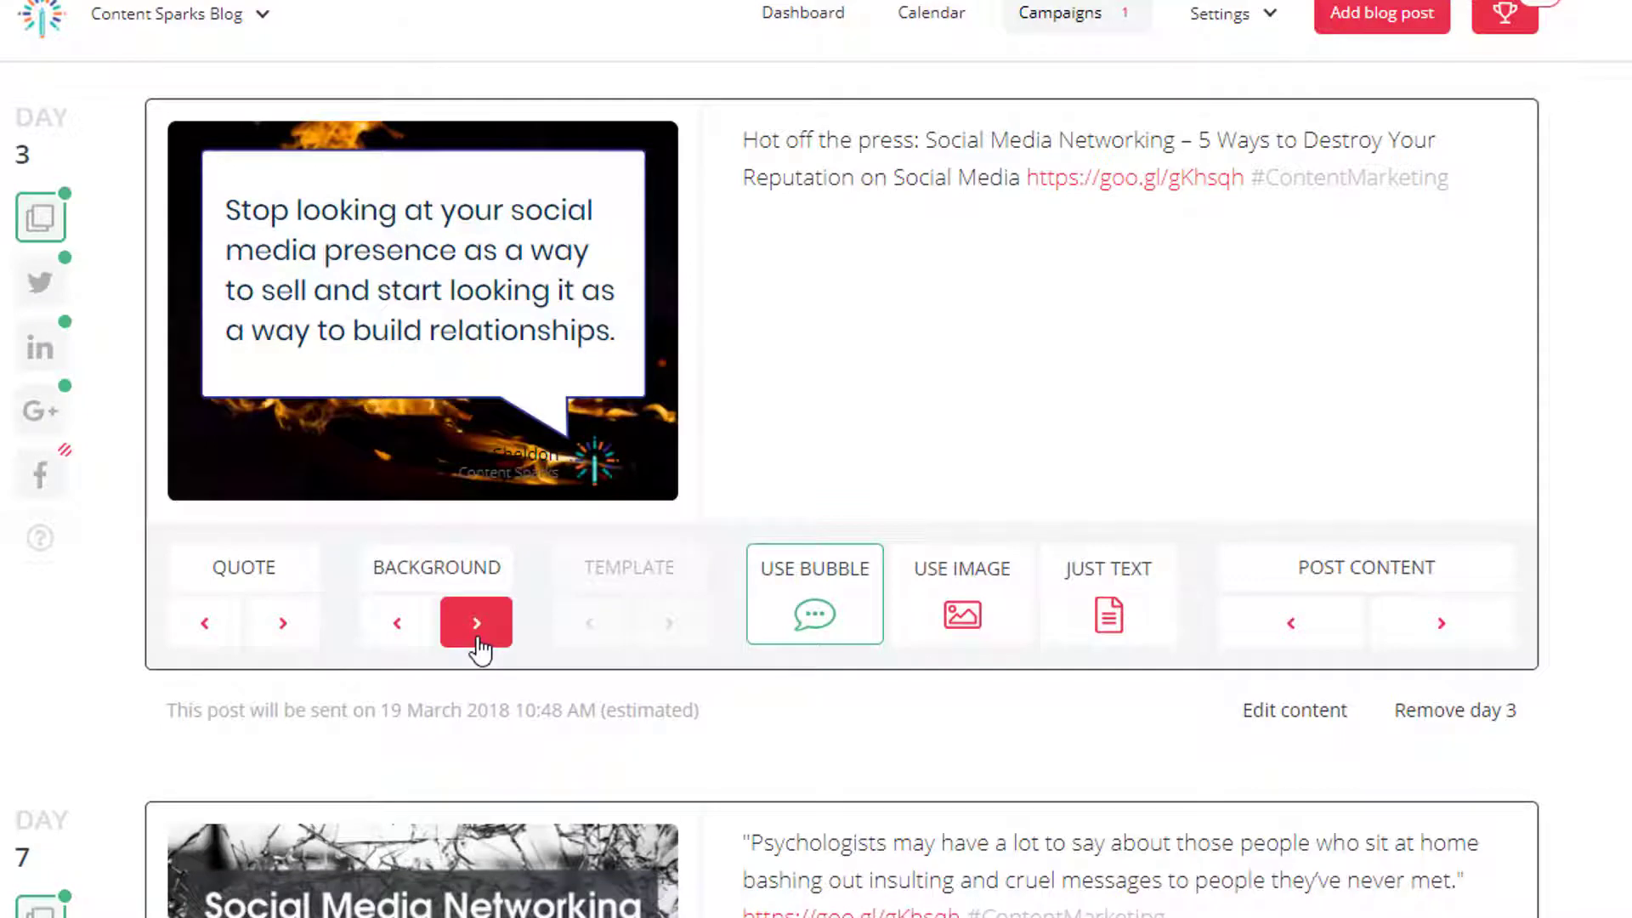
left_click(476, 625)
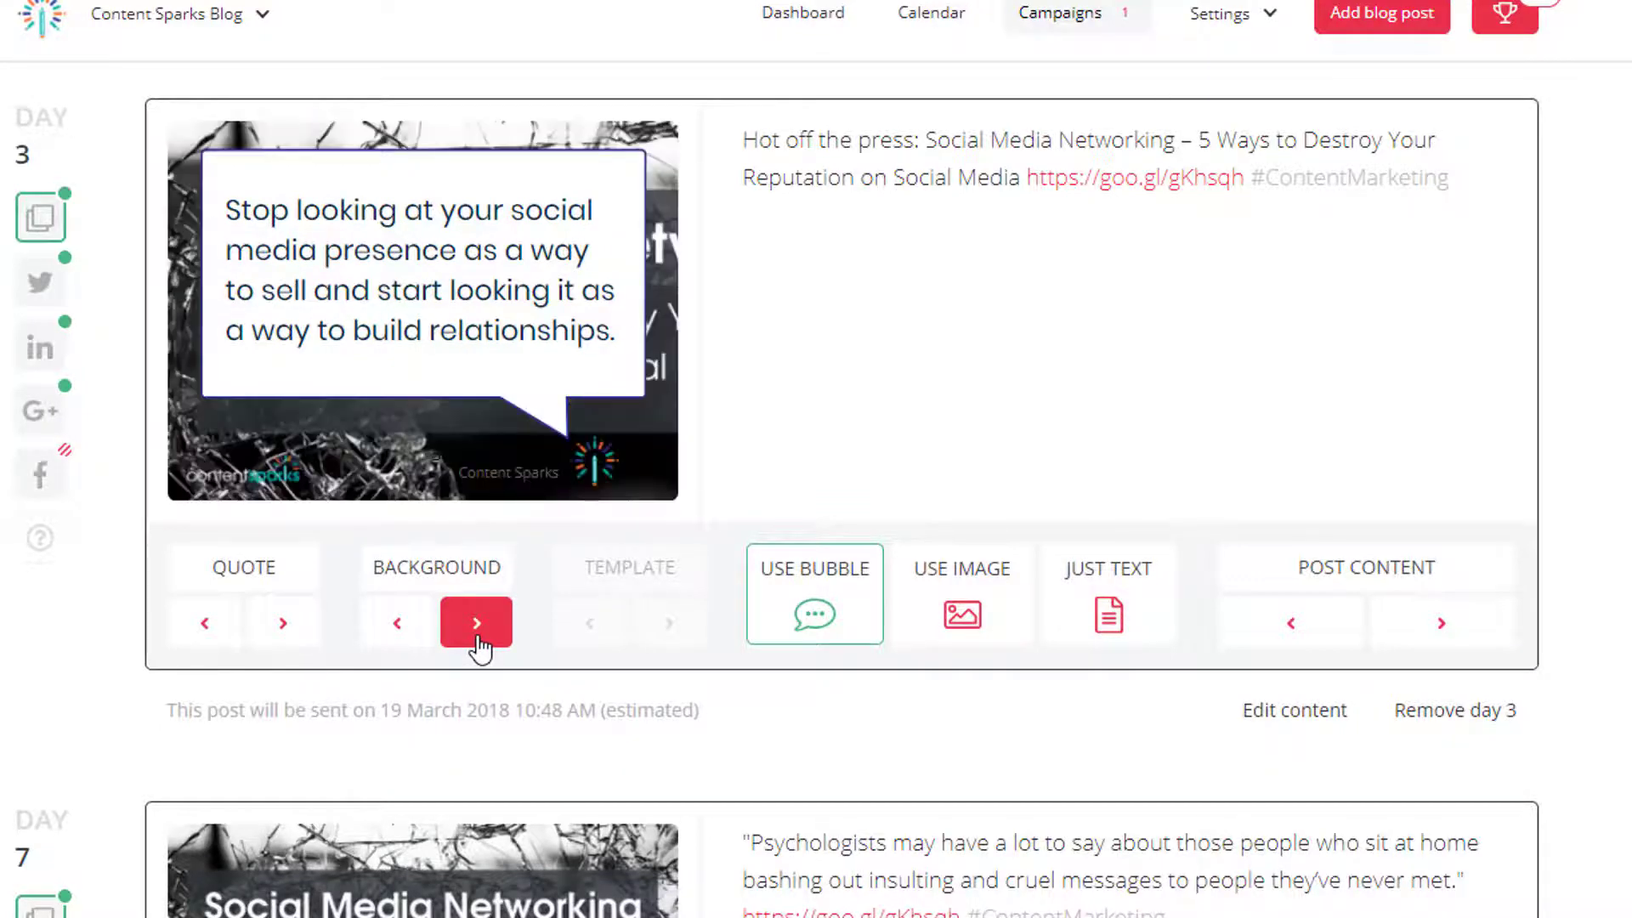
left_click(476, 625)
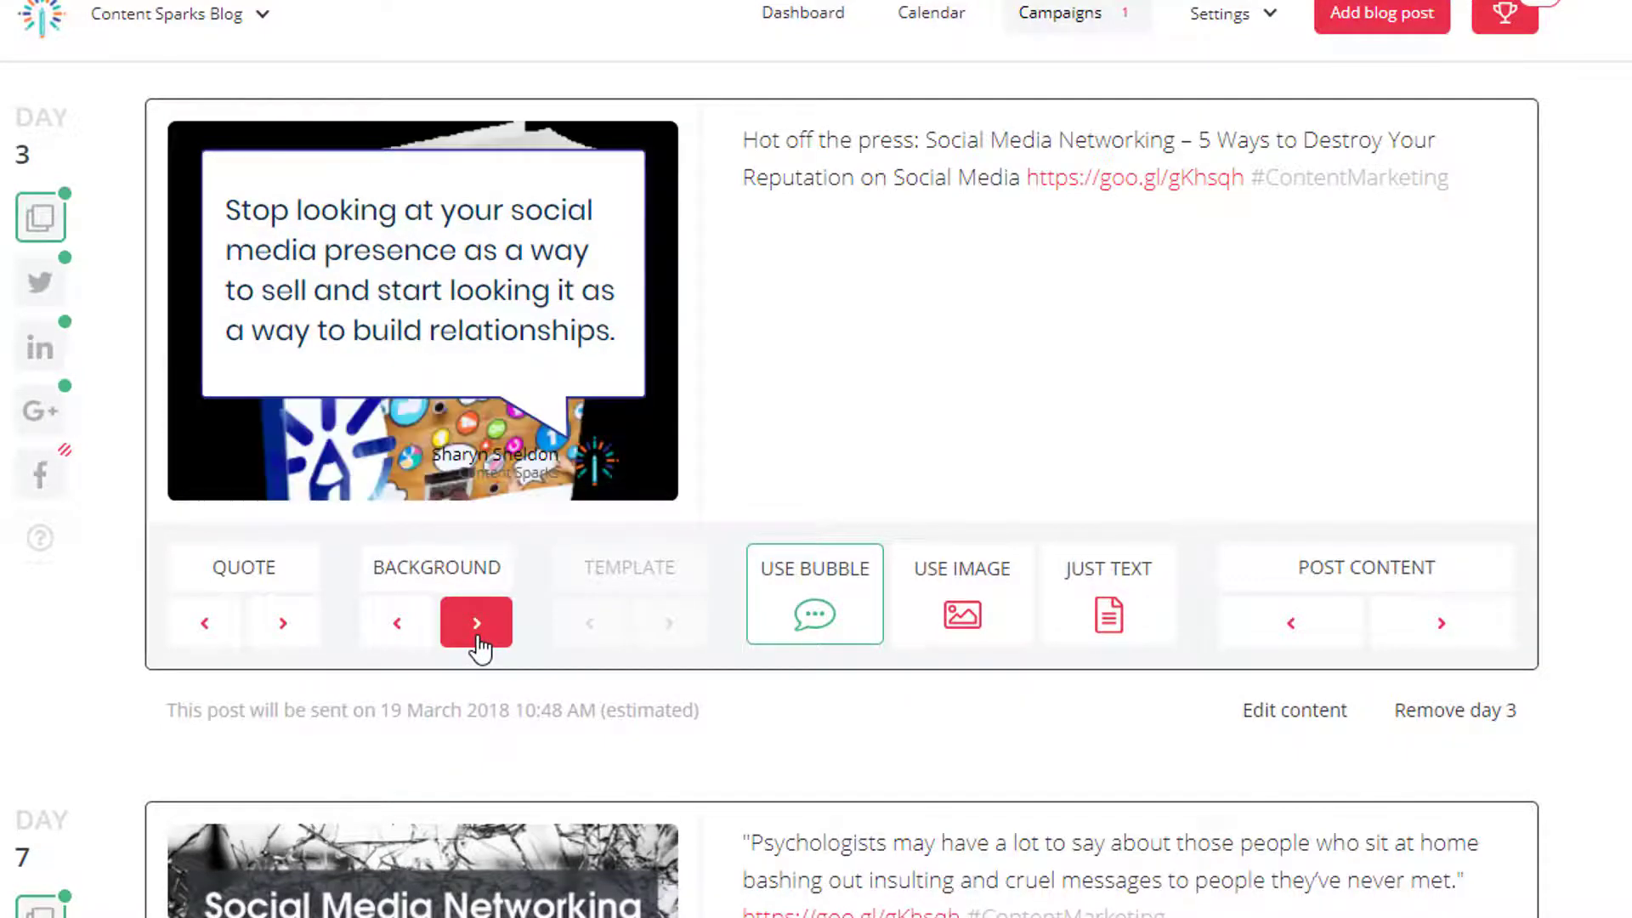
left_click(476, 625)
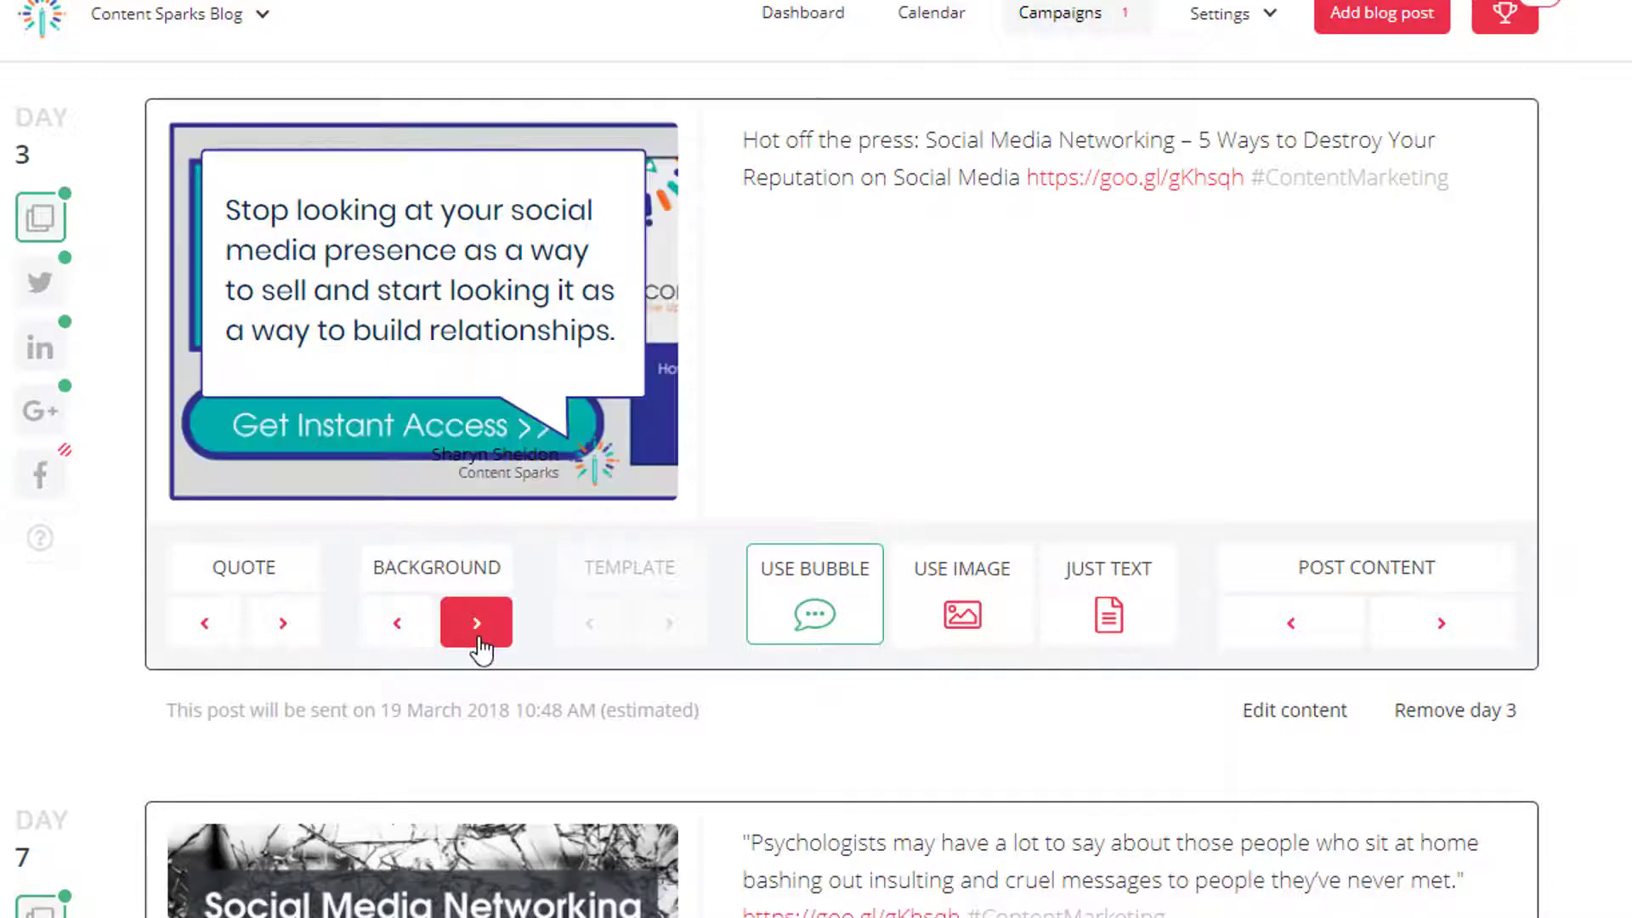
left_click(477, 628)
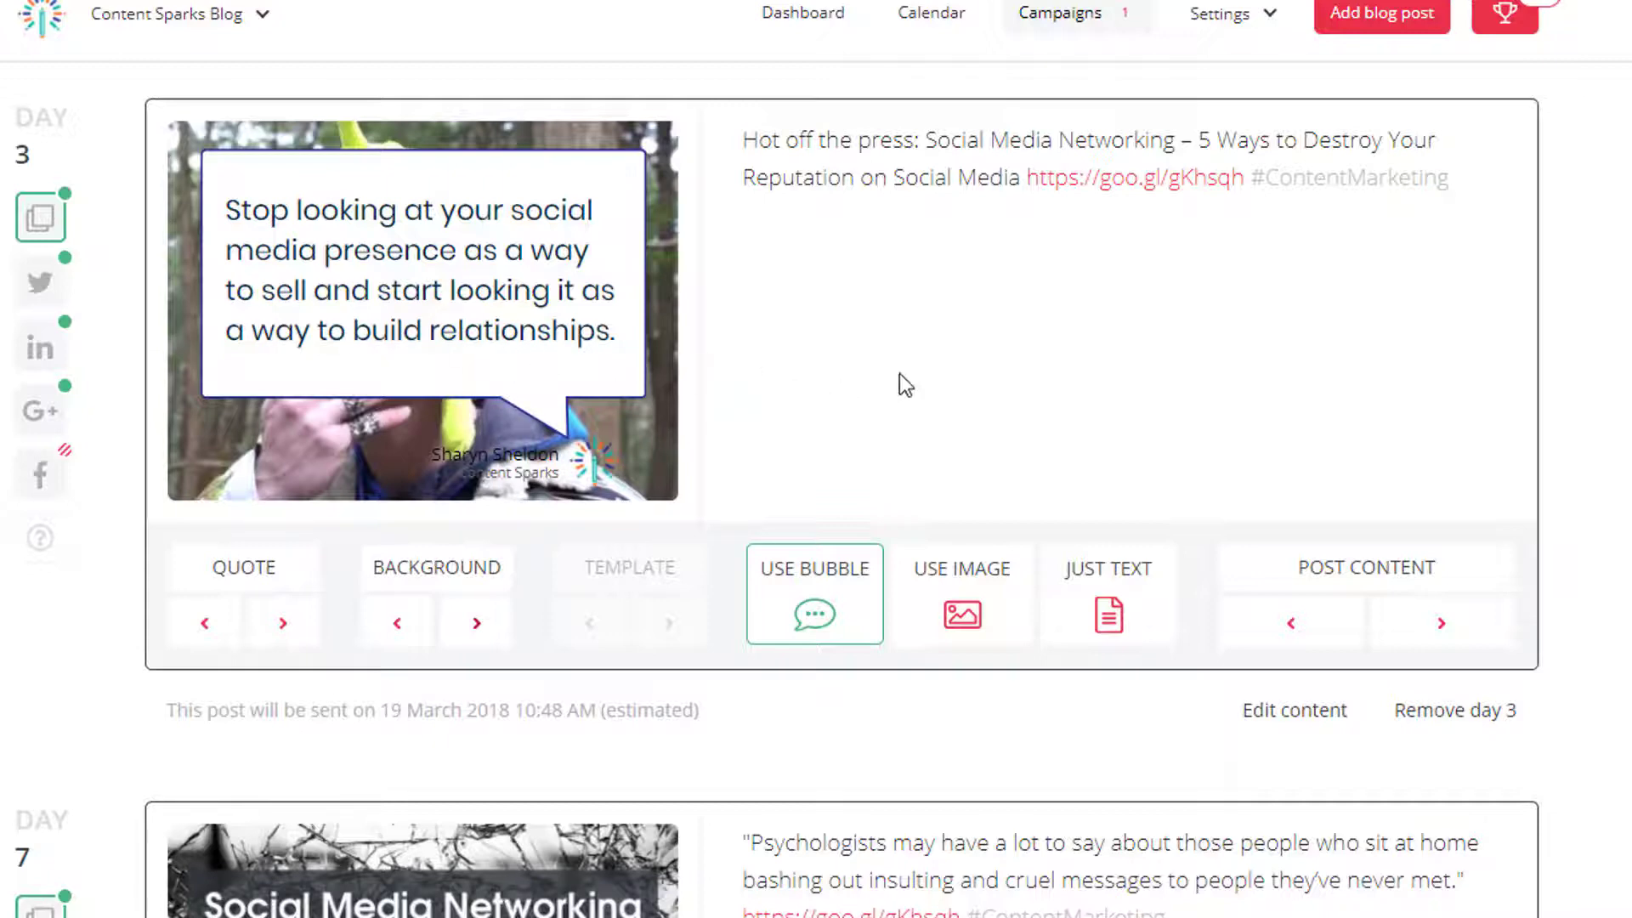
Copy the suggested content into the Facebook version of the day 3 post and save it.
left_click(49, 477)
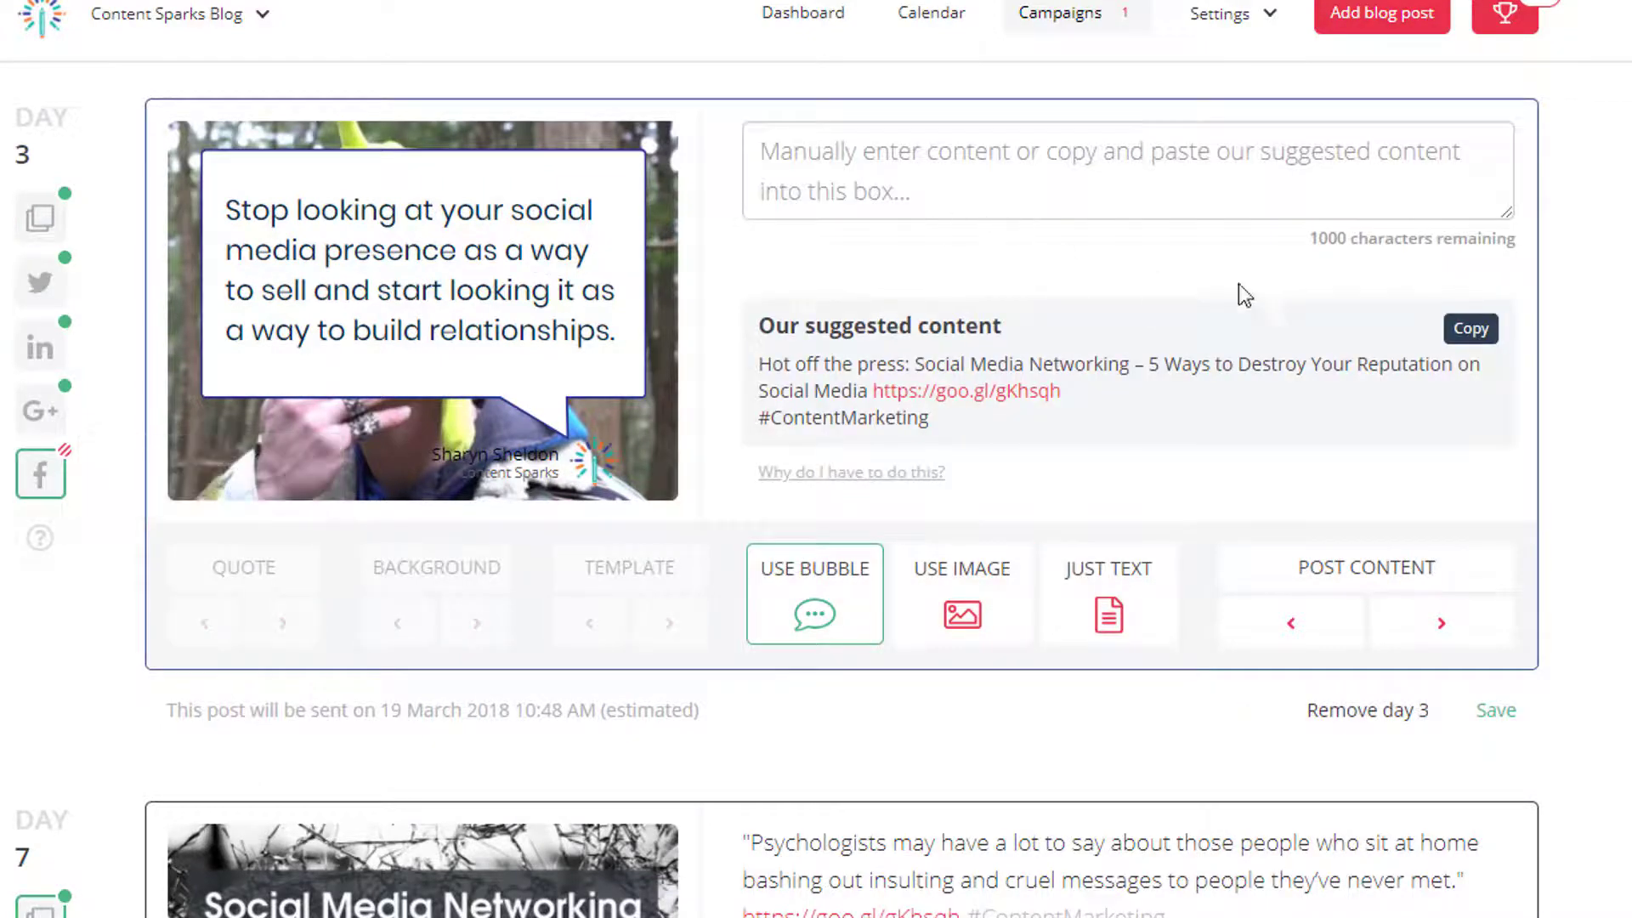
left_click(1470, 328)
left_click(888, 159)
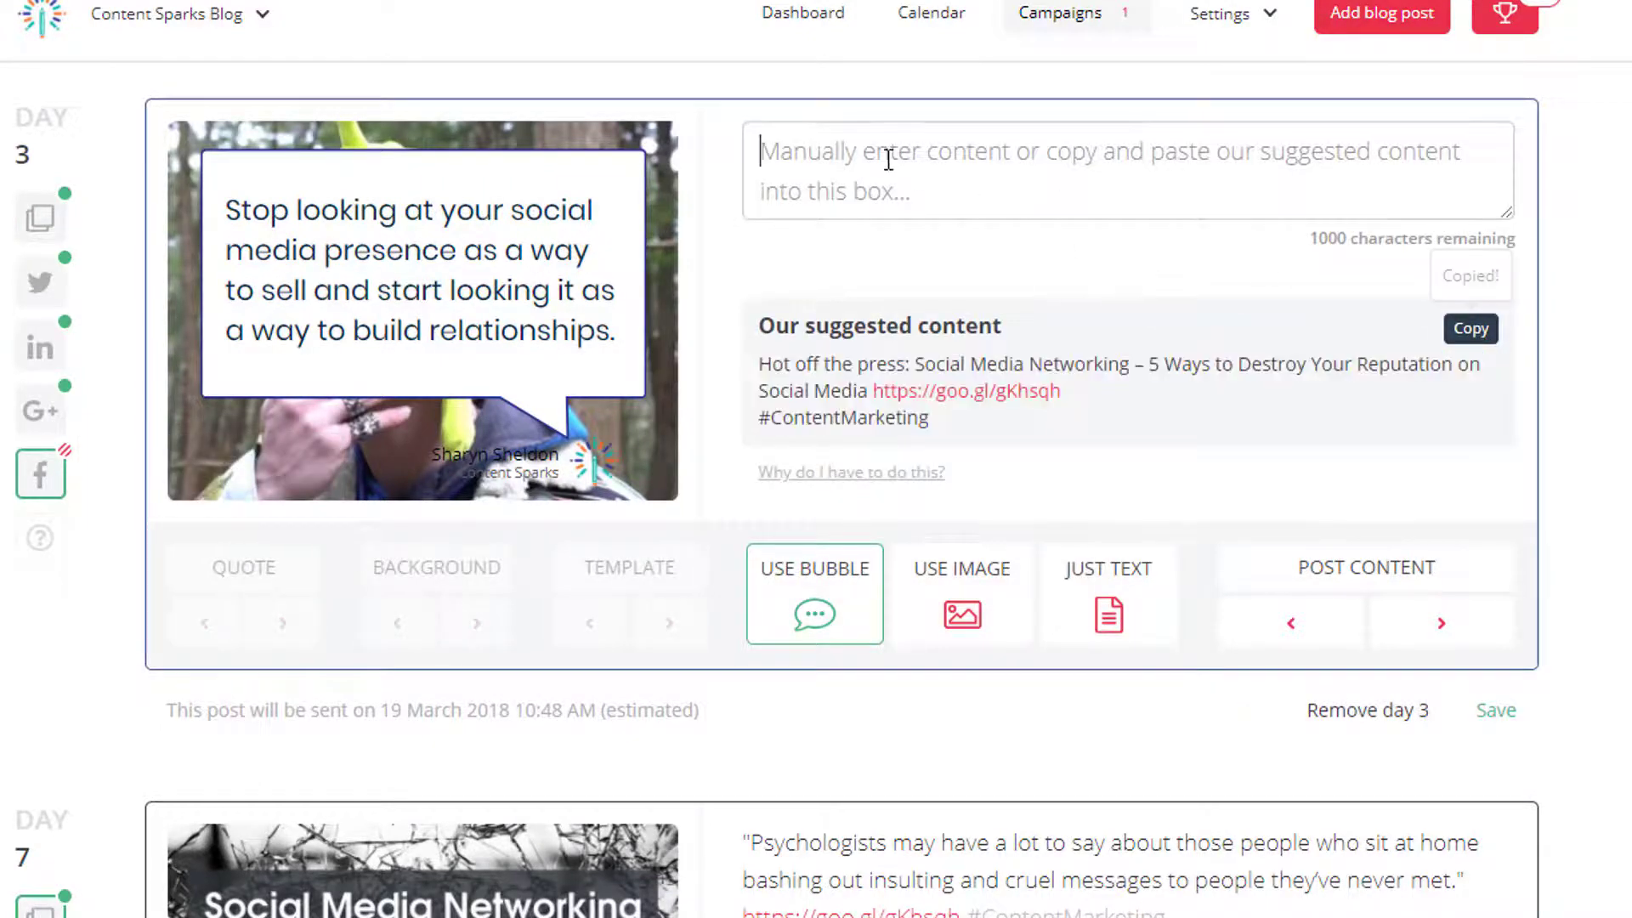
key("ctrl+v")
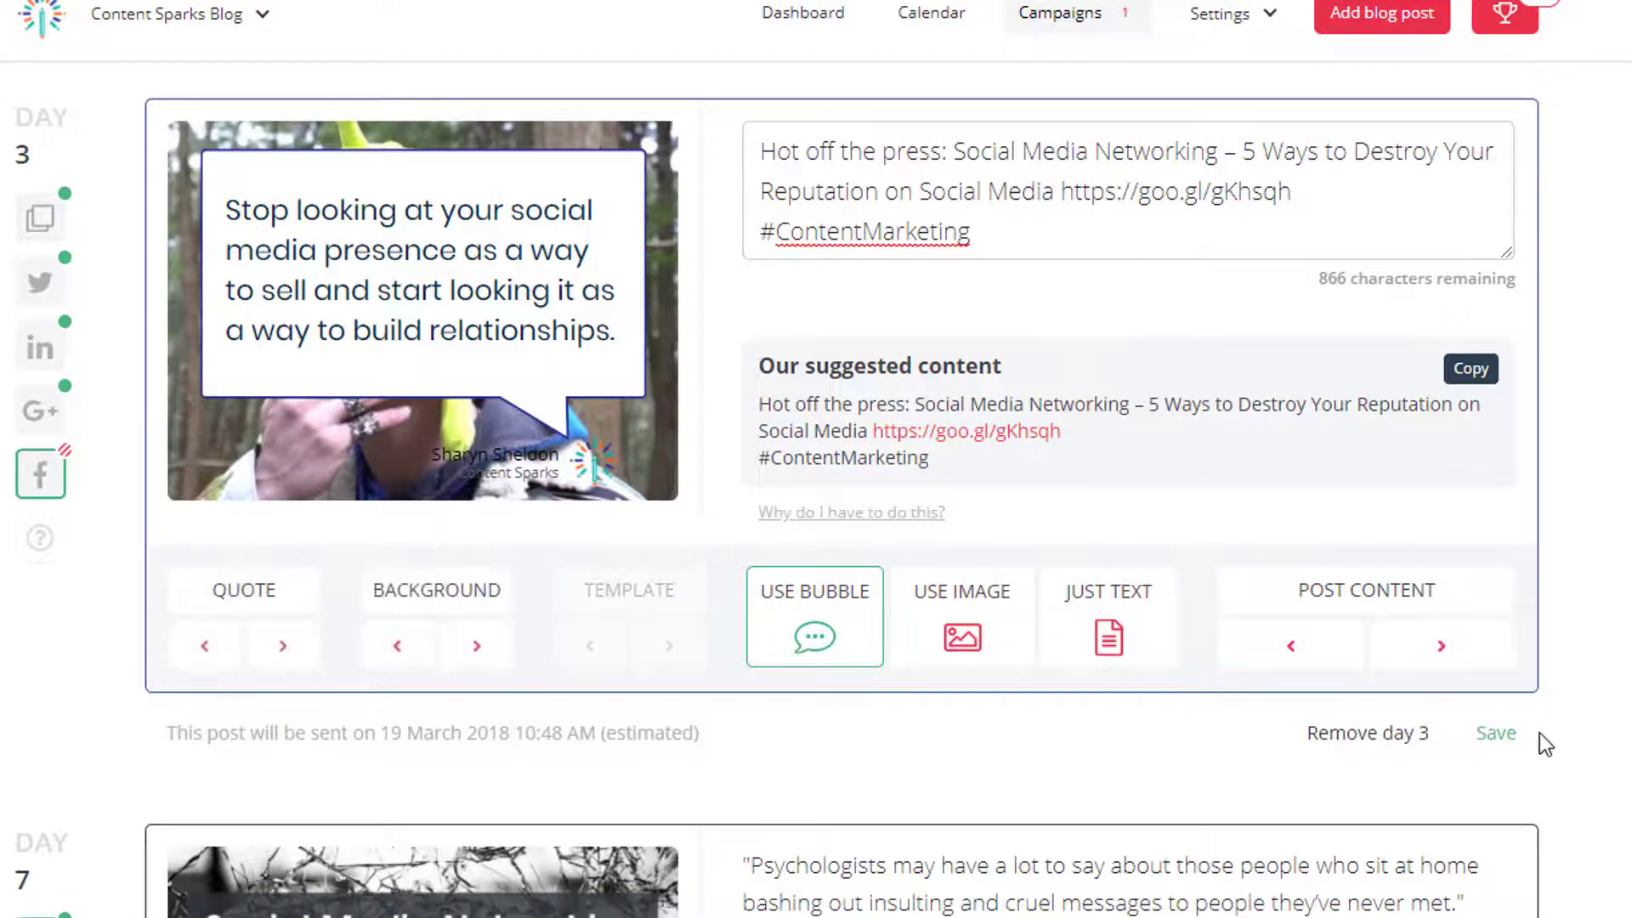
left_click(1492, 734)
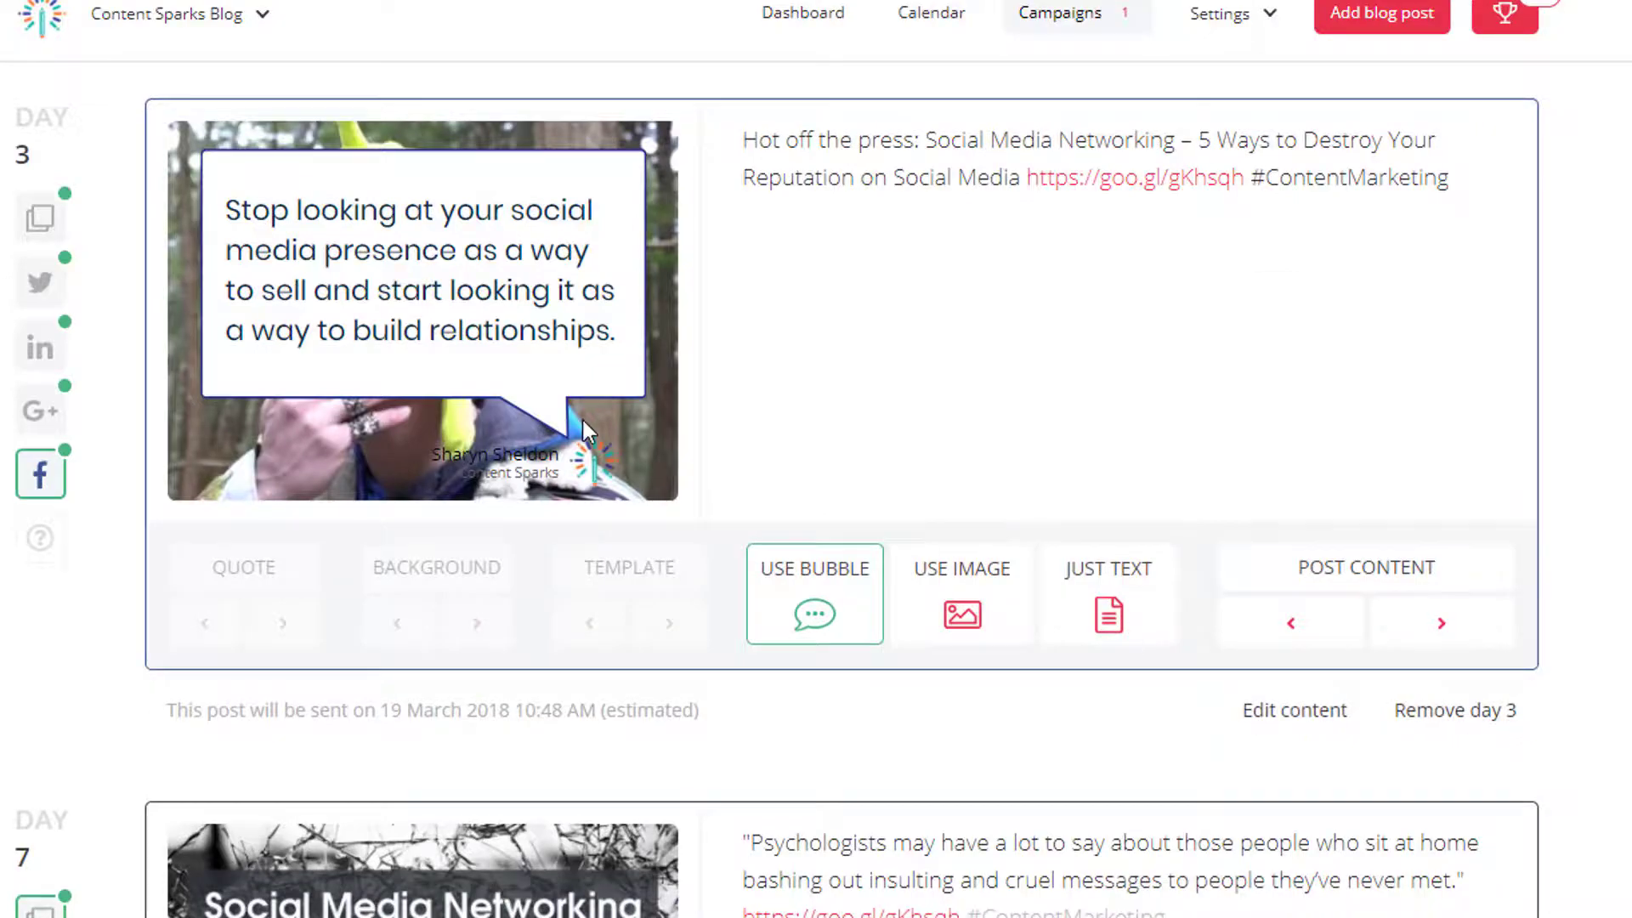
Change the day 7 post's image to the picture of flames.
scroll(583, 424, "down", 20)
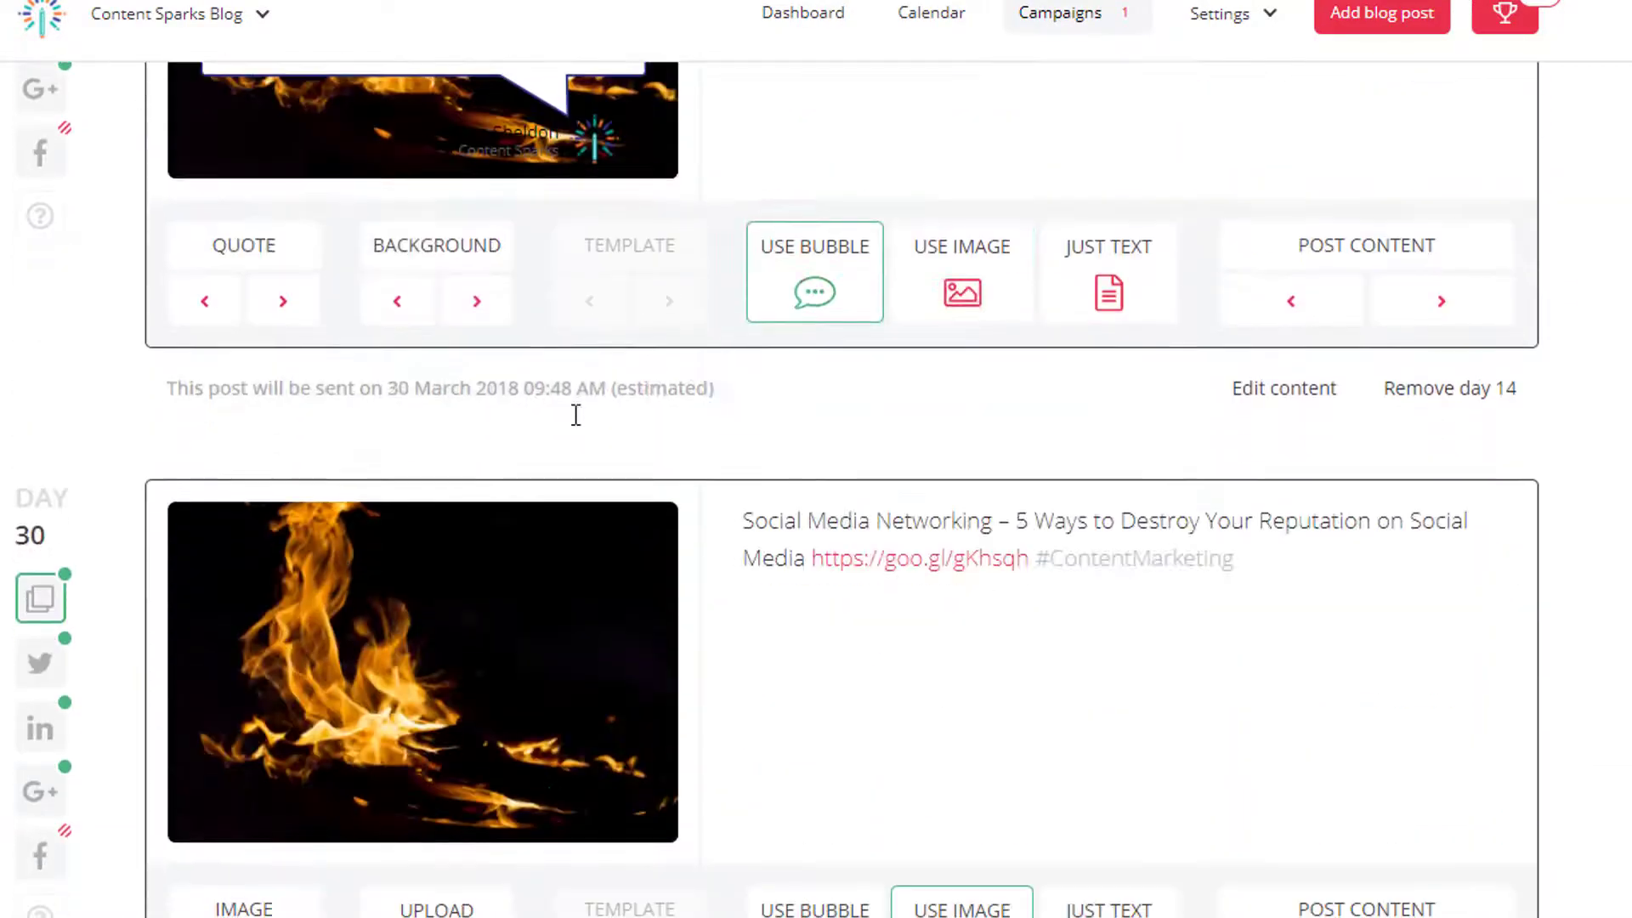
scroll(576, 415, "up", 20)
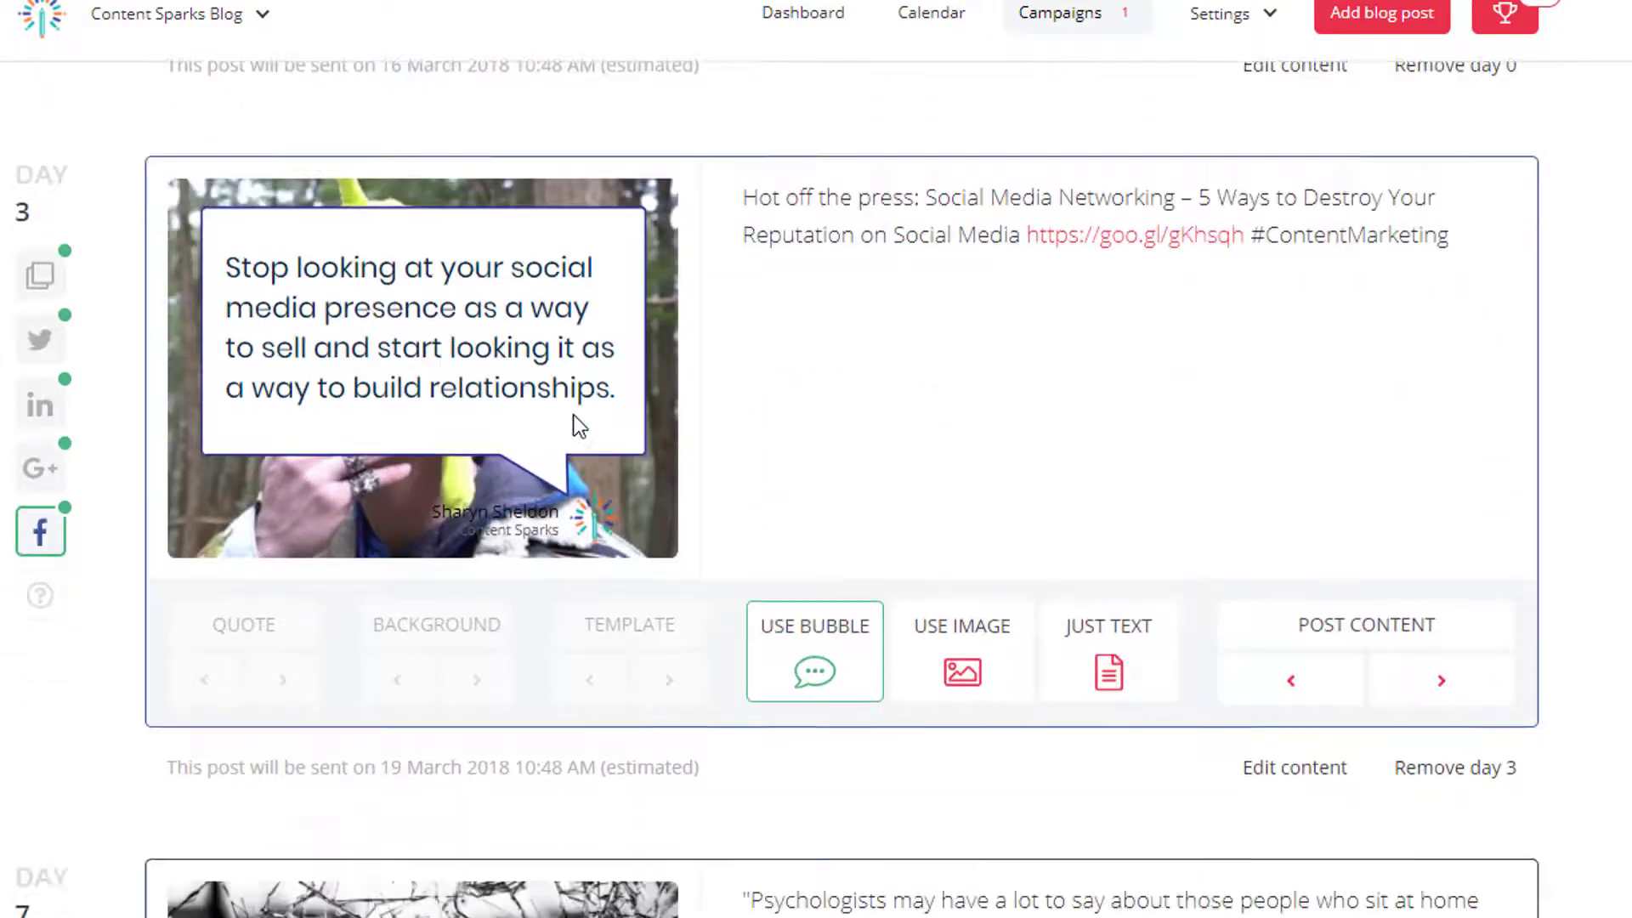
scroll(572, 415, "down", 5)
left_click(283, 795)
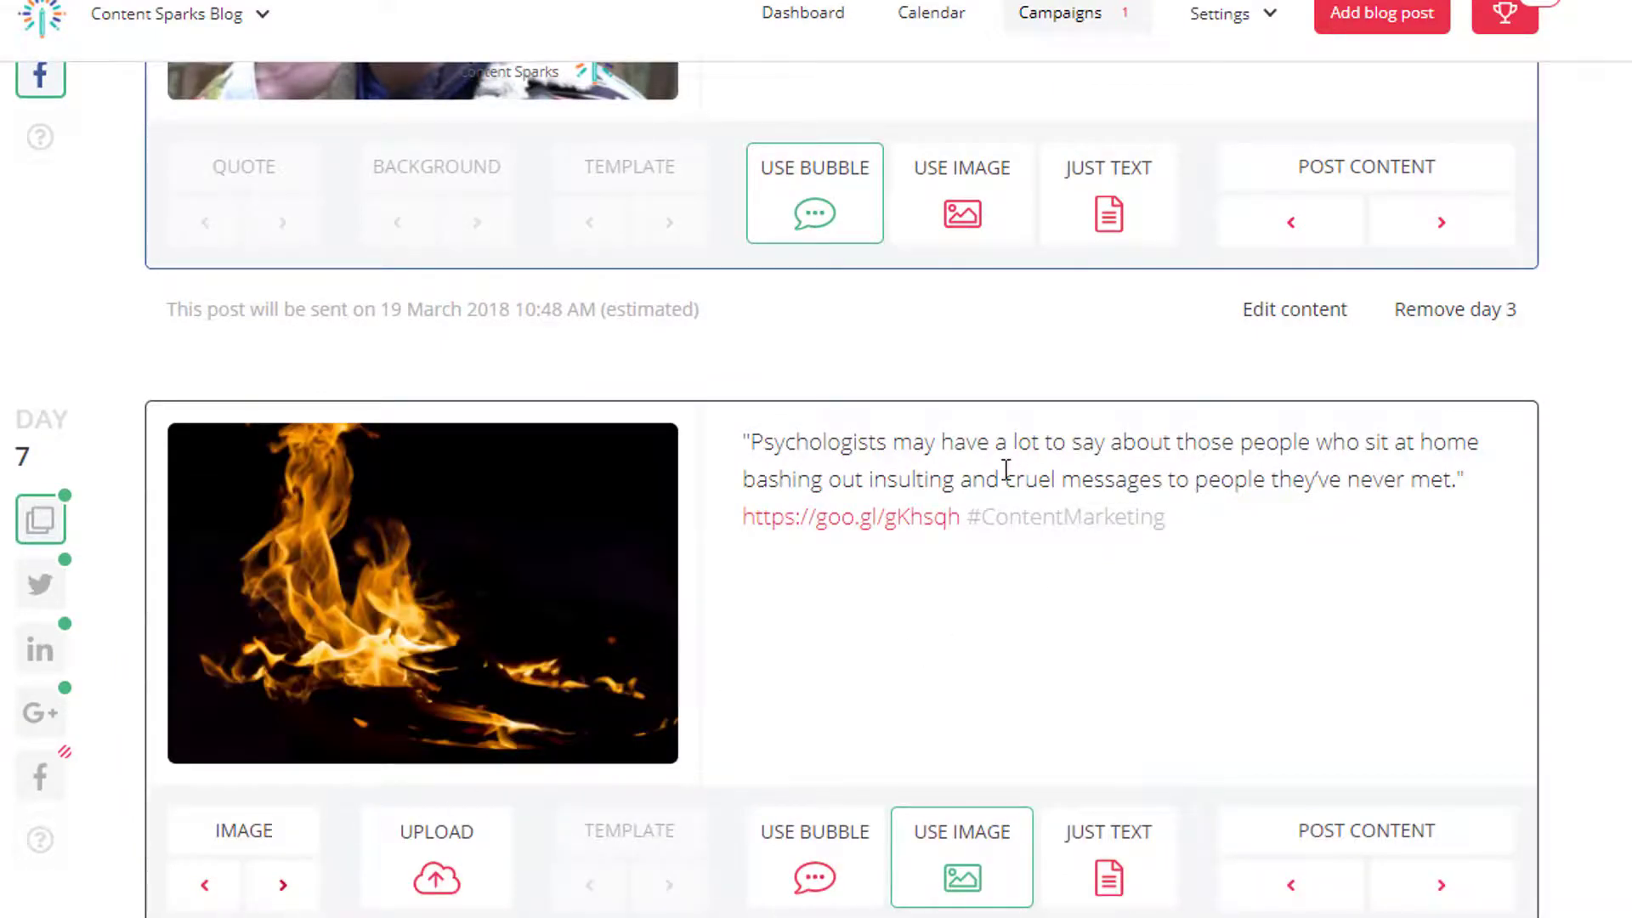
Look through the scheduled posts from day 7 down to day 365 and return to the day 0 post.
scroll(766, 609, "down", 4)
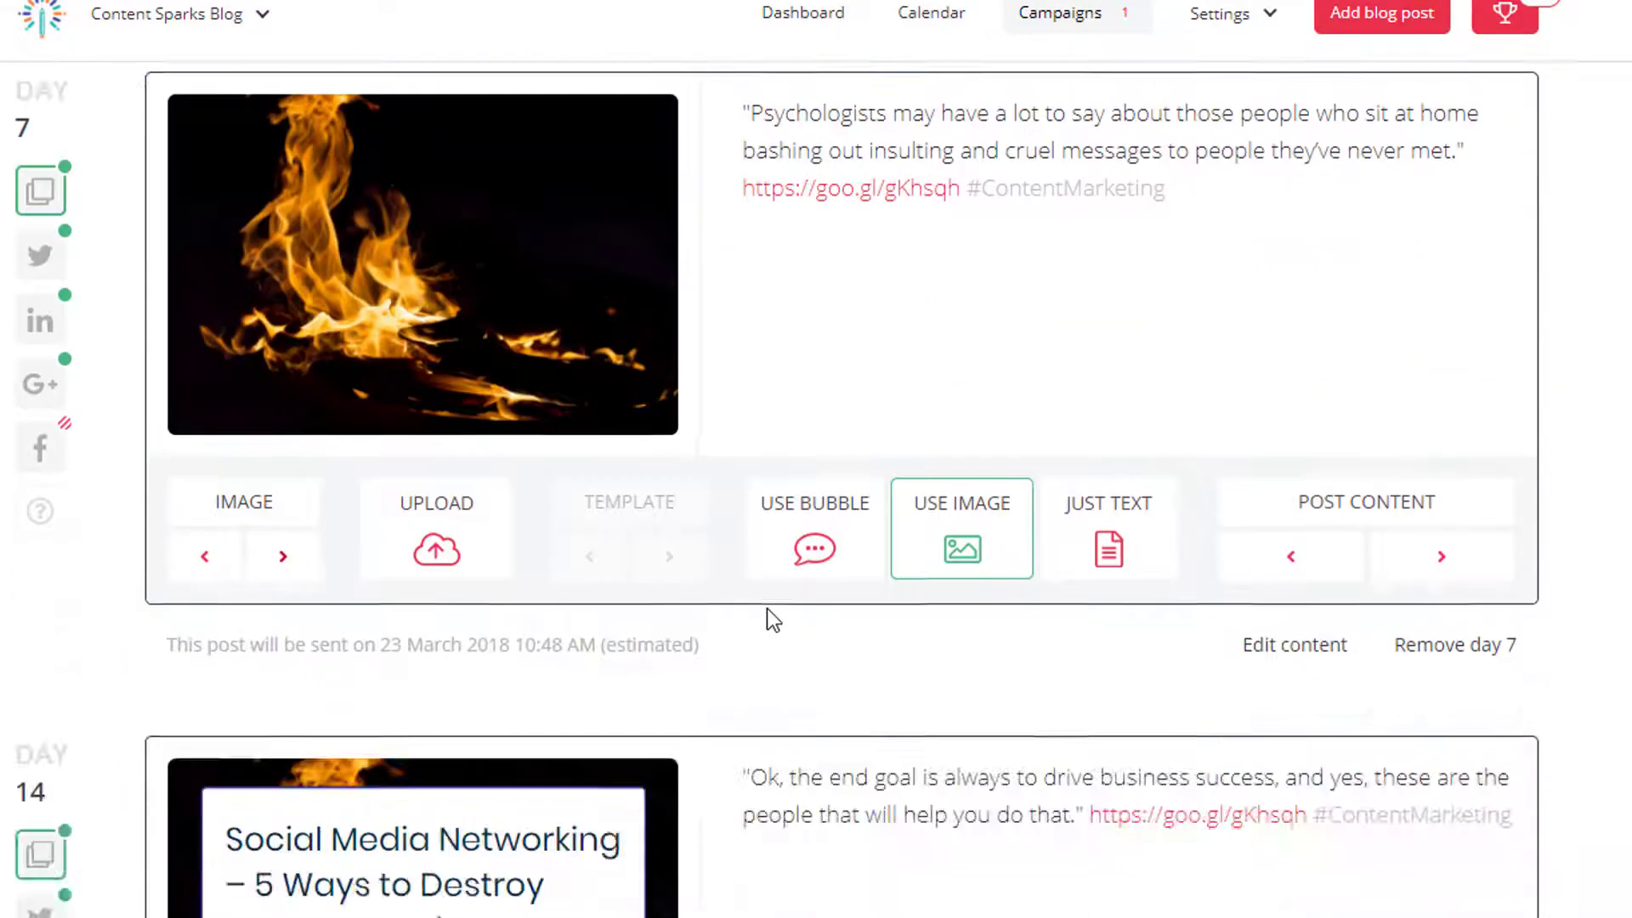
scroll(767, 609, "down", 16)
scroll(767, 608, "down", 7)
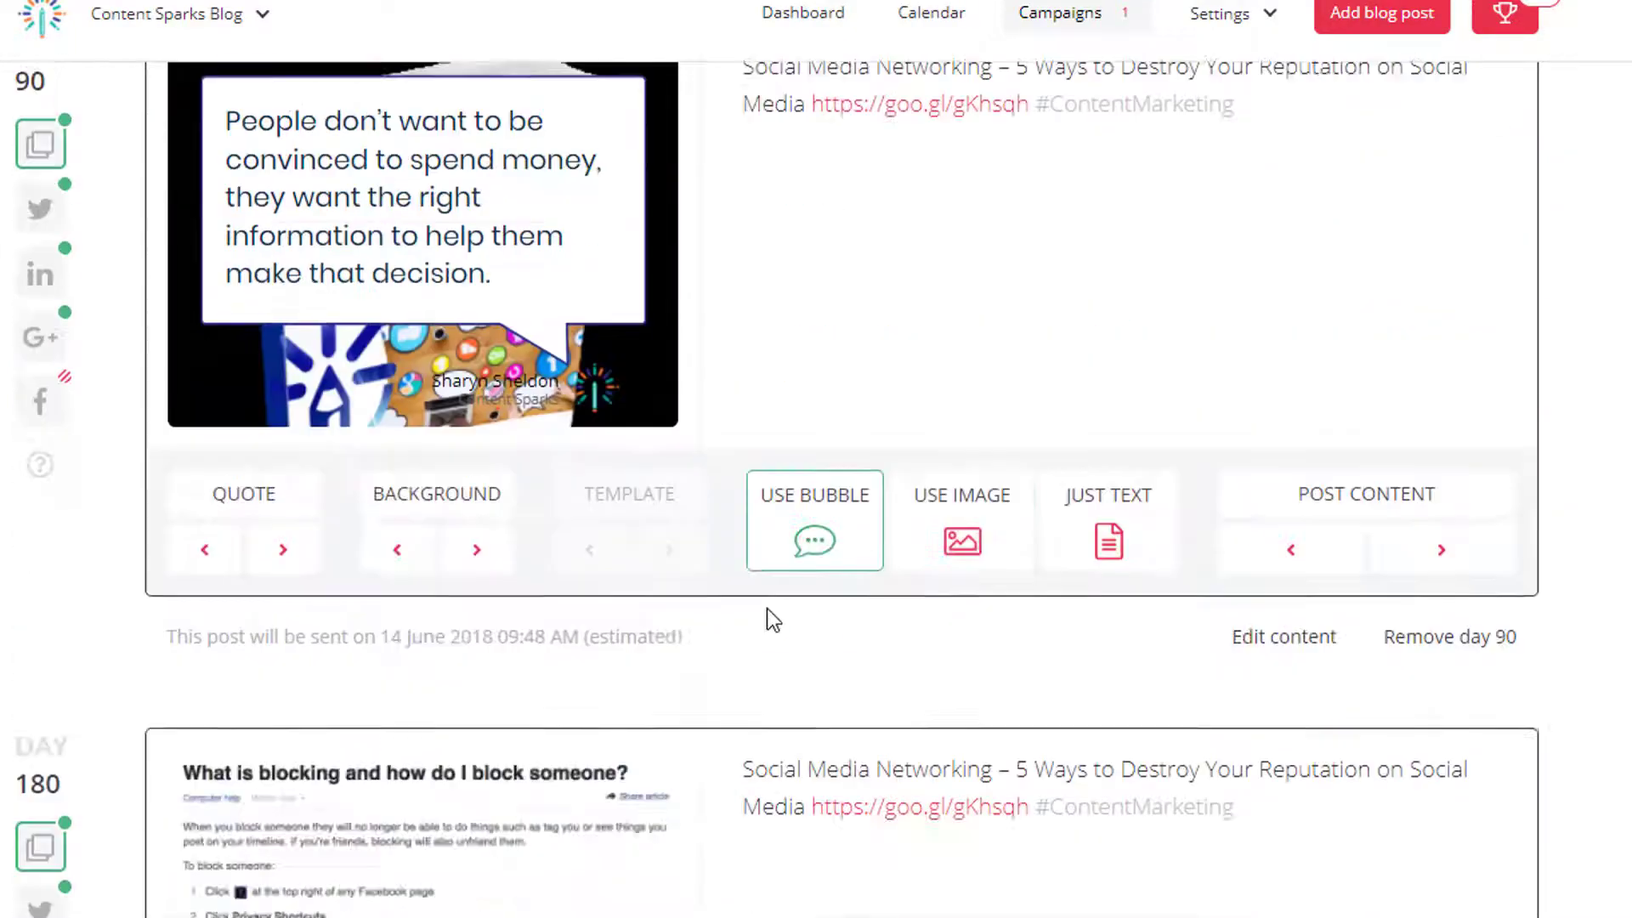
scroll(766, 609, "down", 20)
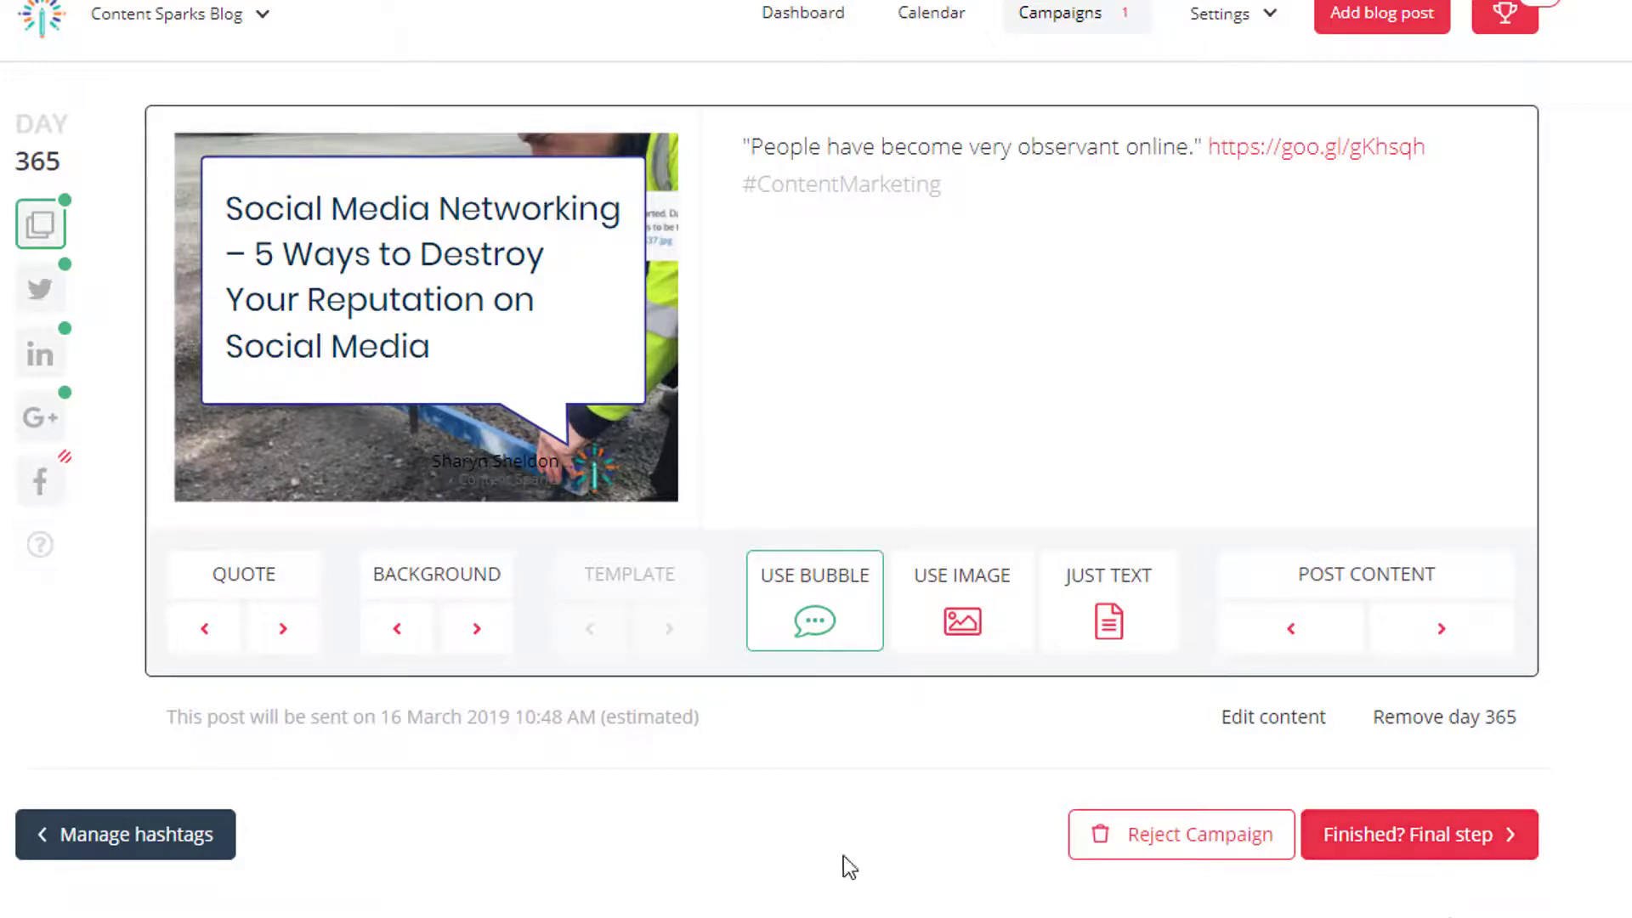
scroll(803, 844, "up", 20)
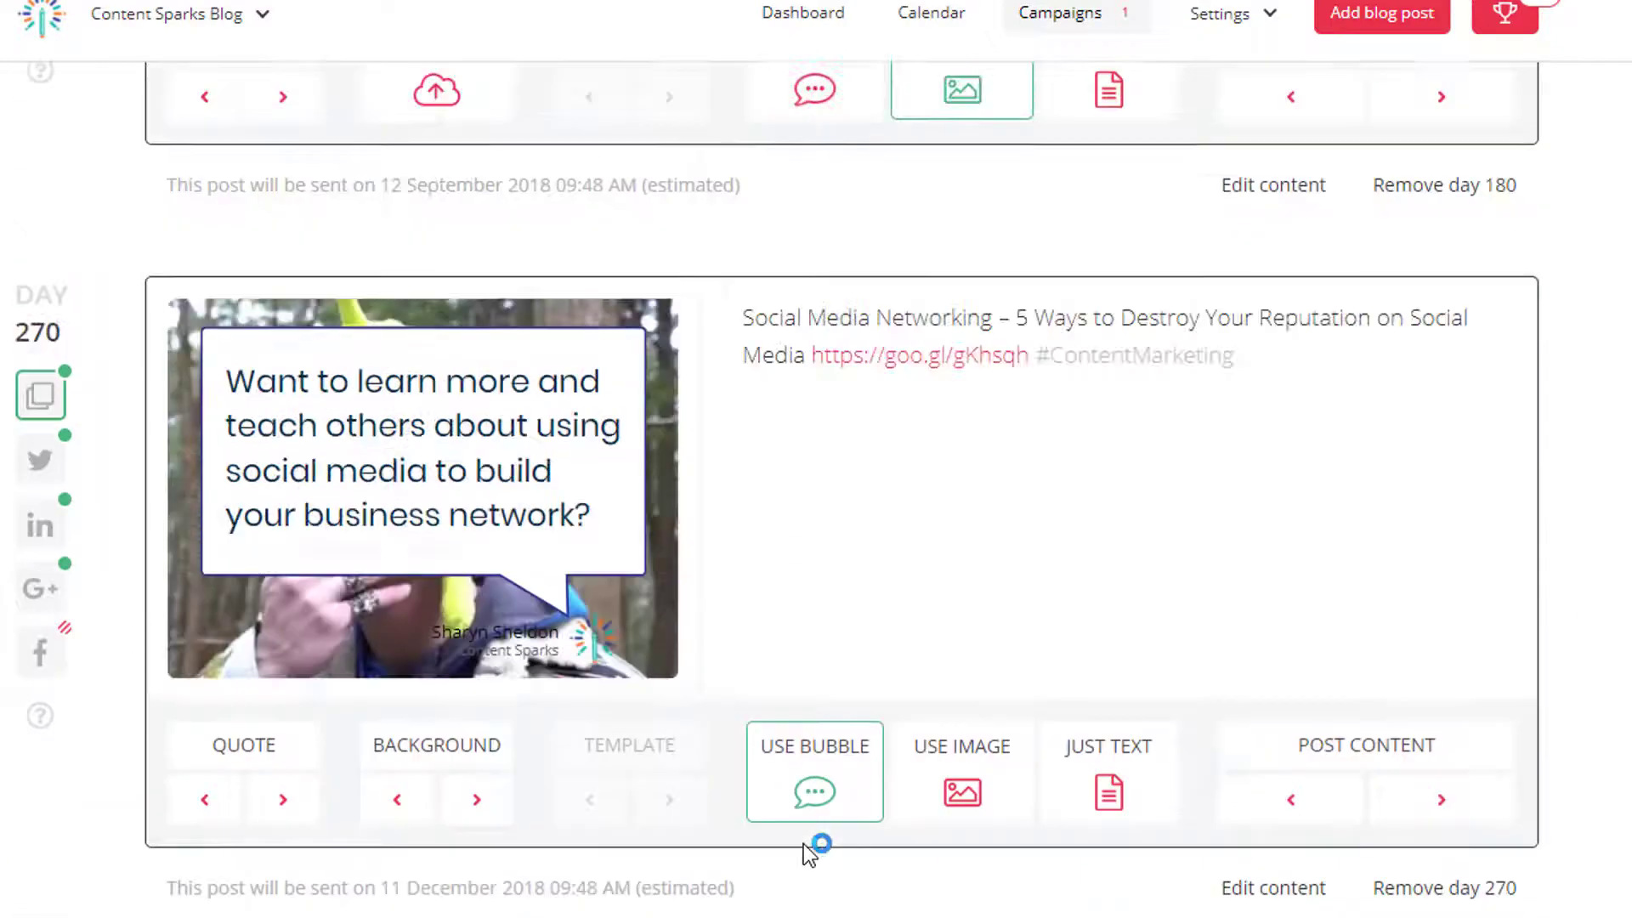
scroll(780, 844, "up", 15)
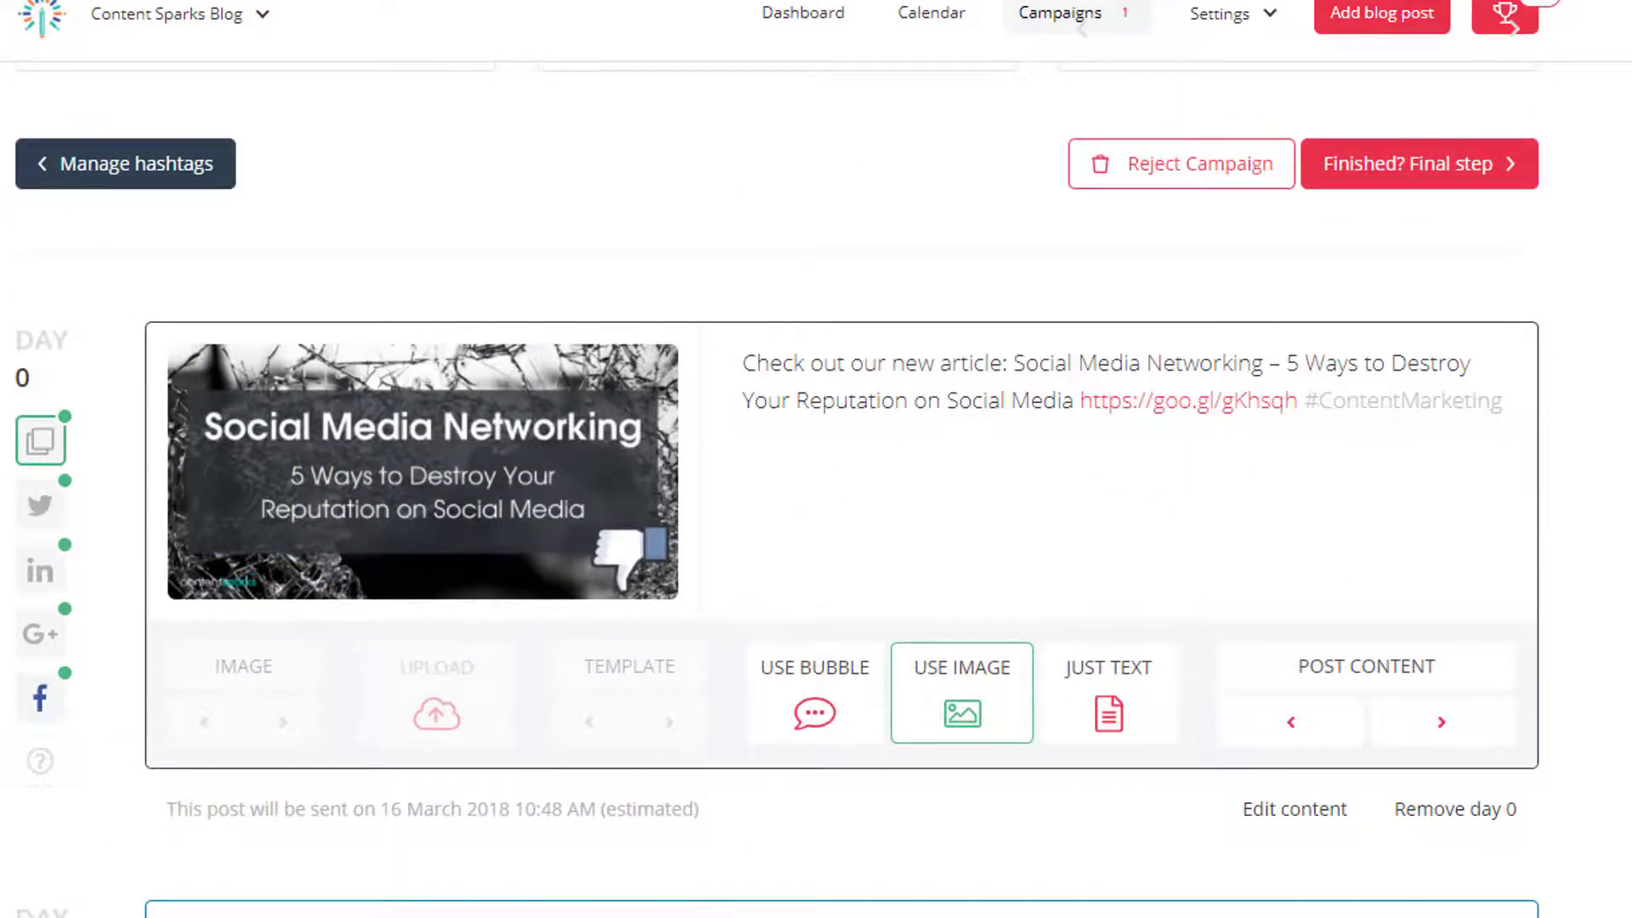
scroll(841, 545, "down", 2)
scroll(841, 544, "up", 2)
Check the completed posts down to day 365 and proceed to the final campaign approval step.
scroll(842, 489, "down", 13)
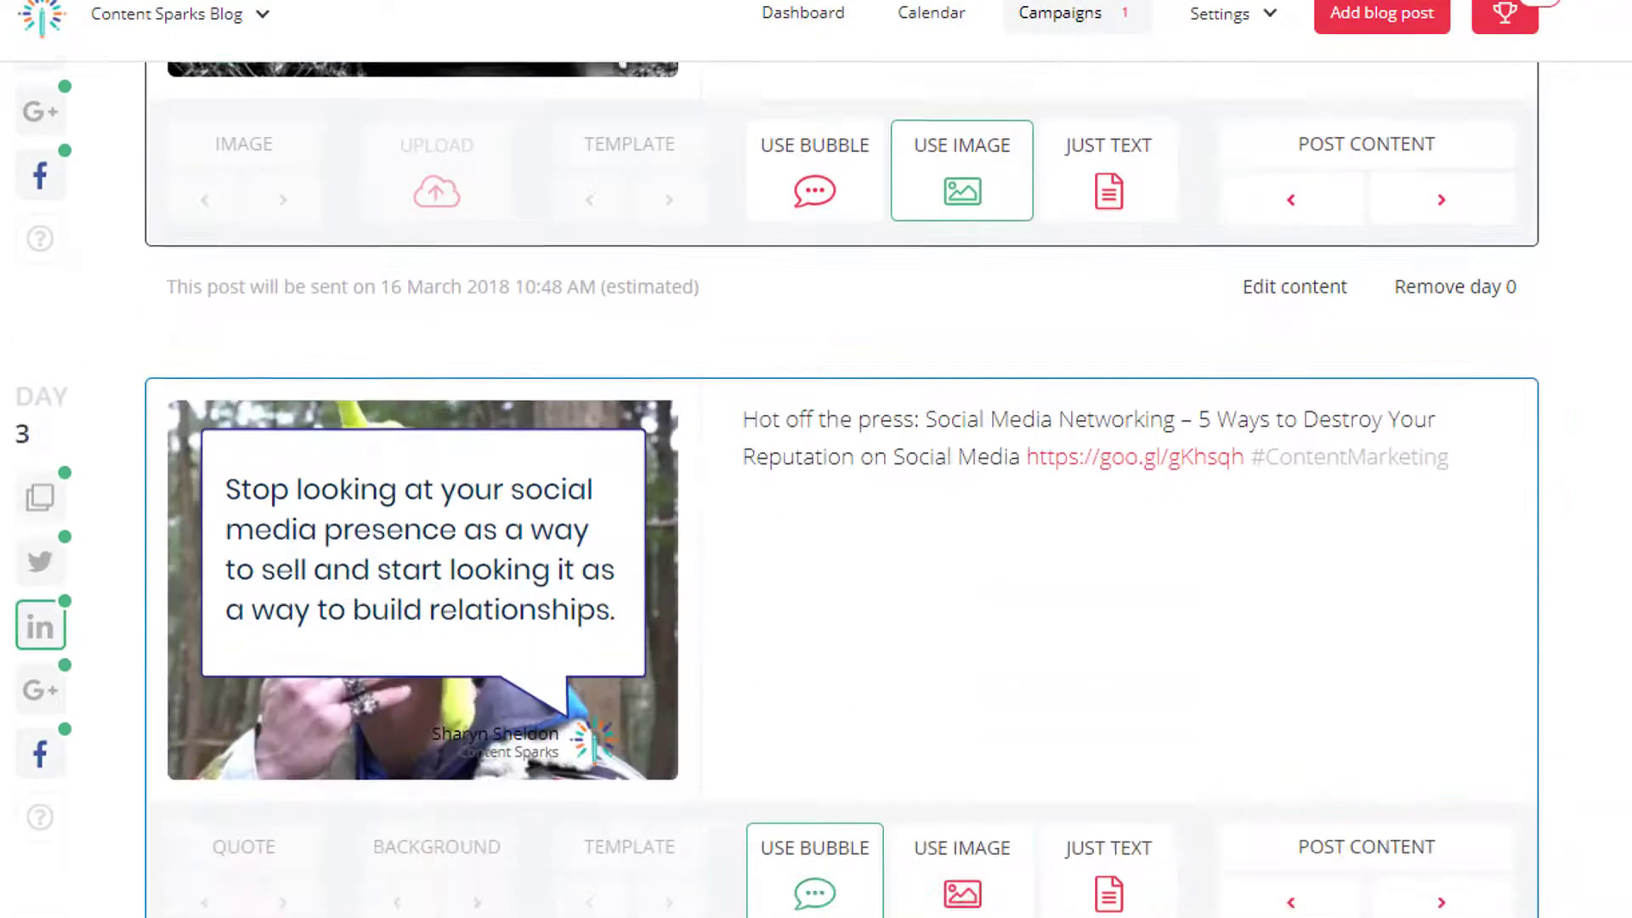
scroll(842, 488, "down", 16)
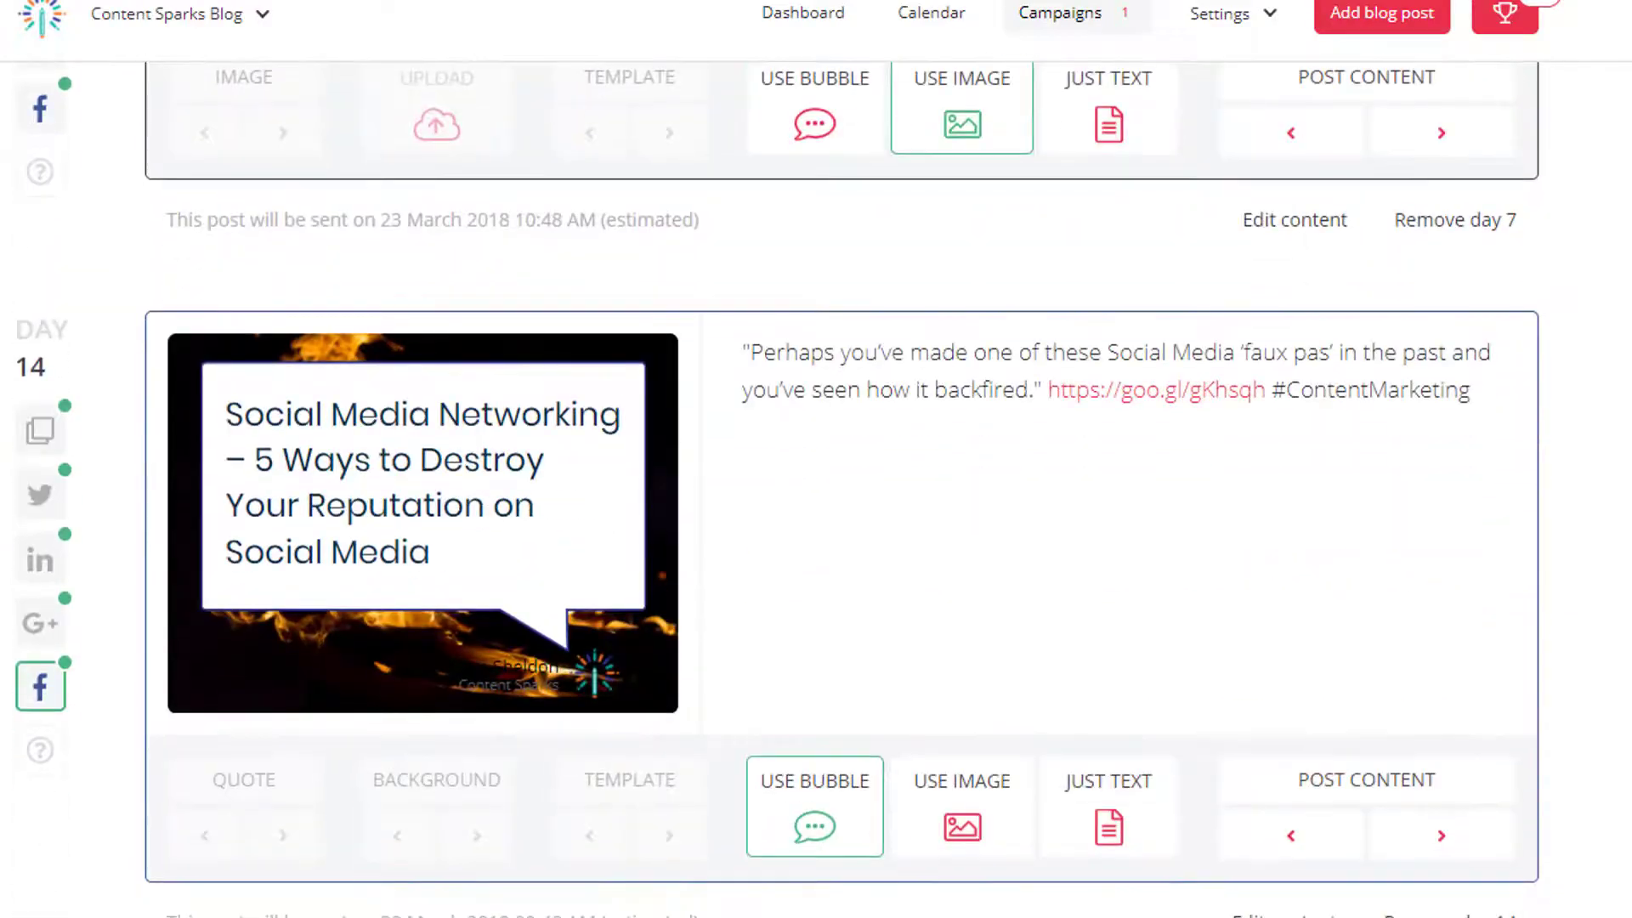
scroll(841, 489, "down", 13)
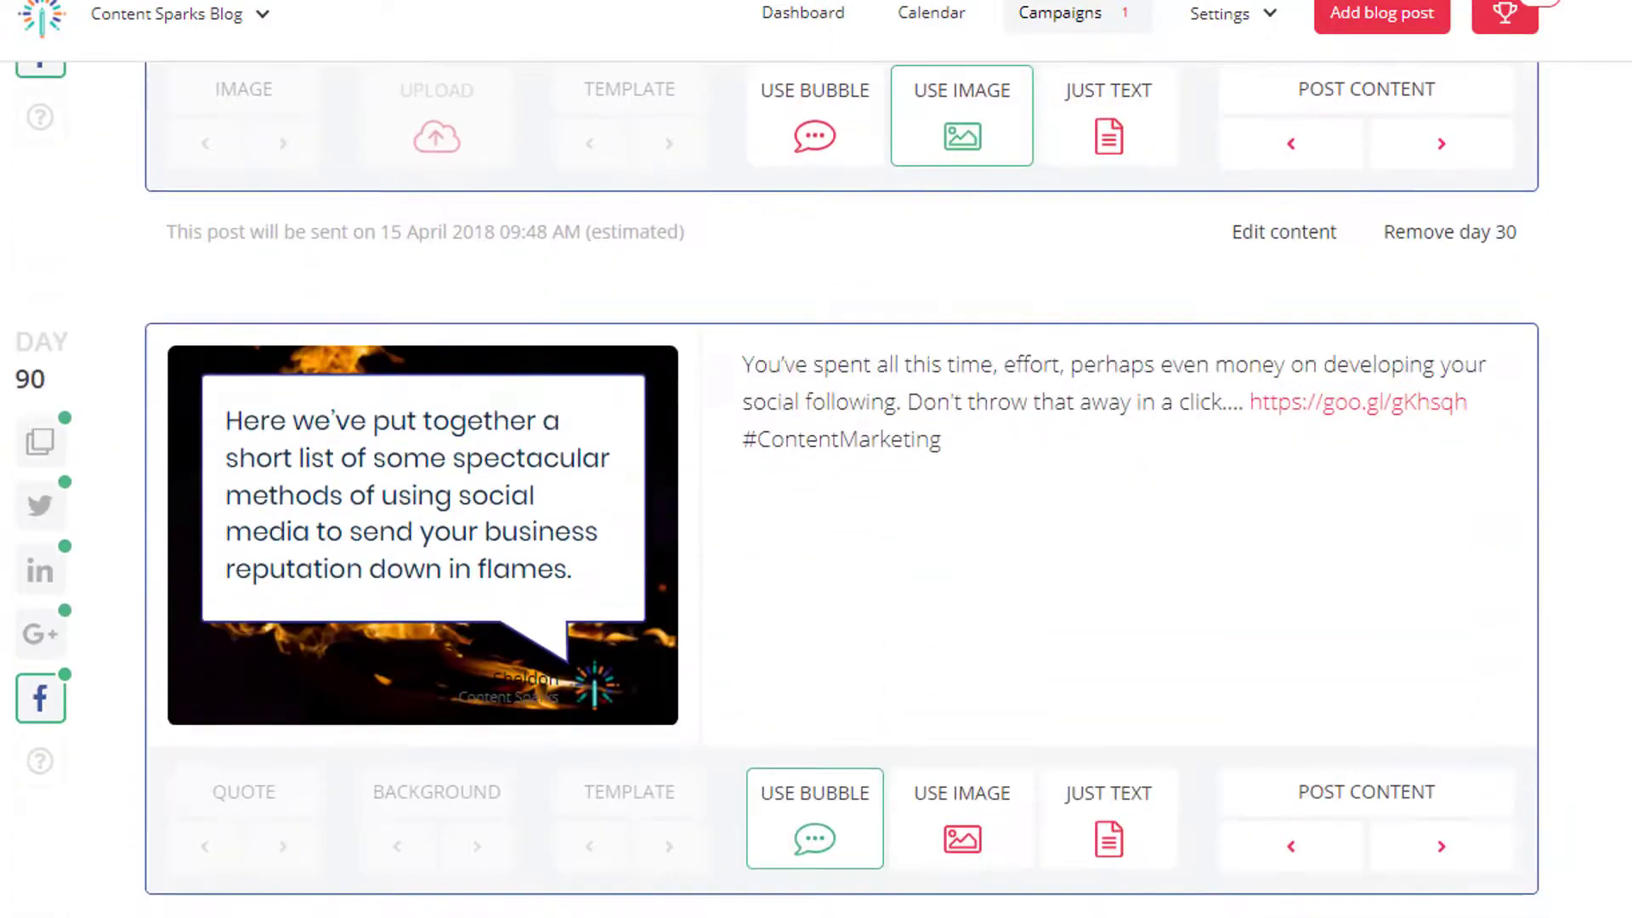
scroll(71, 618, "down", 13)
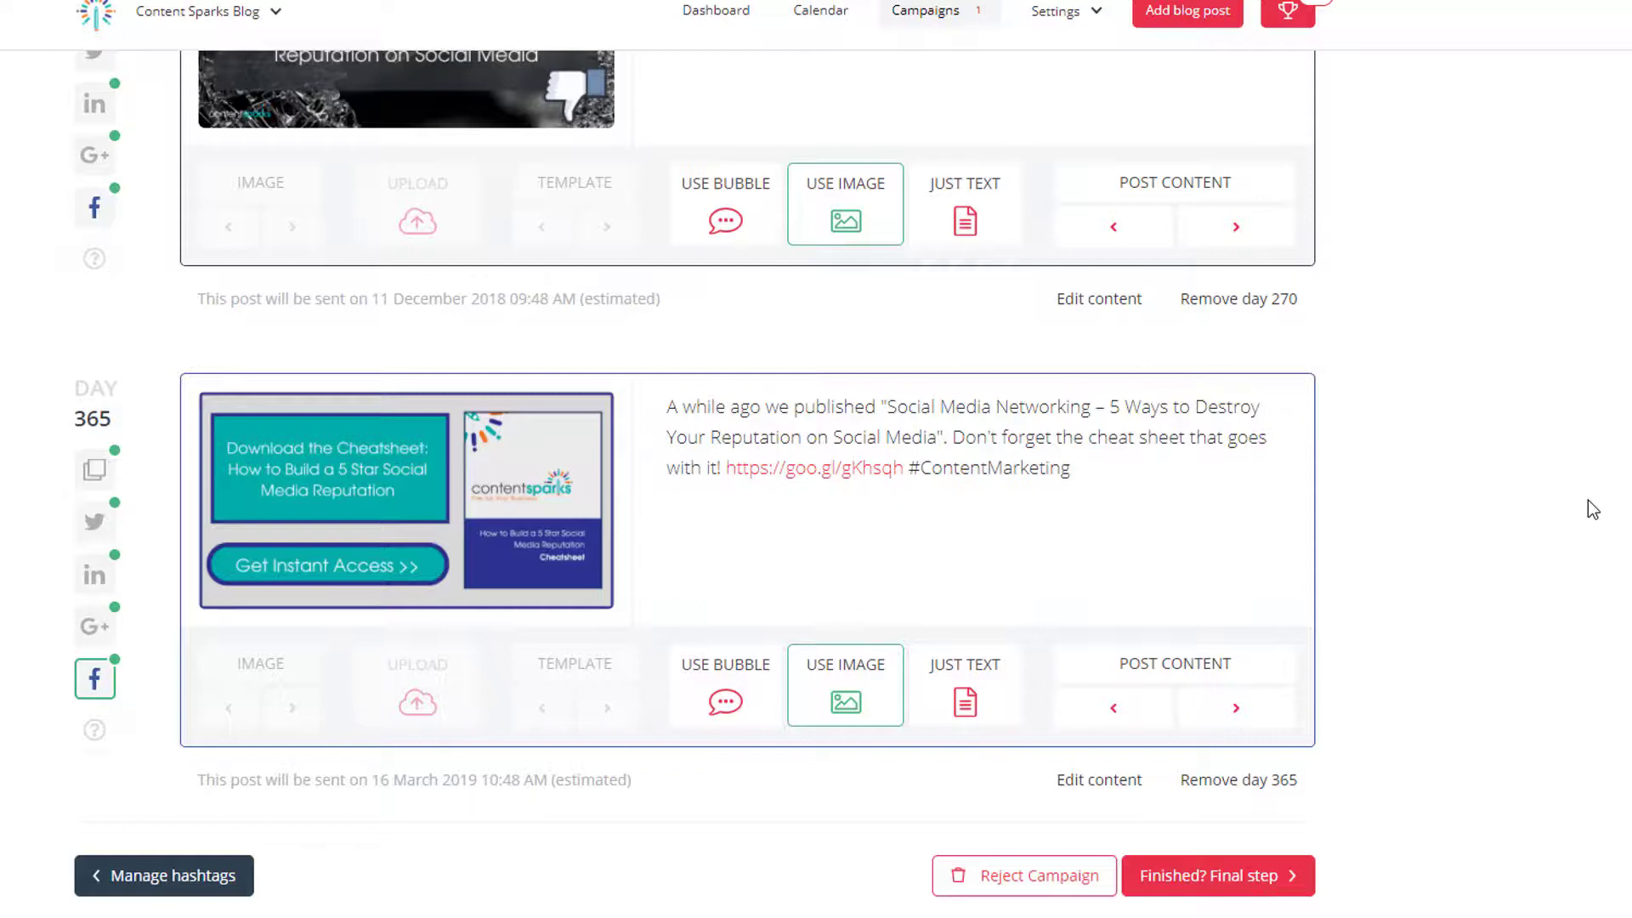
scroll(1630, 639, "down", 3)
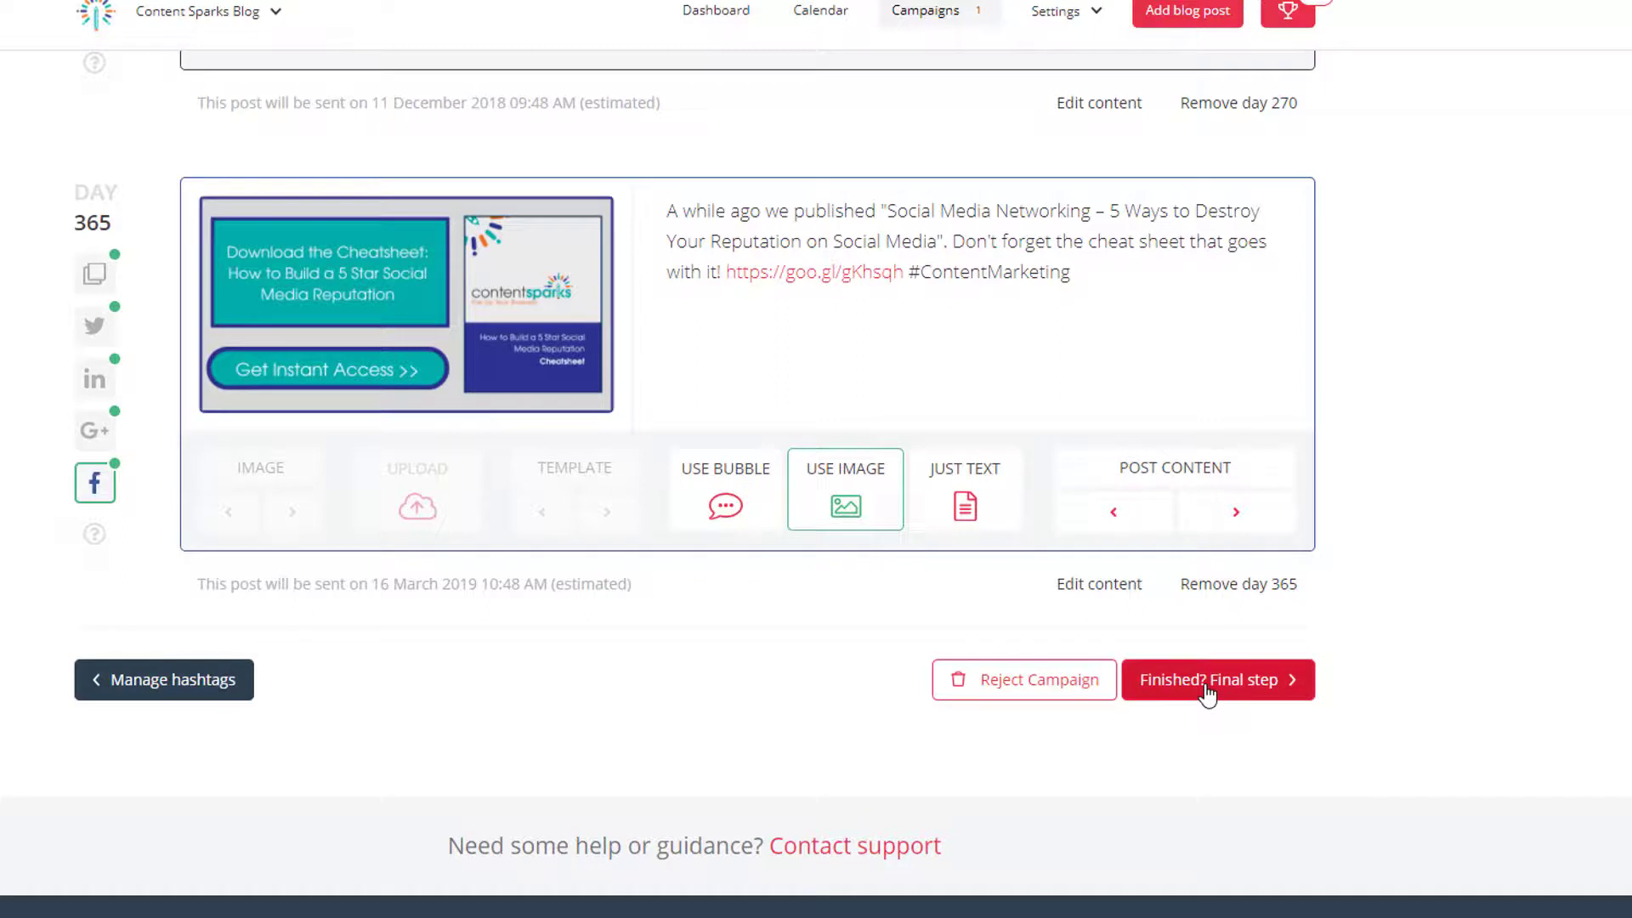
left_click(1207, 693)
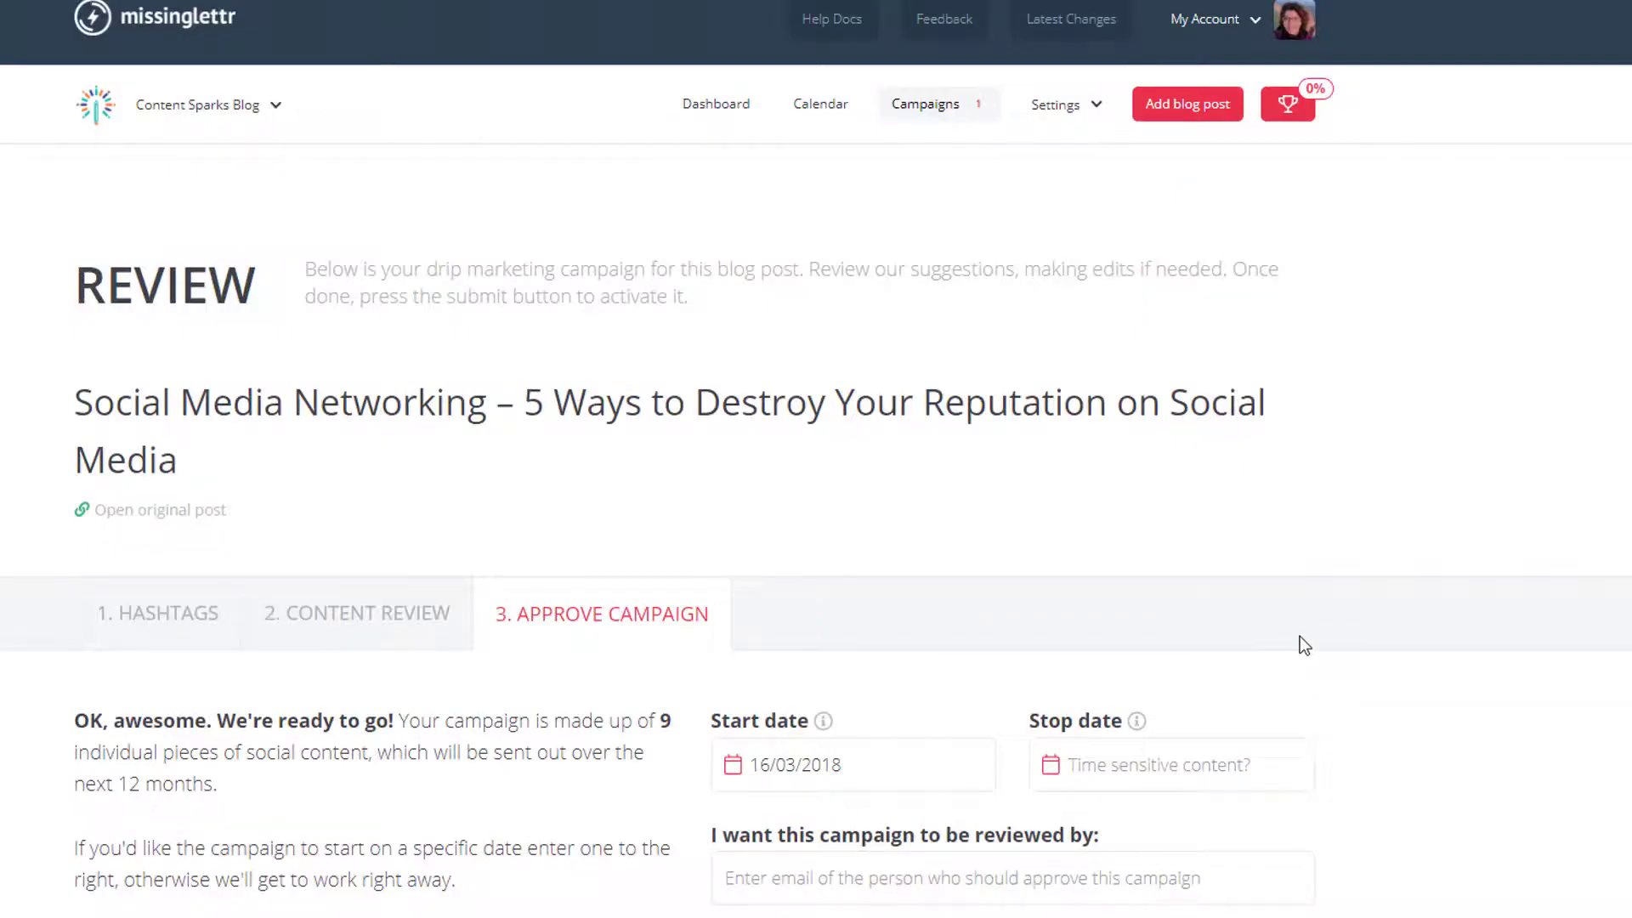
Set the campaign's start date to 17/03/2018.
scroll(1305, 644, "down", 4)
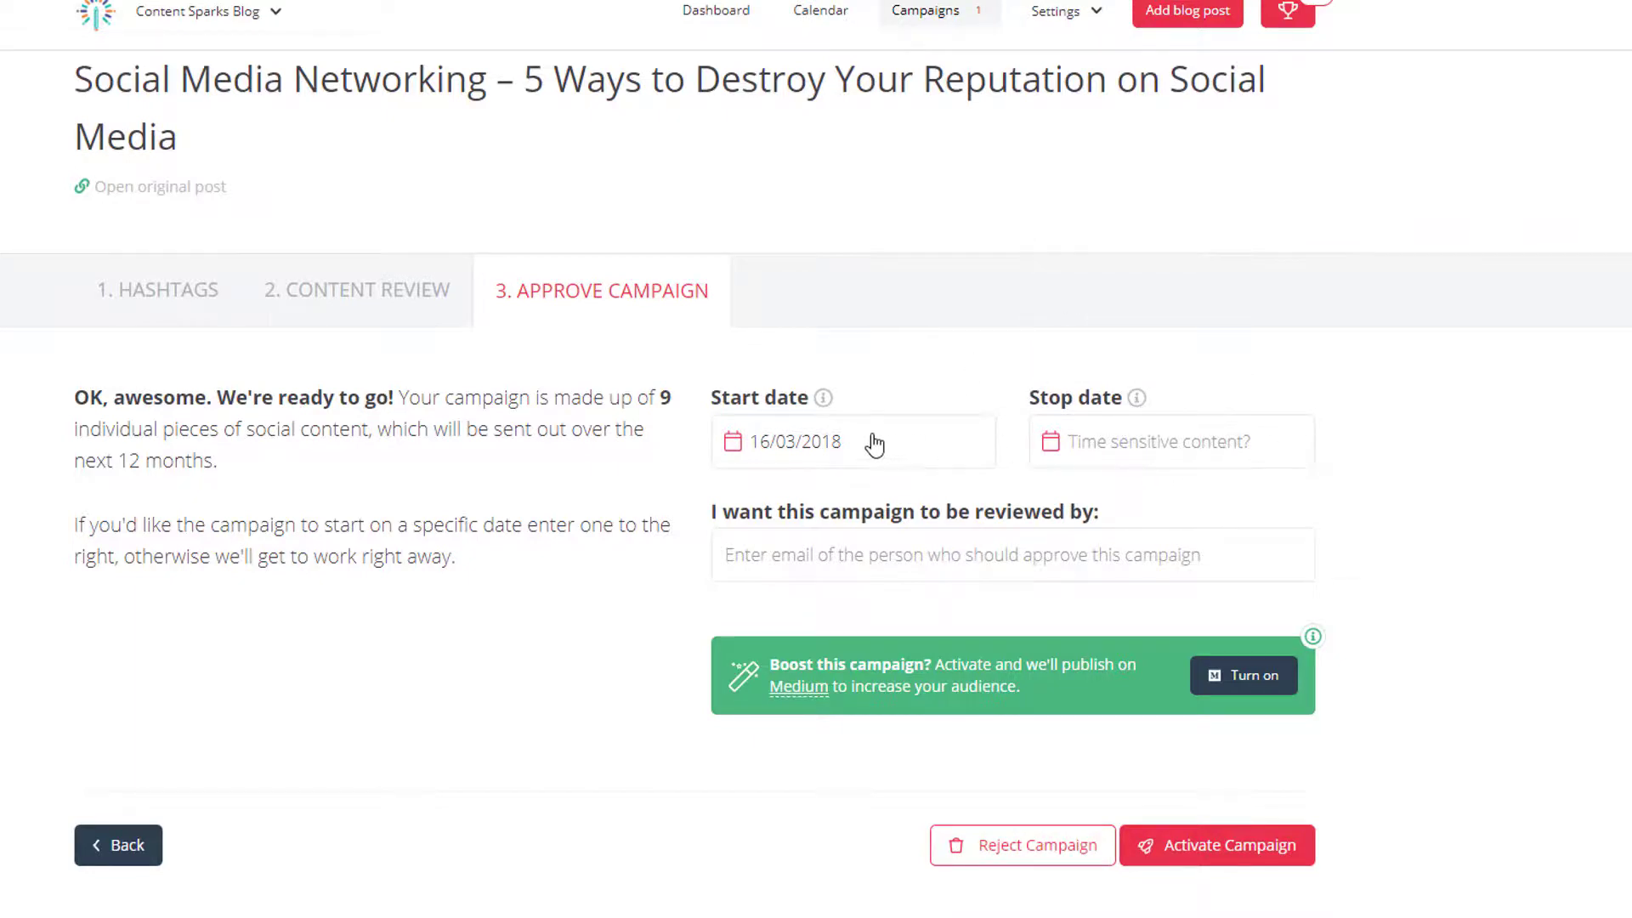
left_click(819, 443)
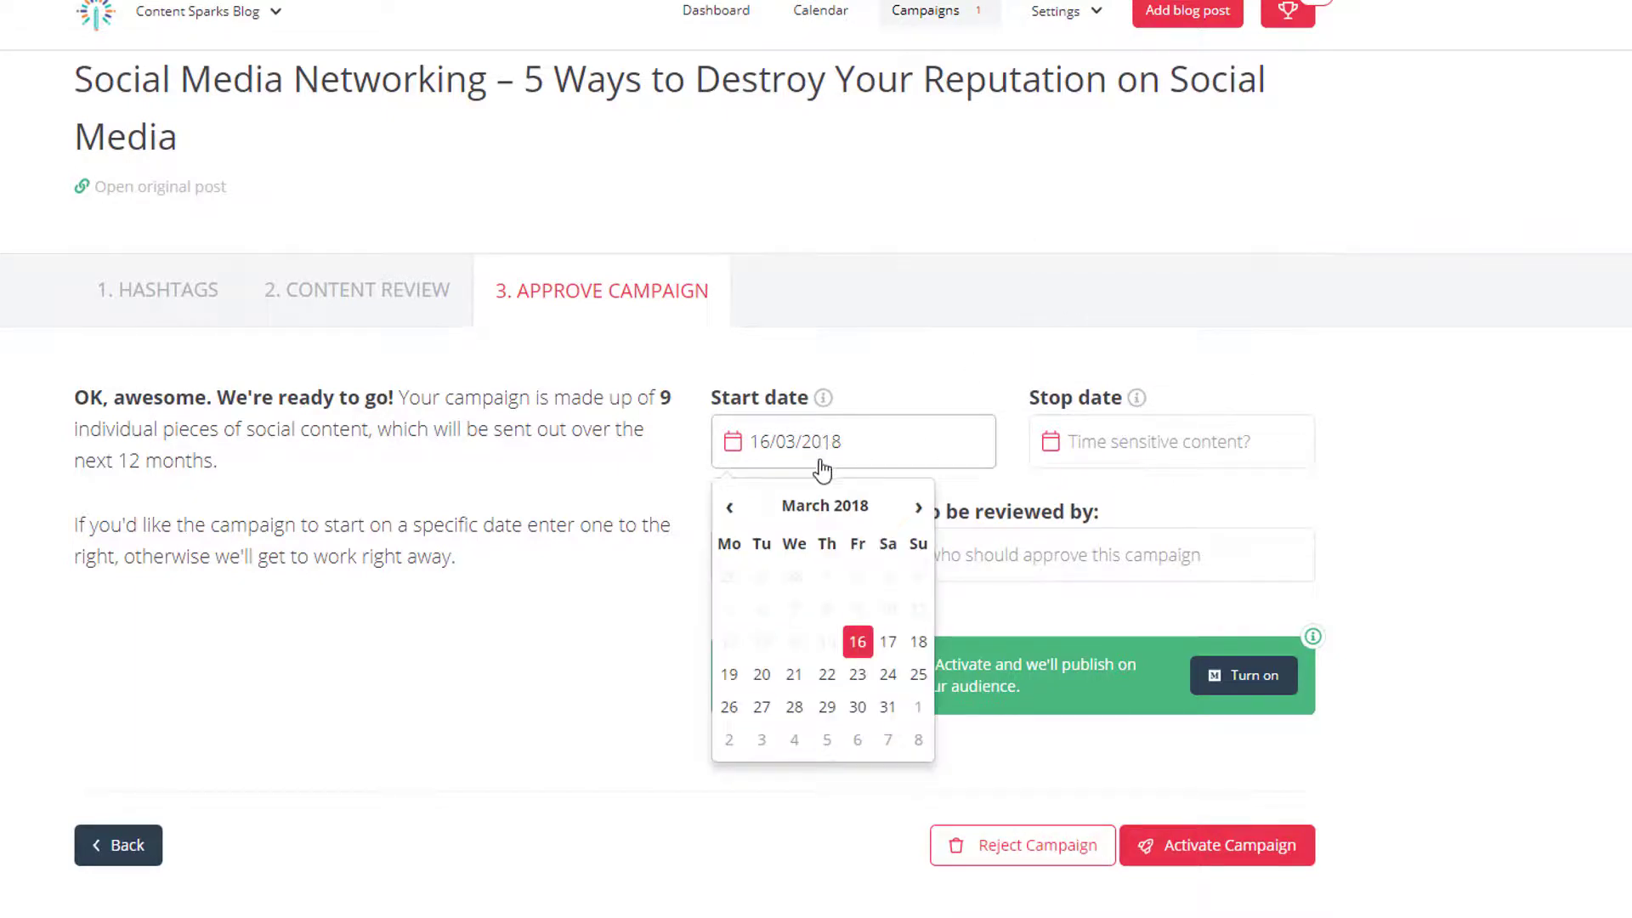
left_click(899, 651)
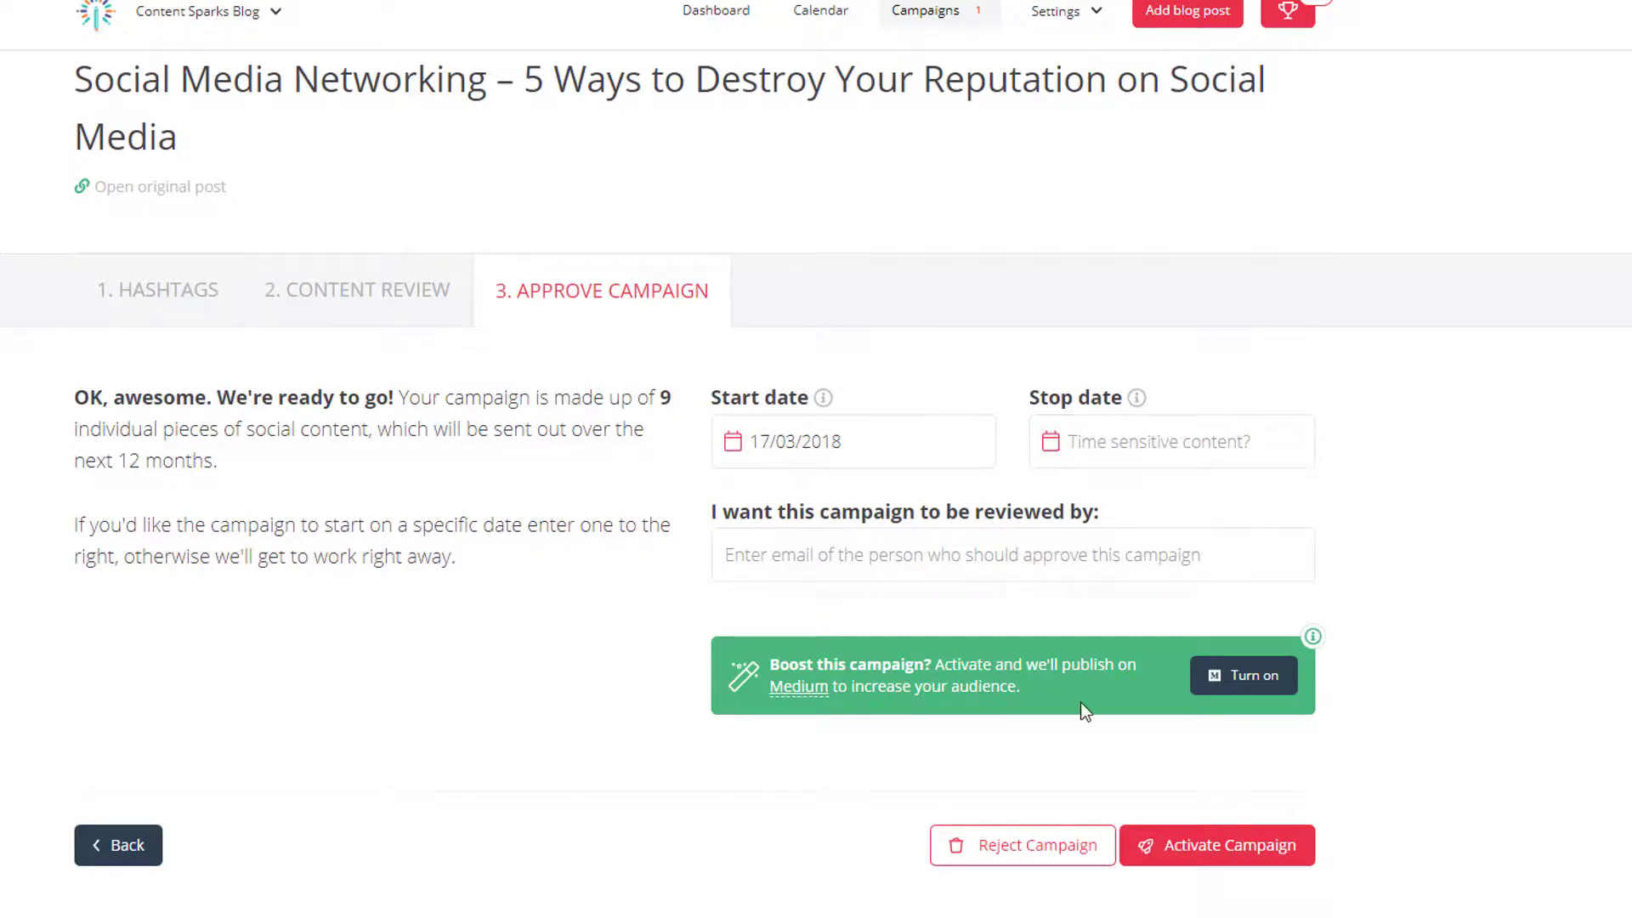
Turn on the Medium boost for the campaign and activate the campaign.
scroll(969, 655, "down", 1)
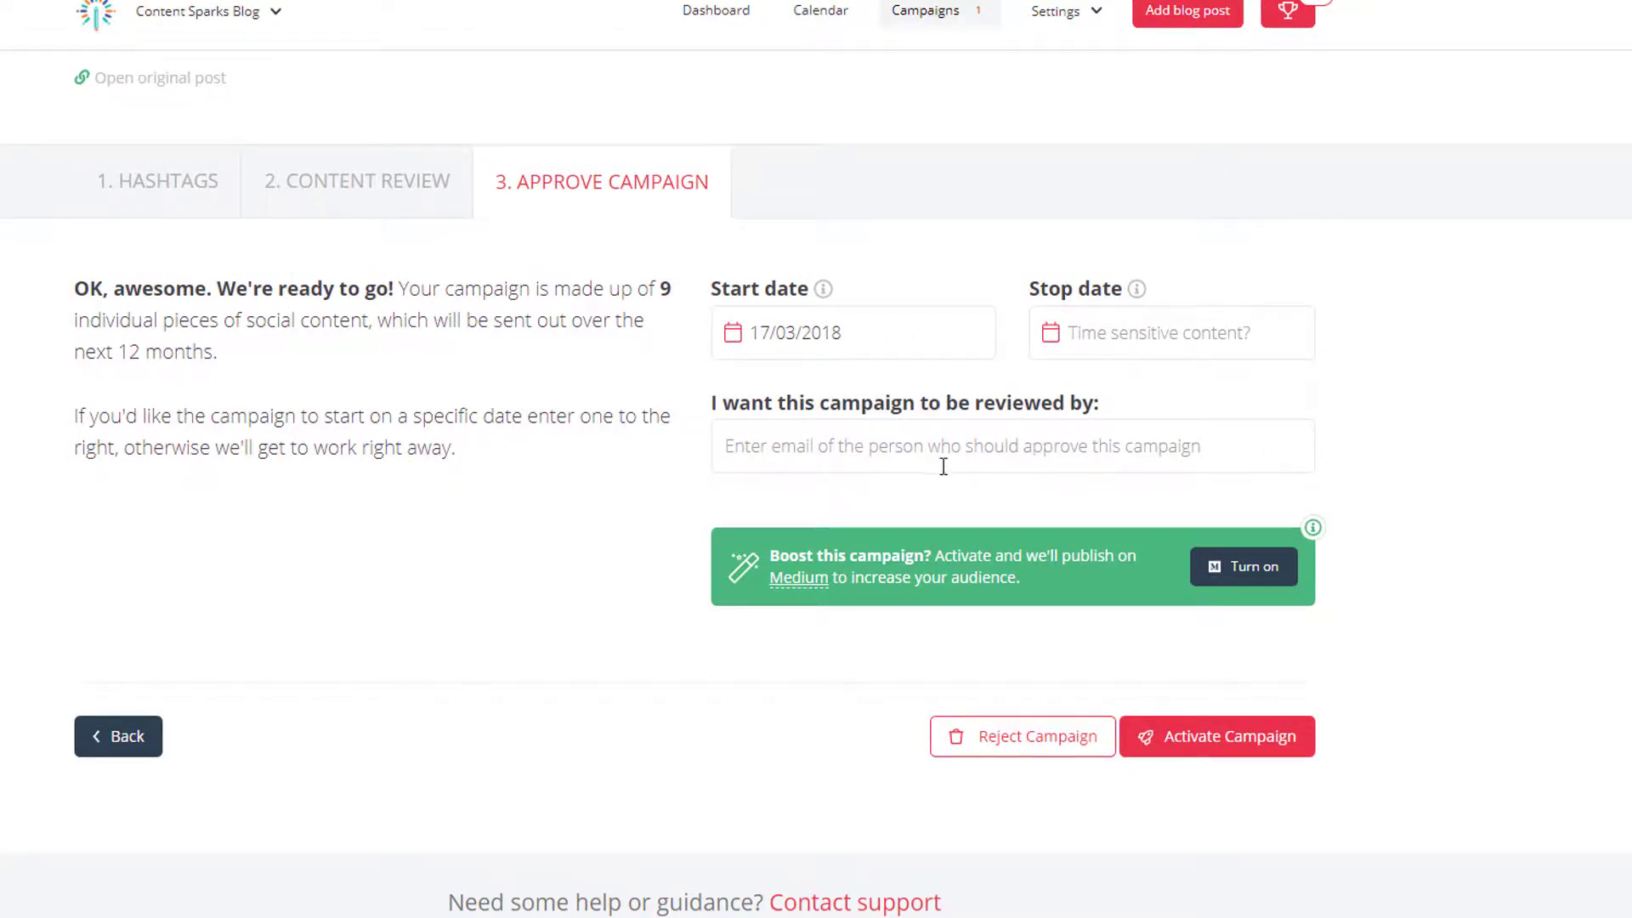
left_click(1264, 571)
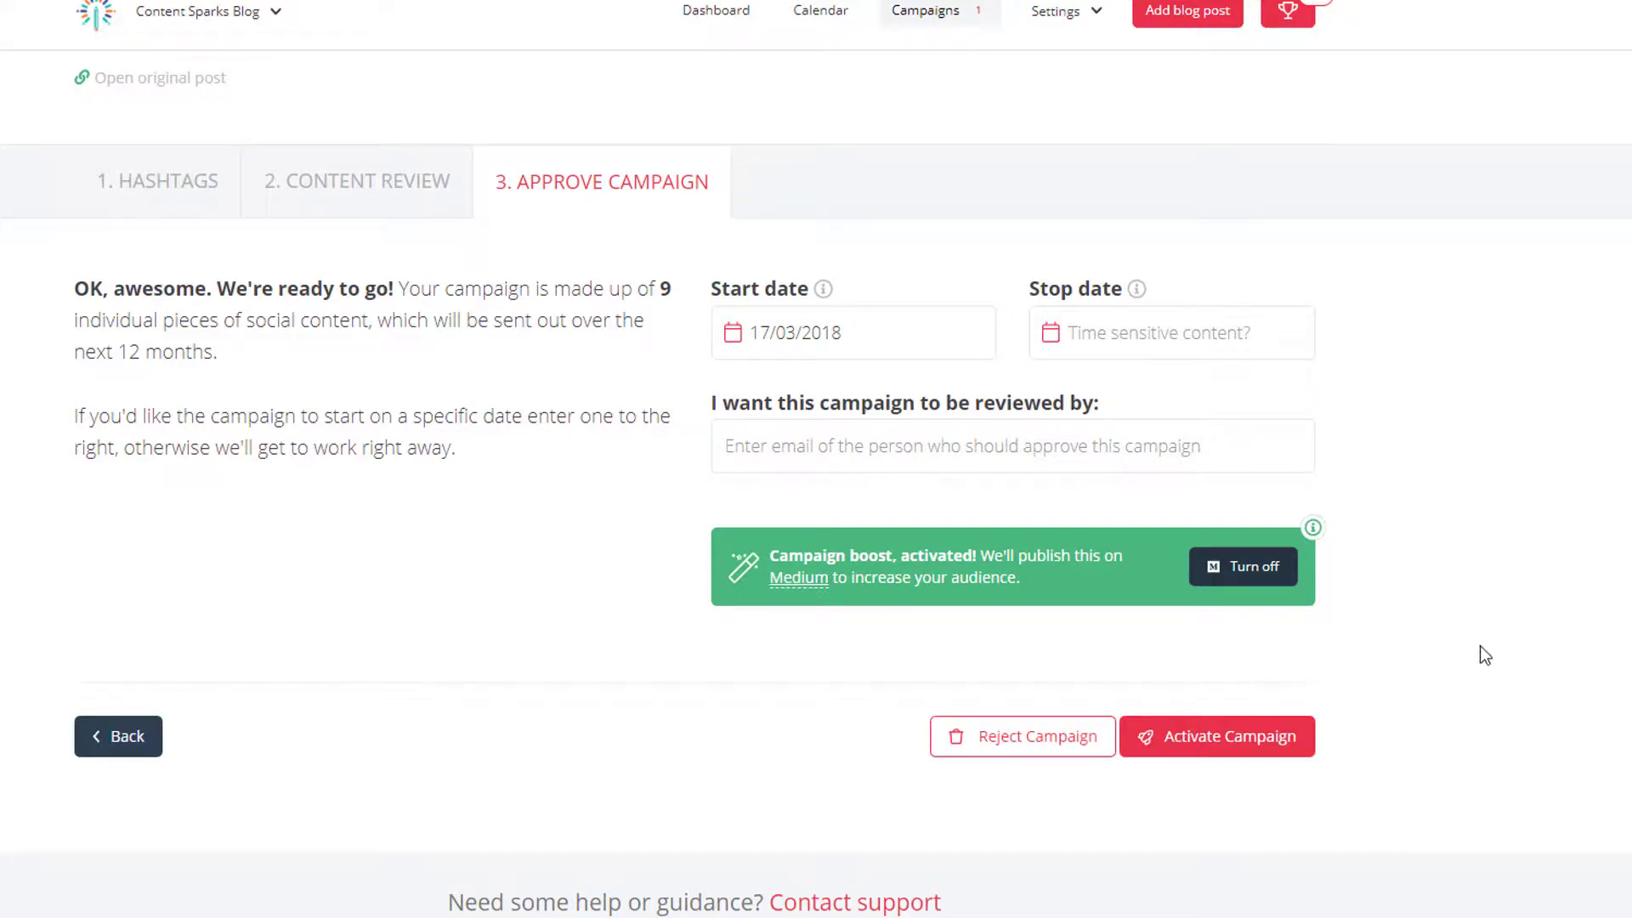
left_click(1207, 739)
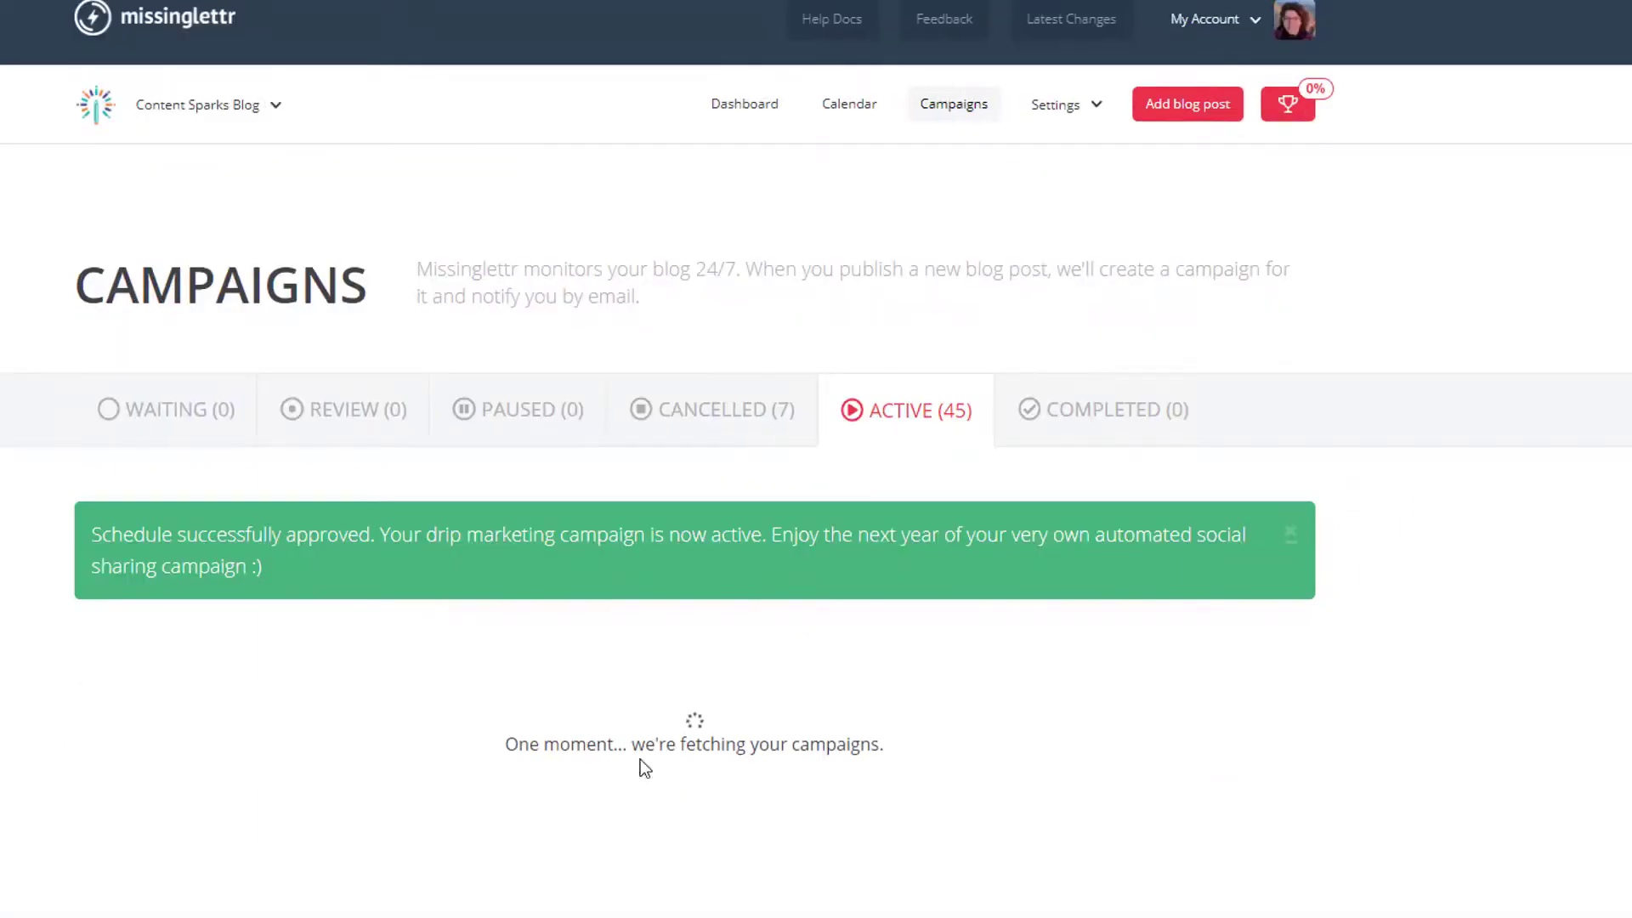
Look through the first page of active campaigns and return to the start of the list.
scroll(600, 721, "down", 1)
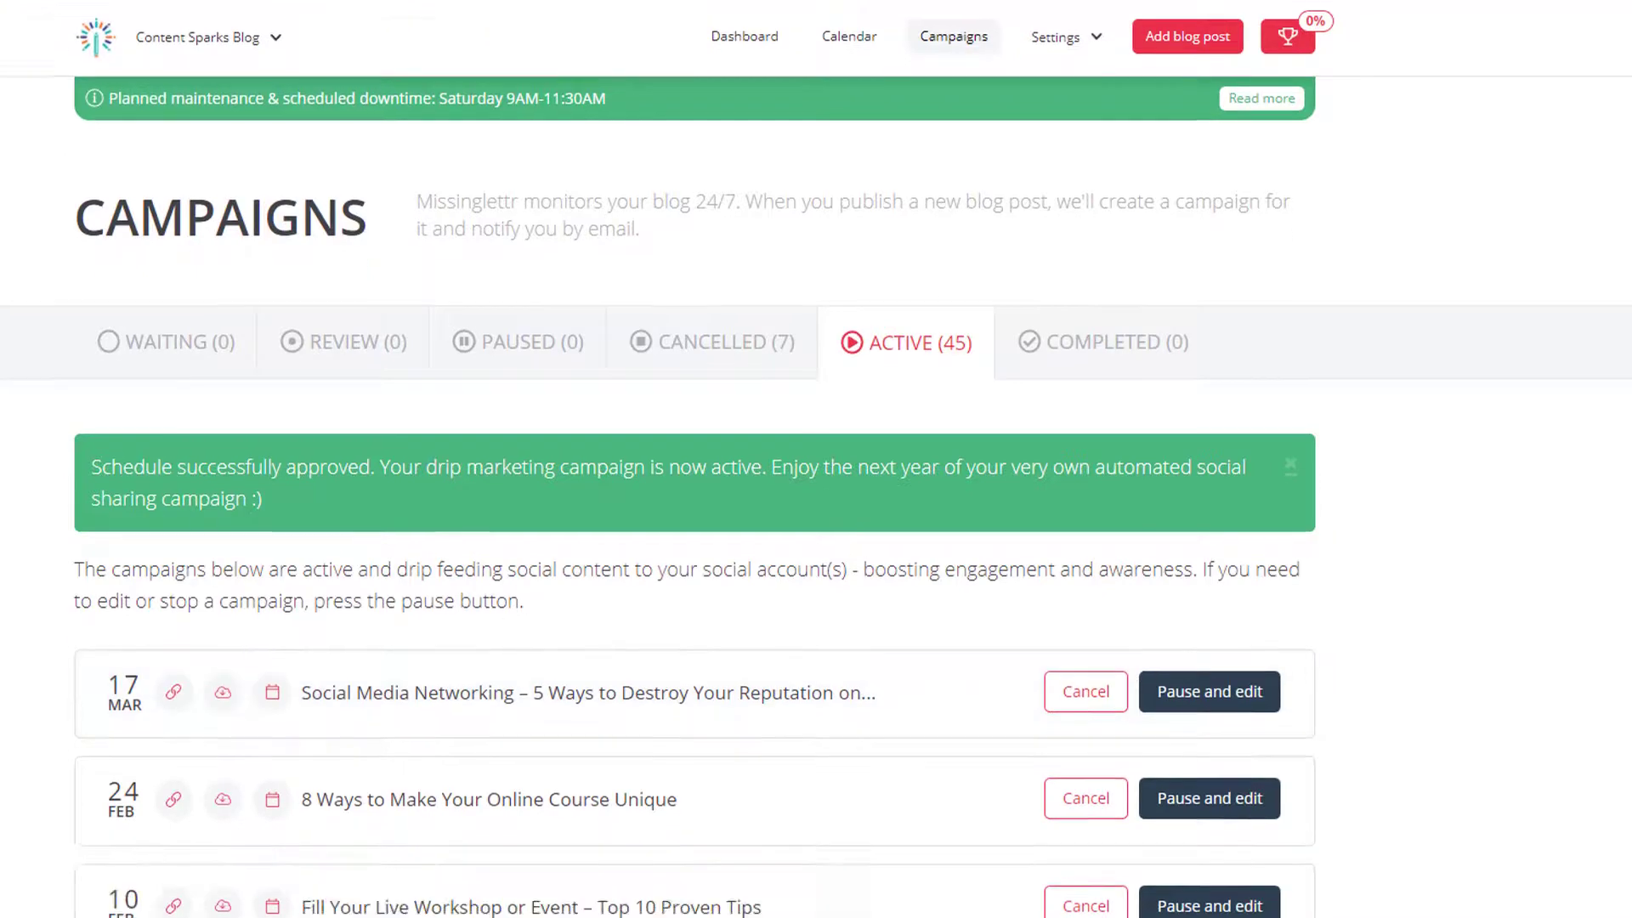
scroll(694, 595, "down", 2)
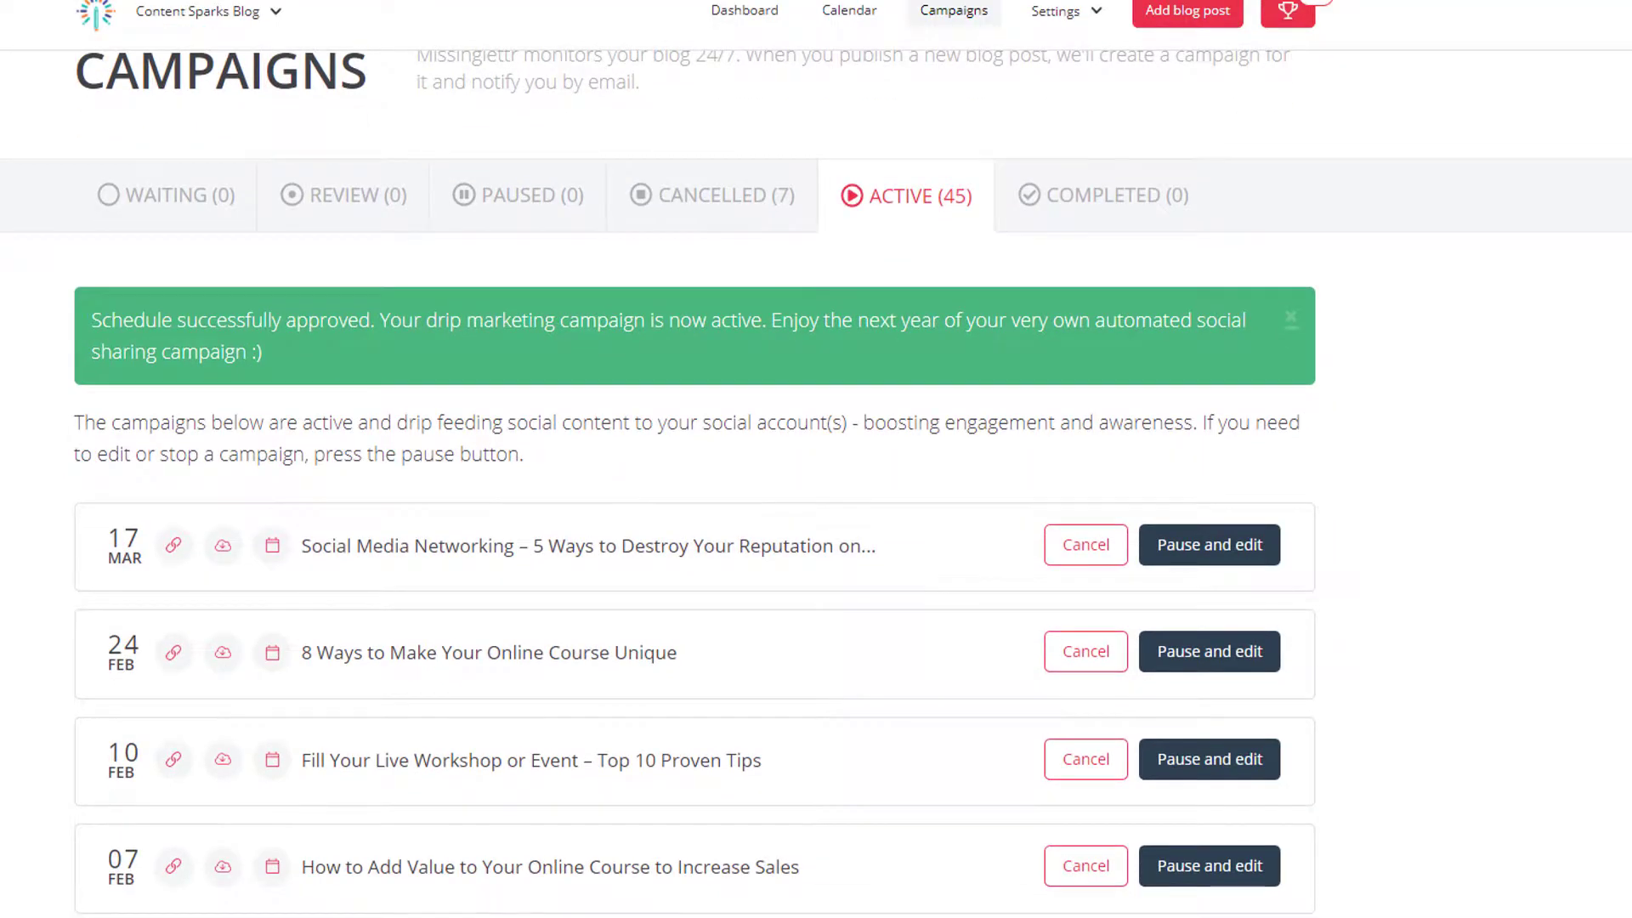
scroll(694, 482, "down", 5)
scroll(816, 493, "down", 7)
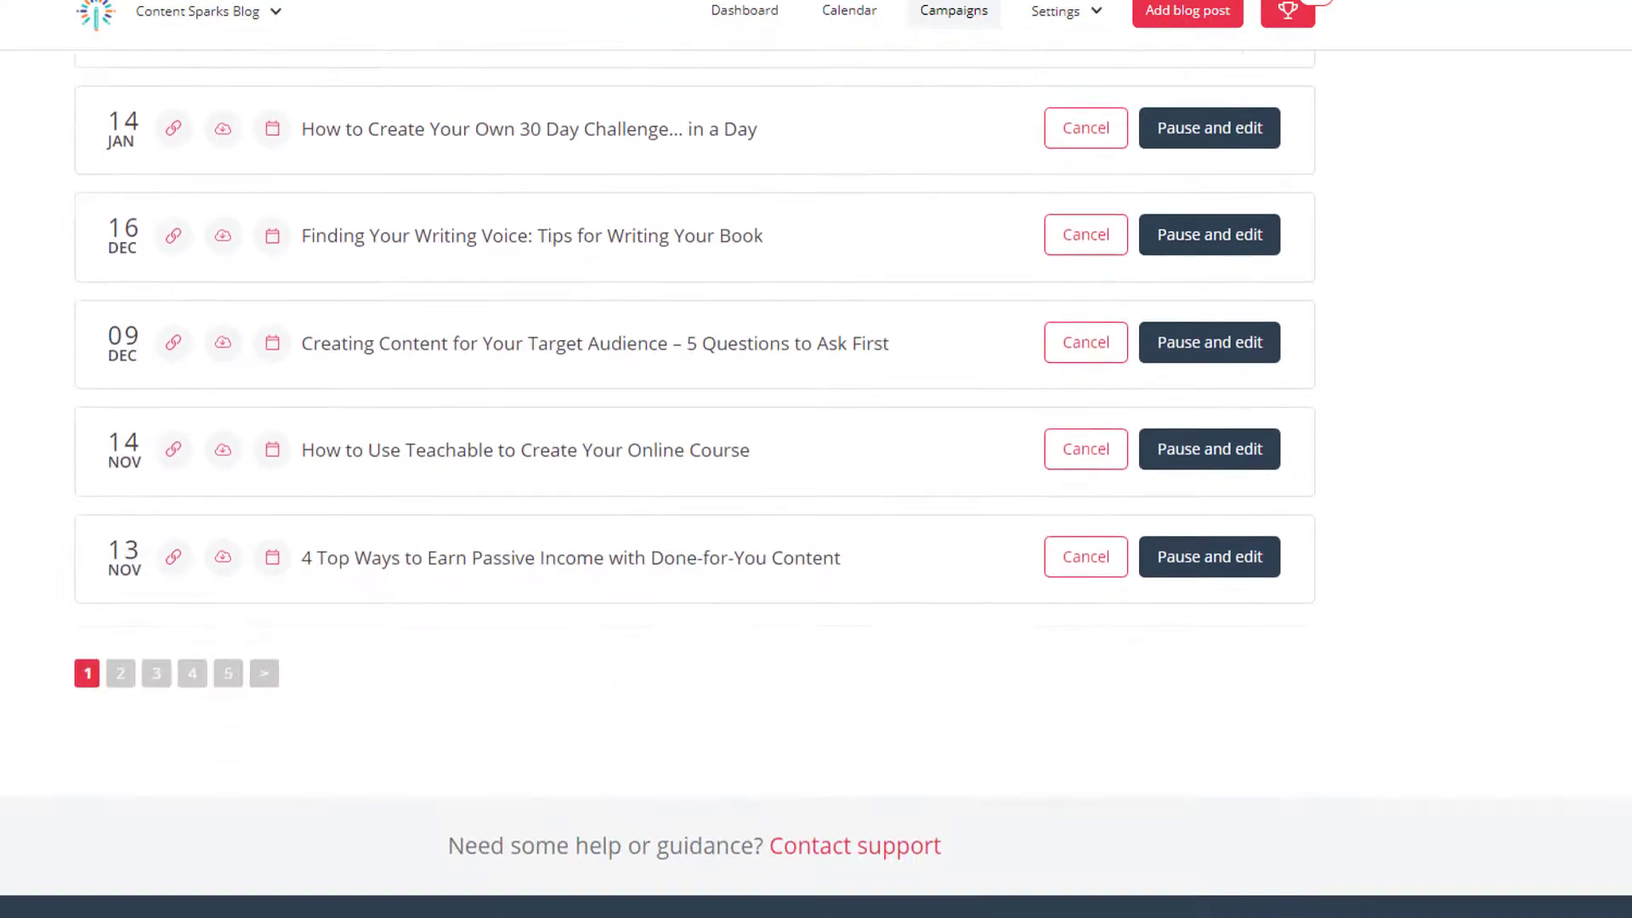
scroll(817, 493, "up", 12)
scroll(816, 493, "up", 1)
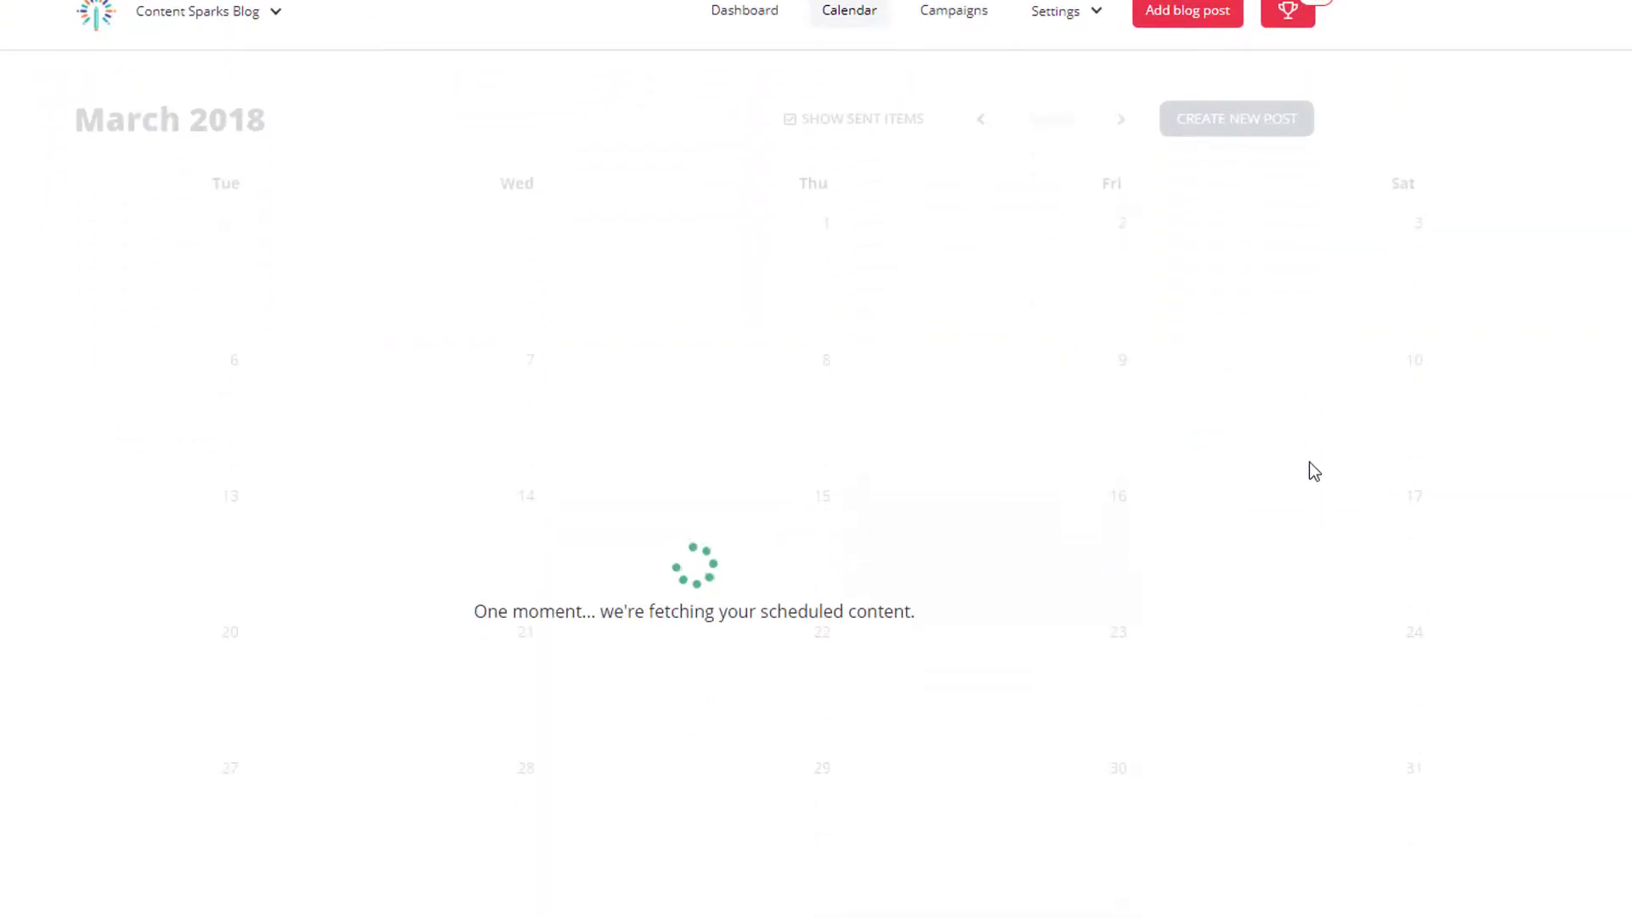
Examine the posts scheduled for March 2018 in the calendar.
scroll(1310, 463, "down", 1)
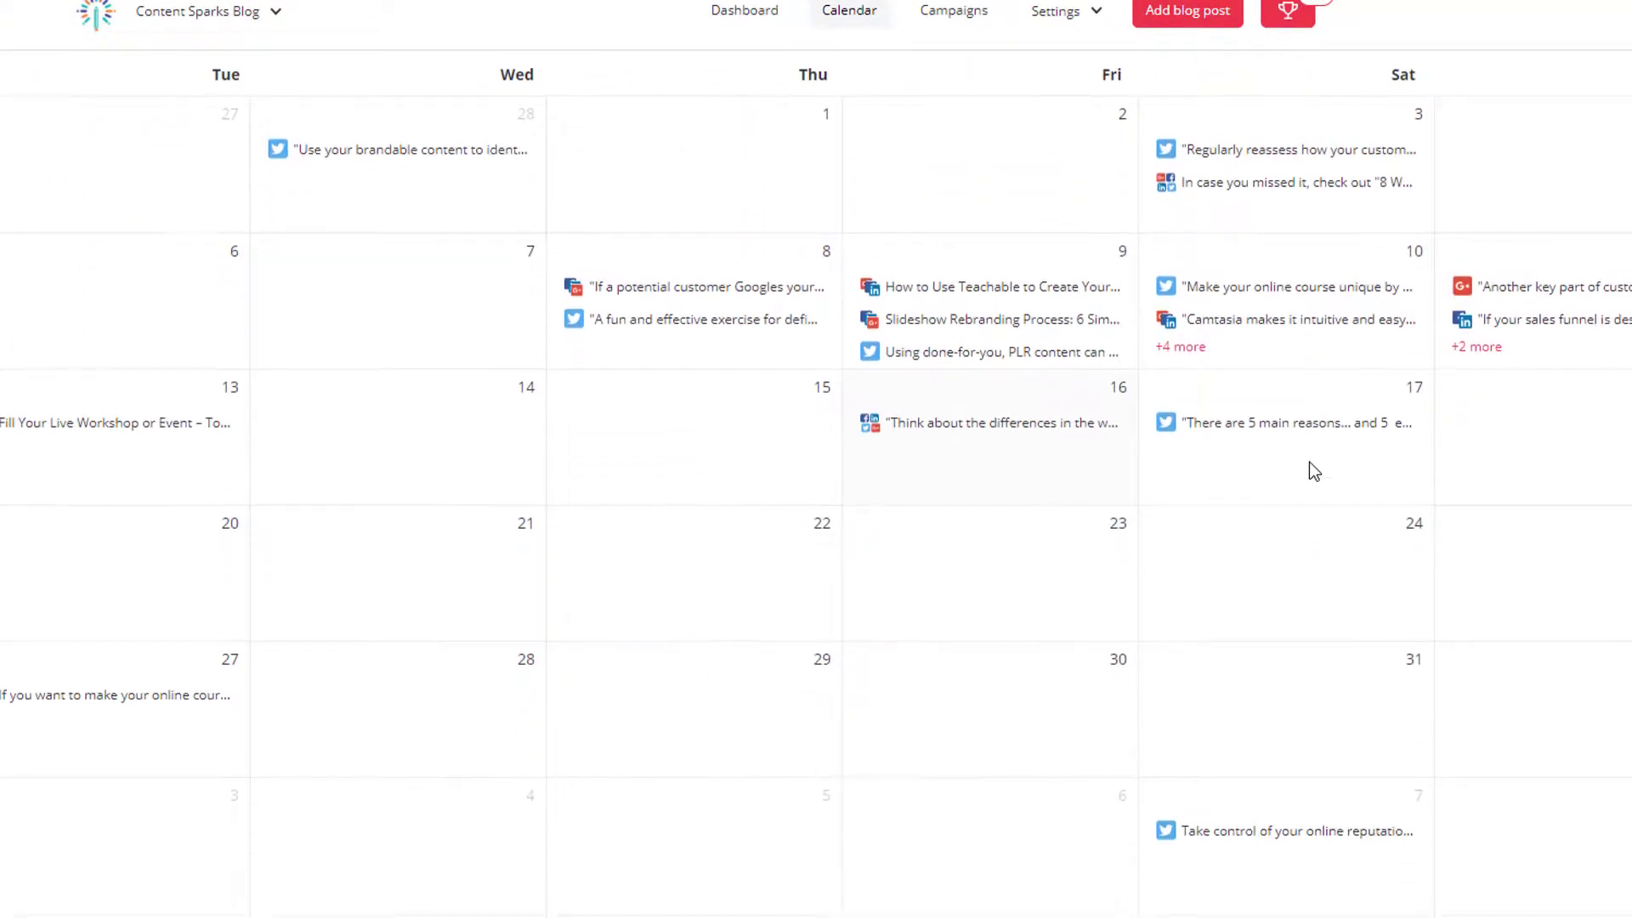
scroll(1309, 461, "down", 2)
scroll(1308, 462, "up", 1)
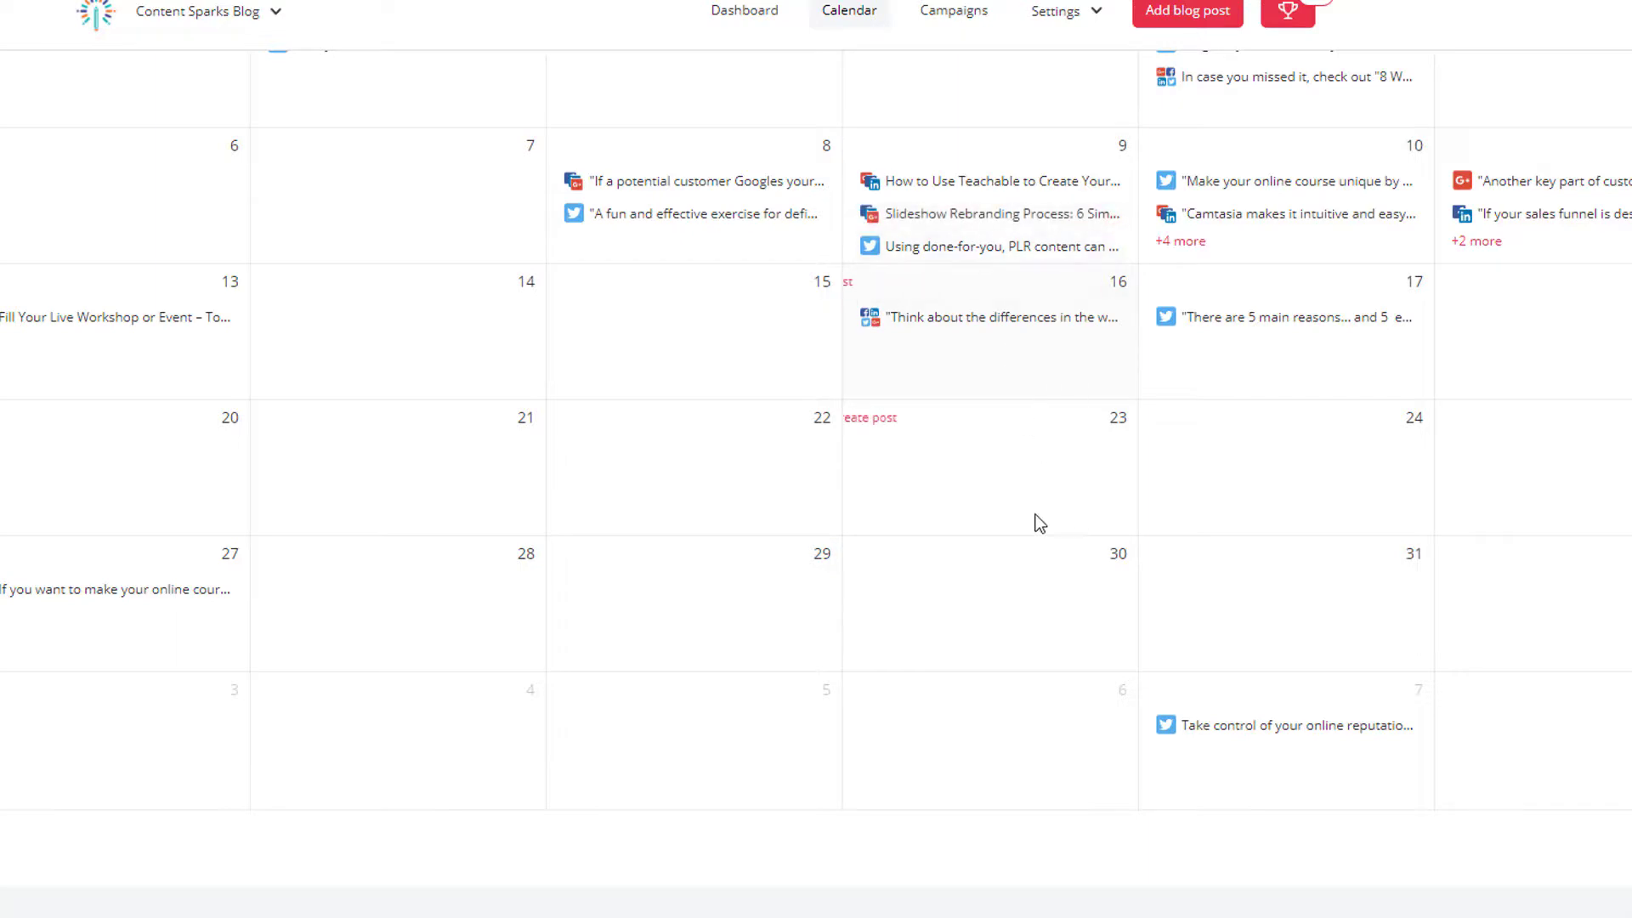
scroll(1038, 523, "down", 1)
scroll(1034, 521, "up", 5)
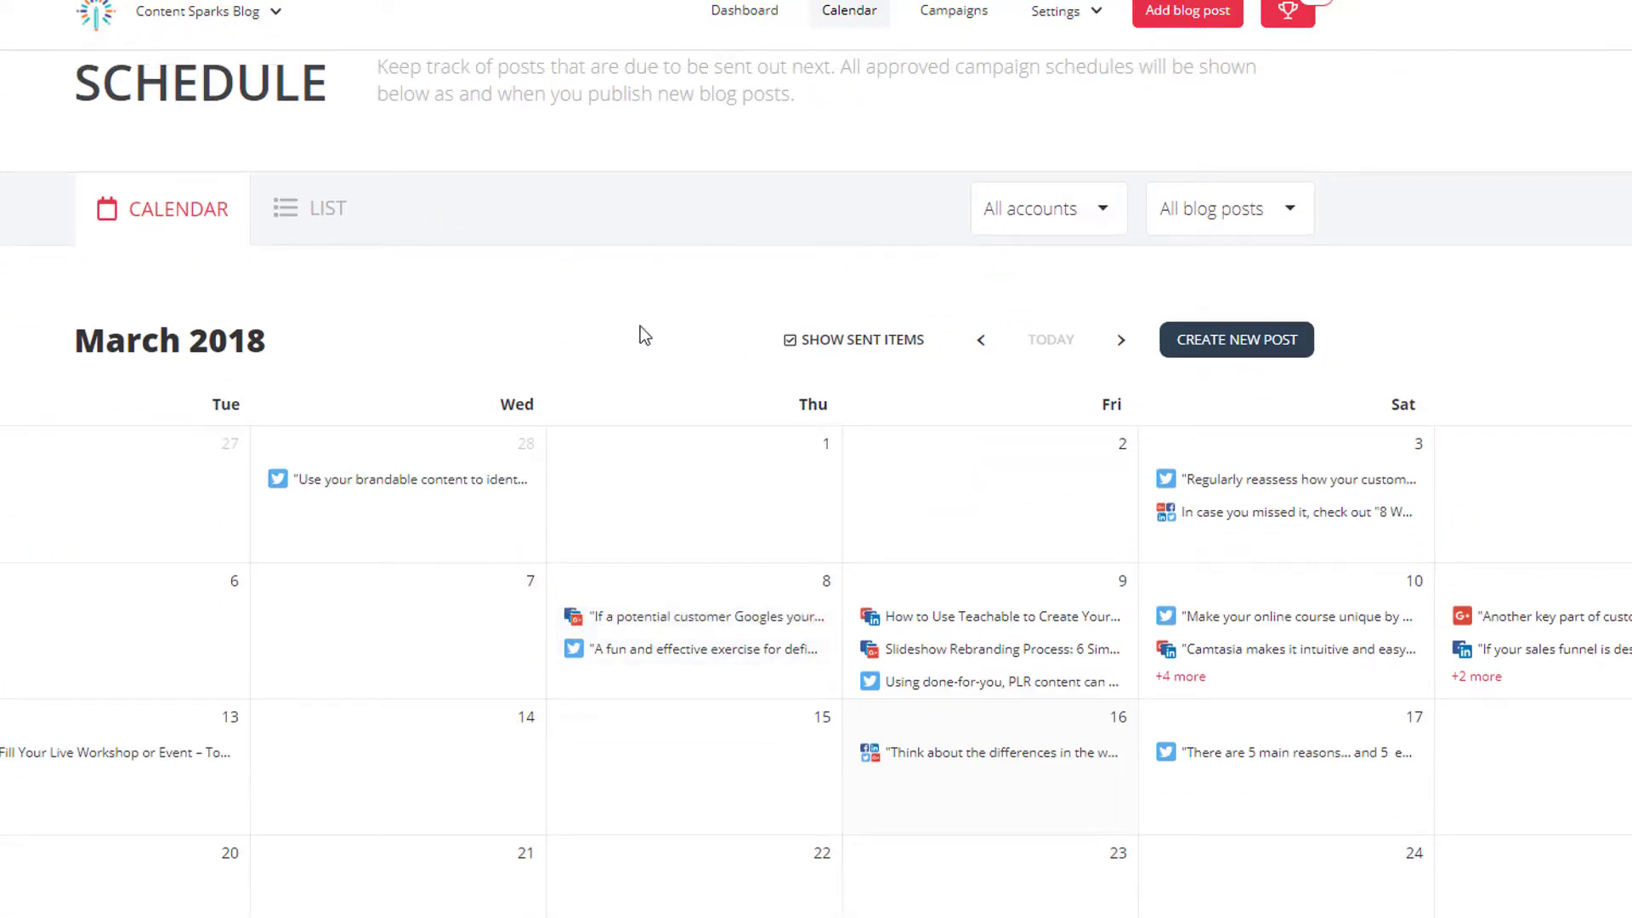
Advance the schedule calendar to April and May 2018 and examine the posts planned for each month.
left_click(1118, 343)
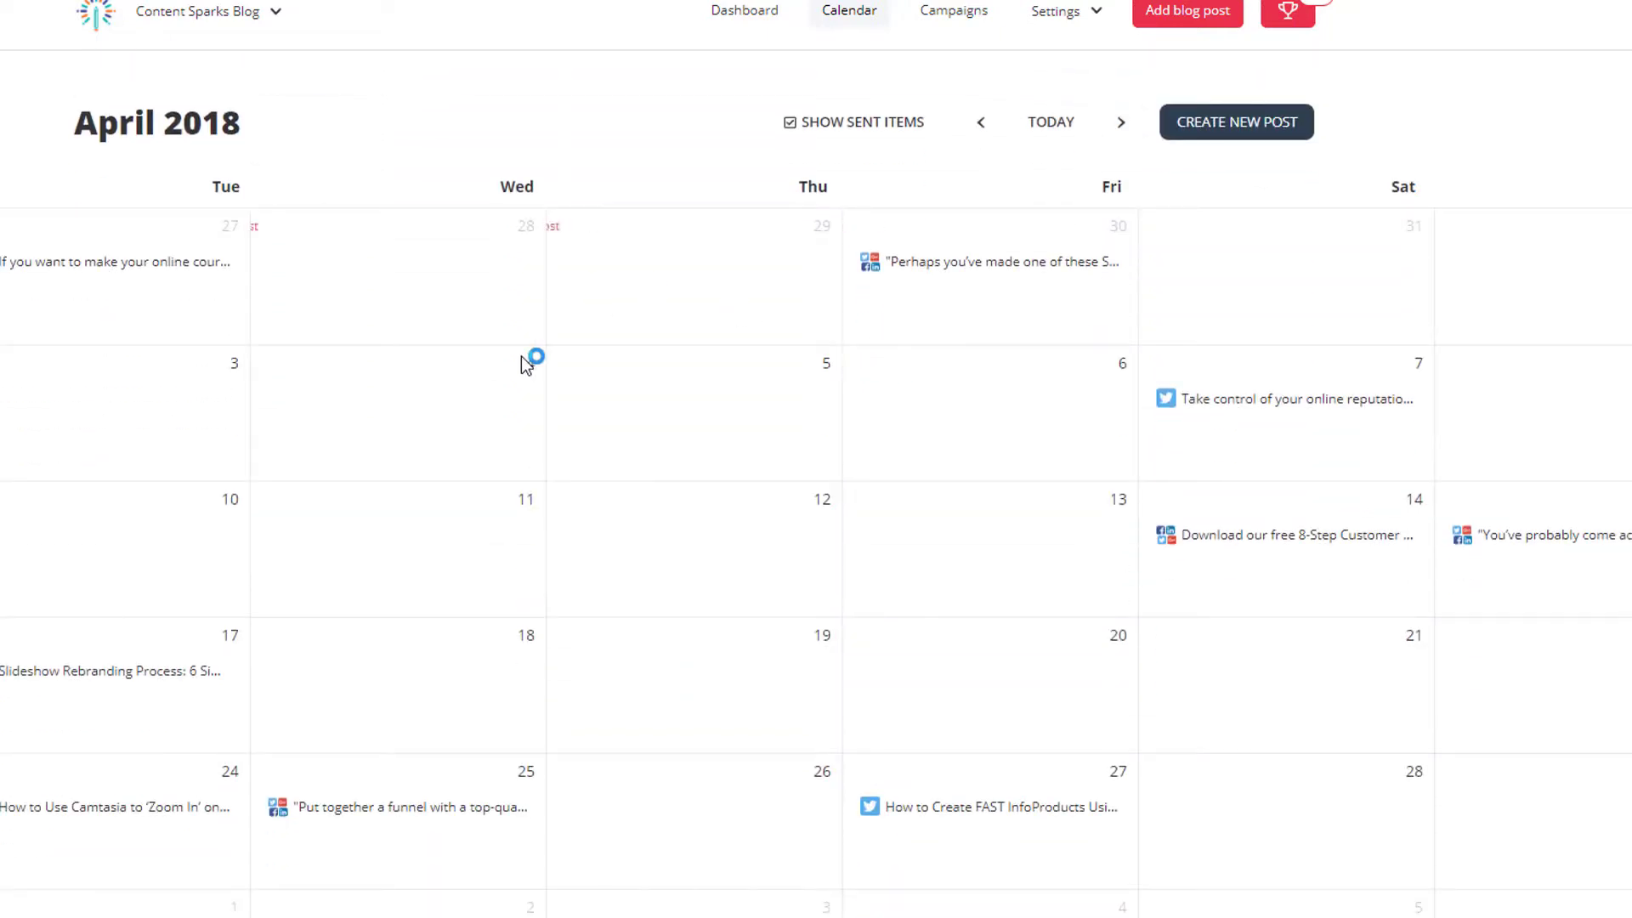
scroll(527, 360, "down", 3)
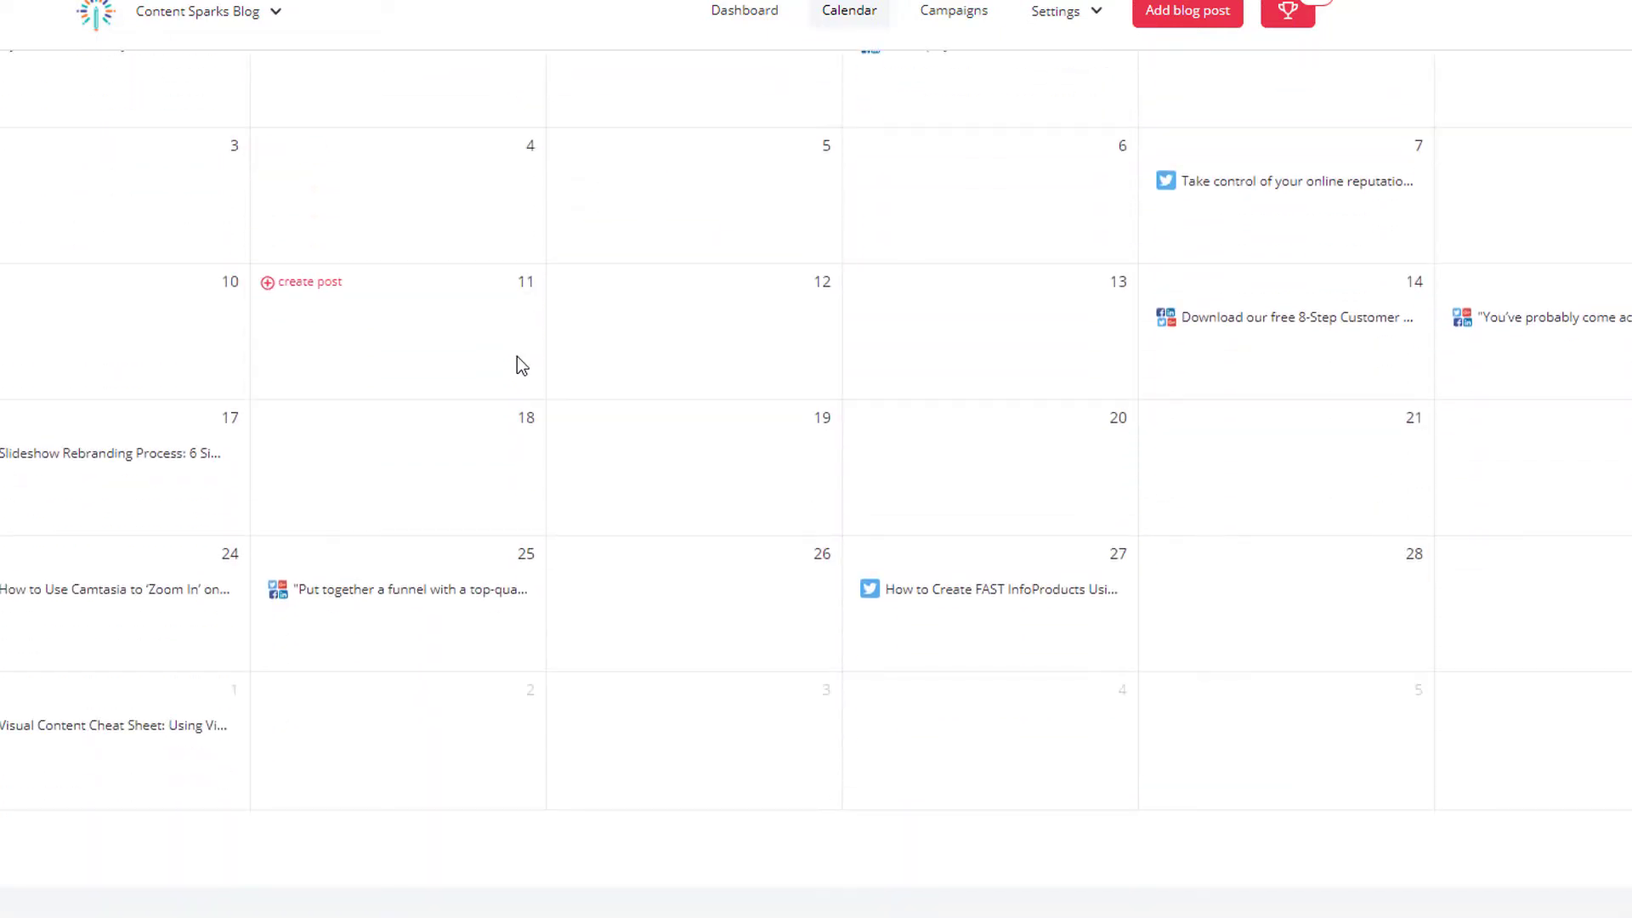
scroll(521, 366, "up", 4)
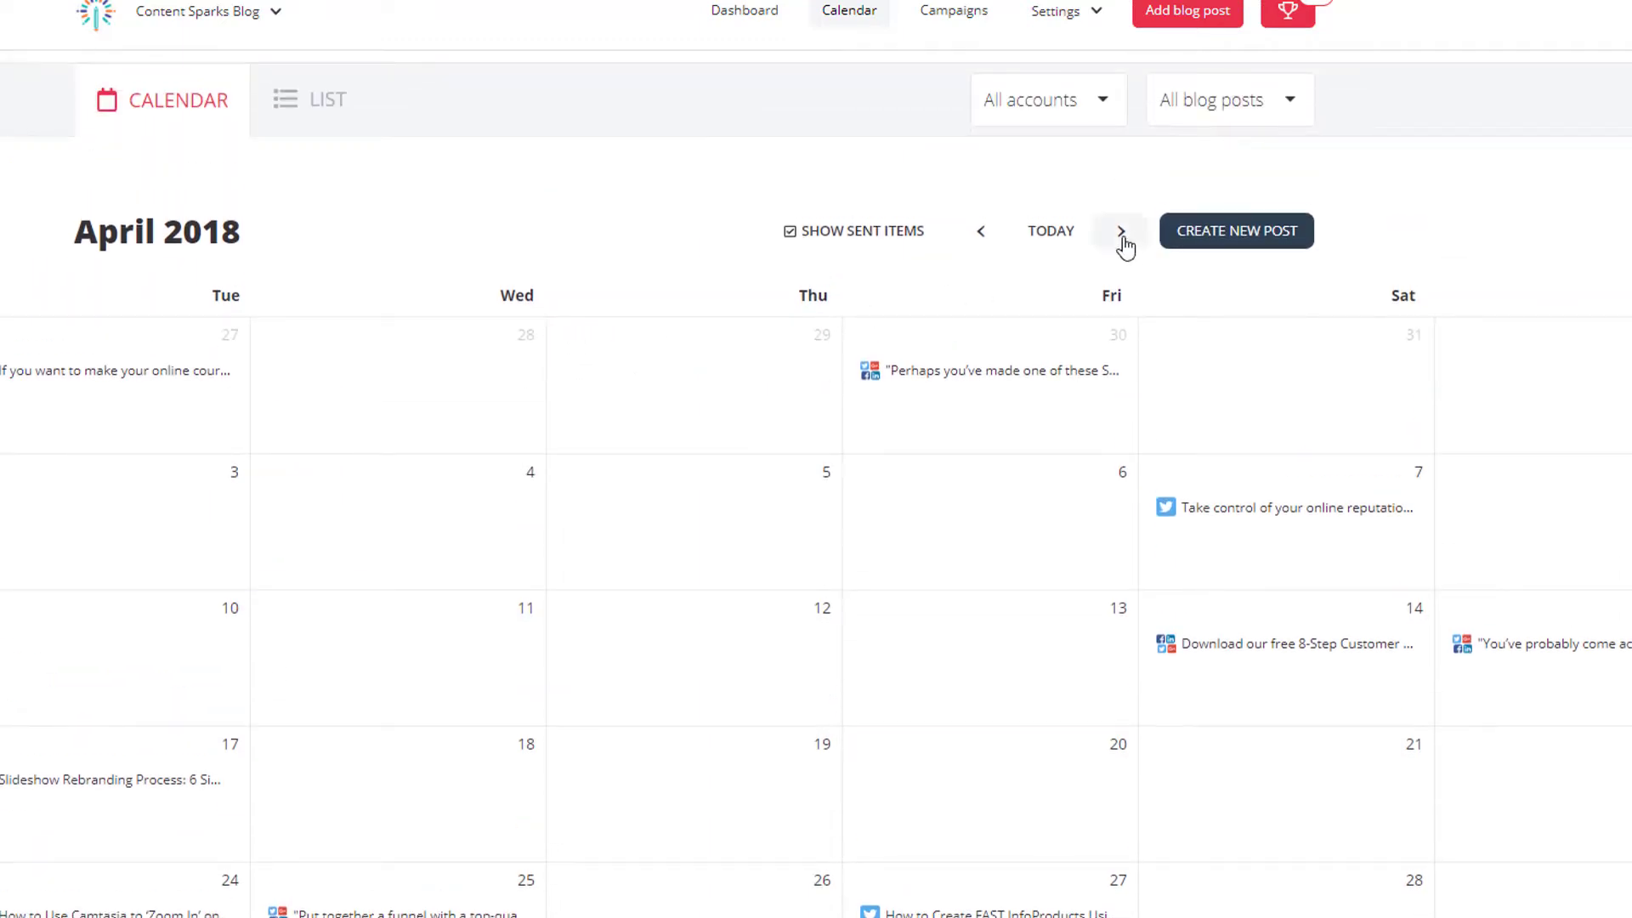
left_click(1121, 233)
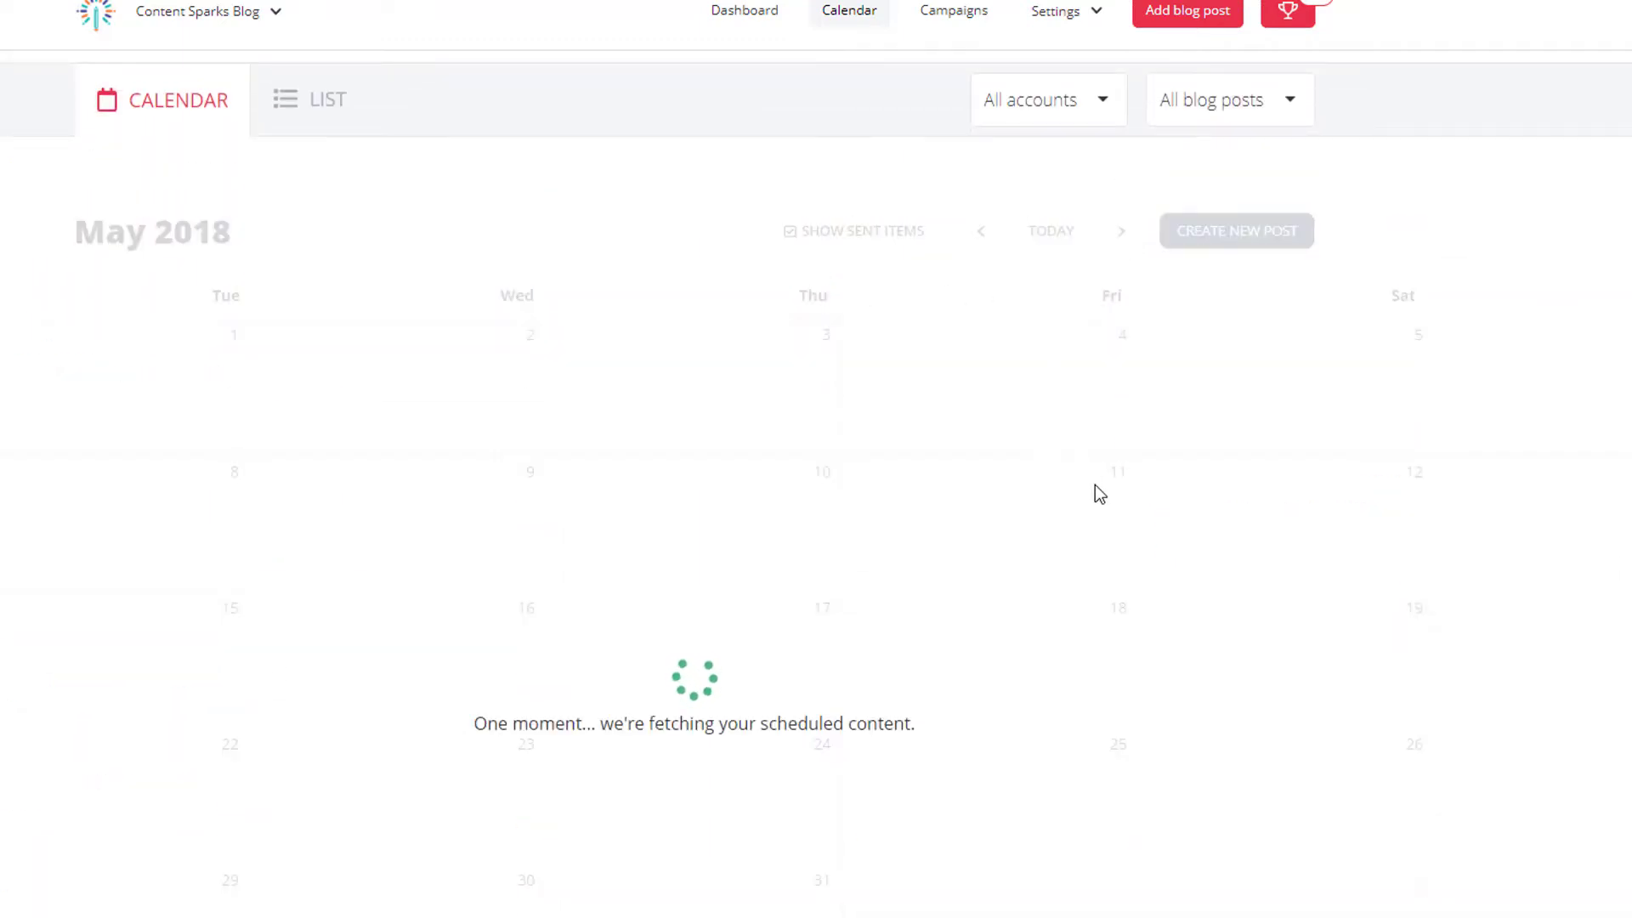
scroll(1095, 484, "down", 2)
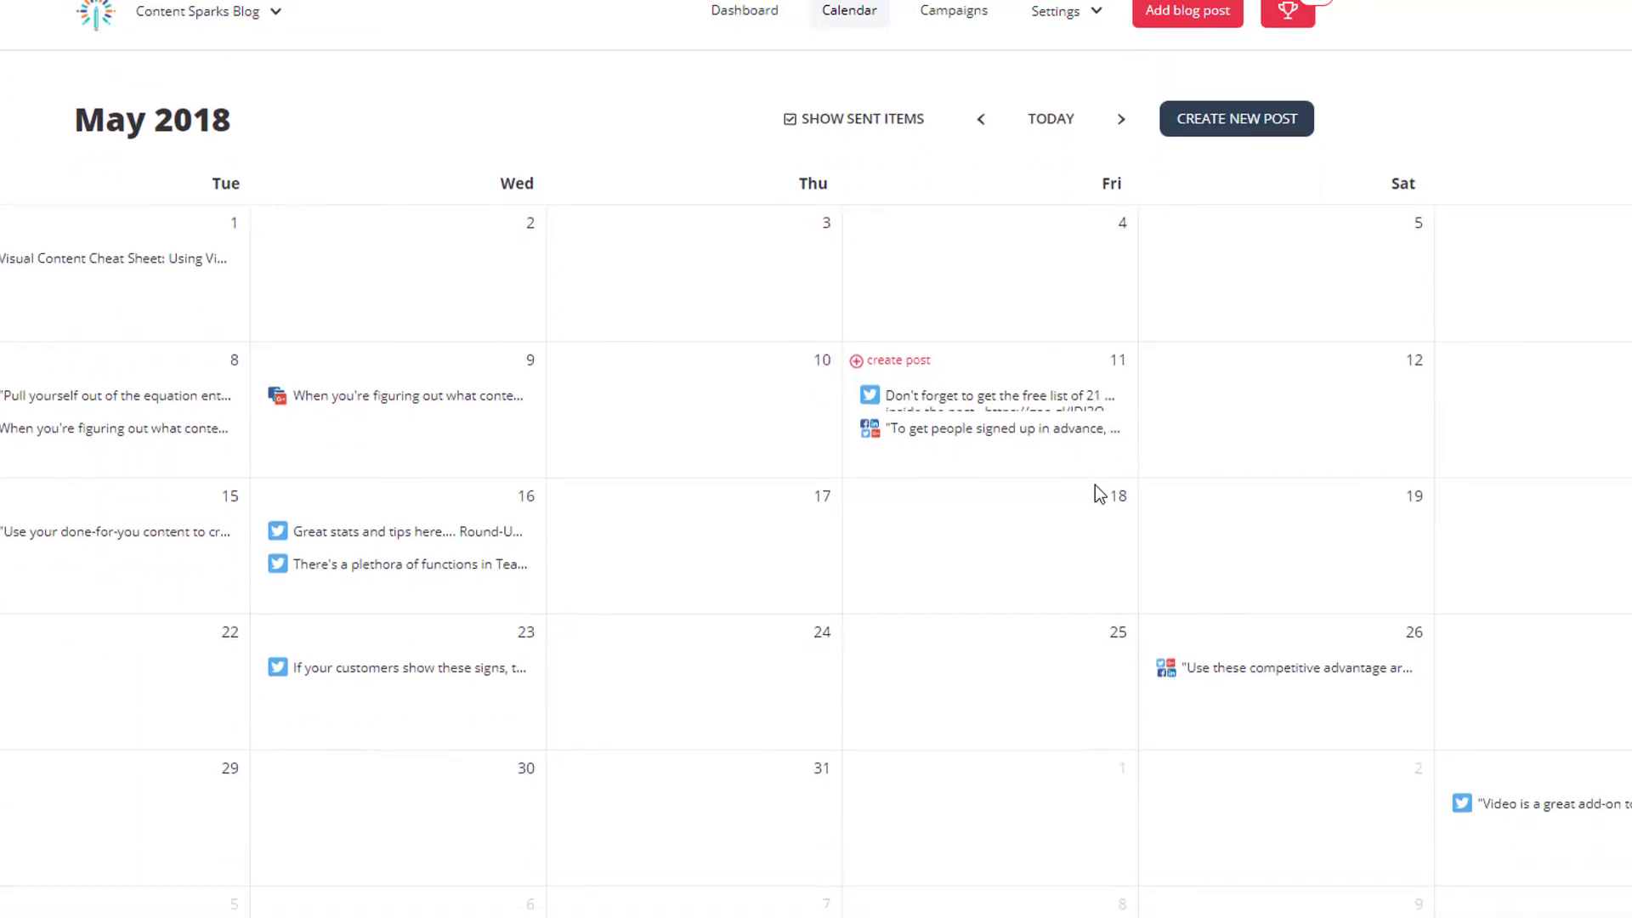
scroll(540, 360, "up", 1)
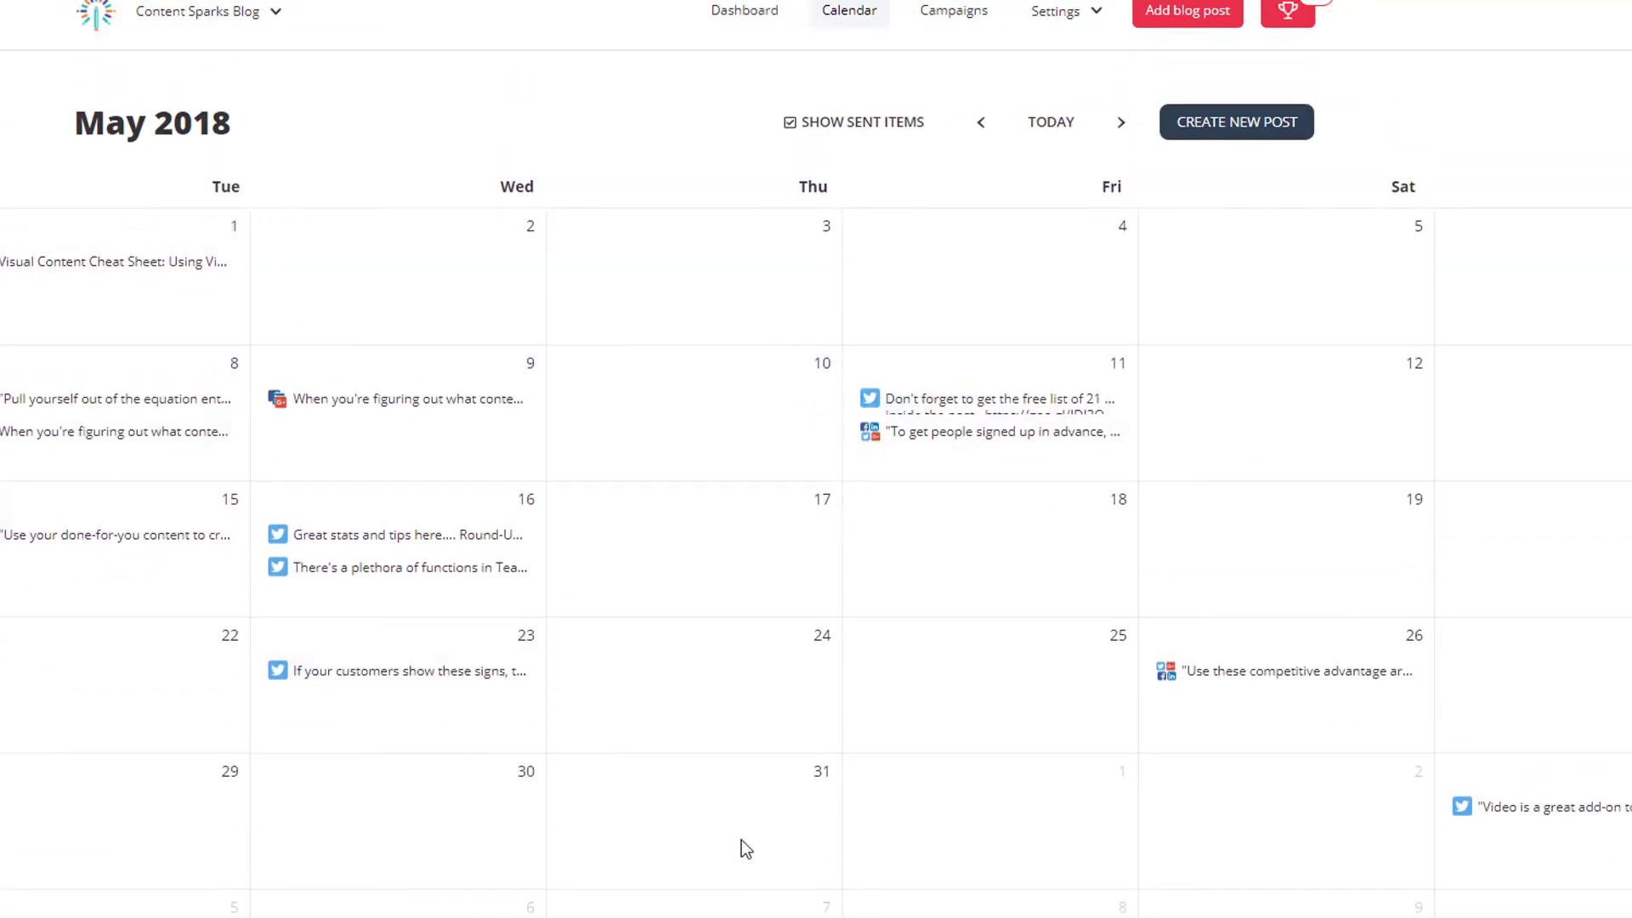
scroll(816, 768, "down", 2)
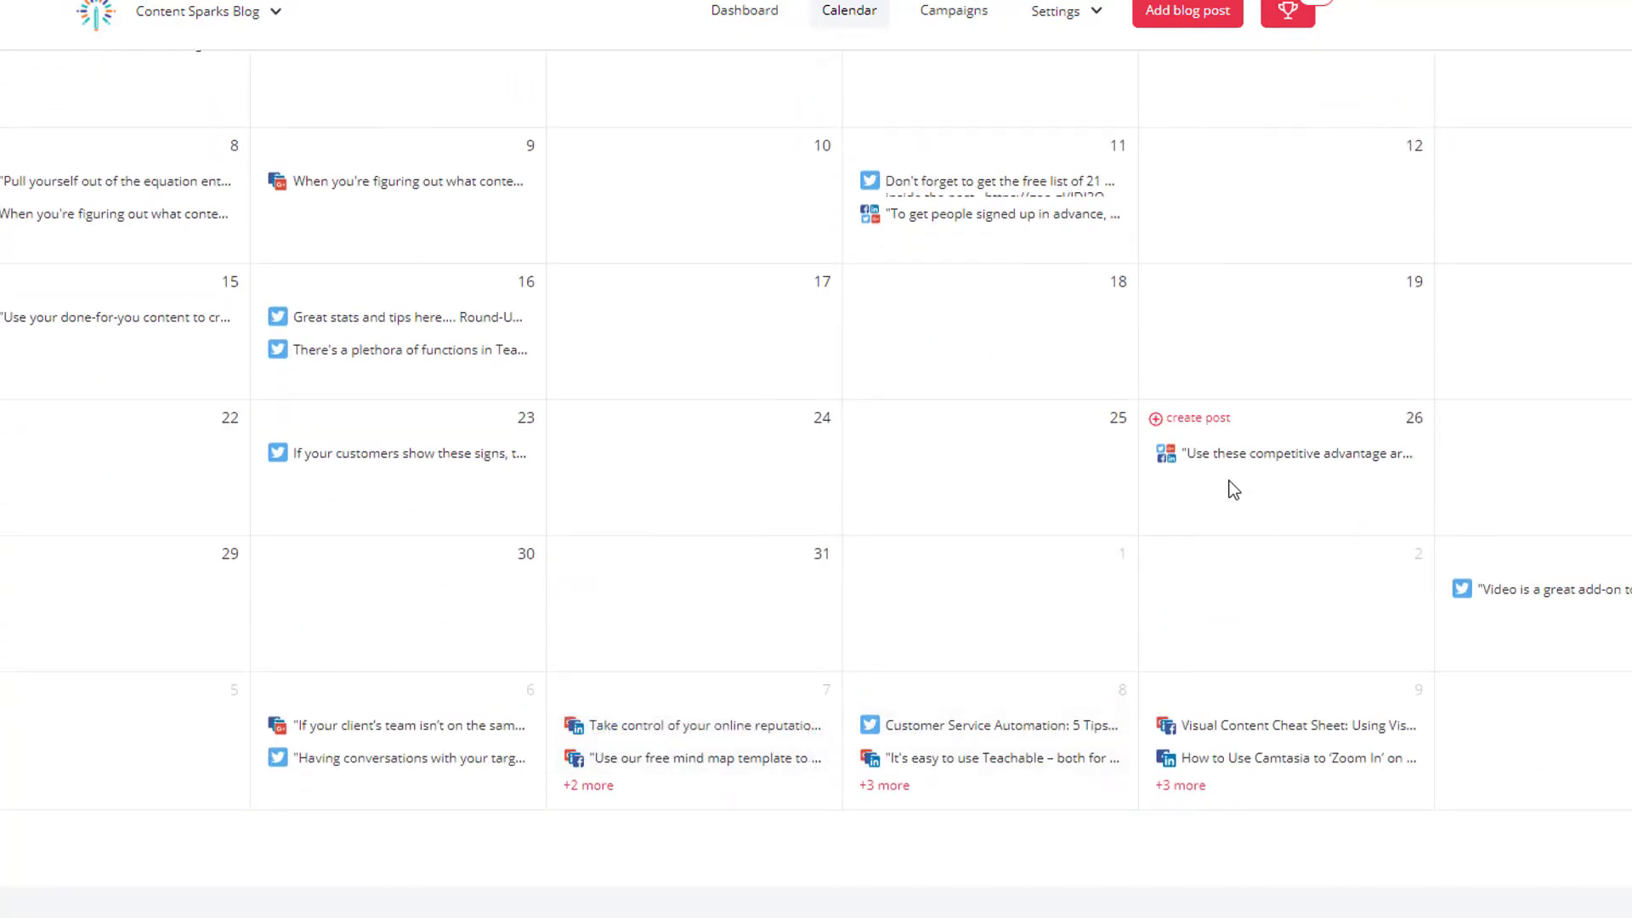
scroll(1231, 486, "up", 6)
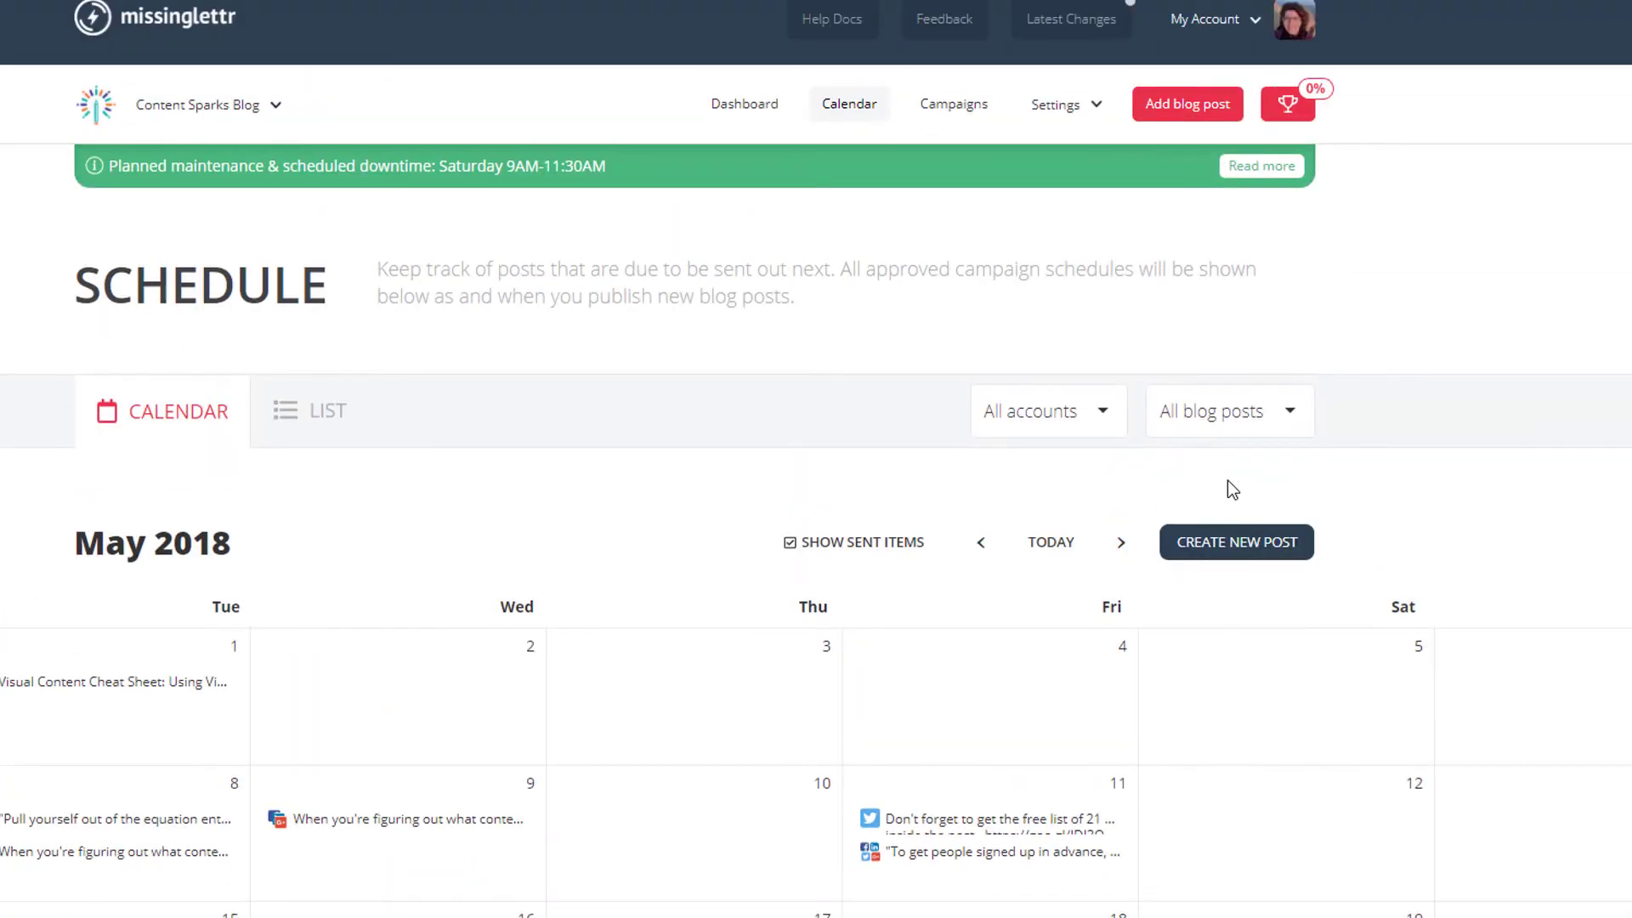